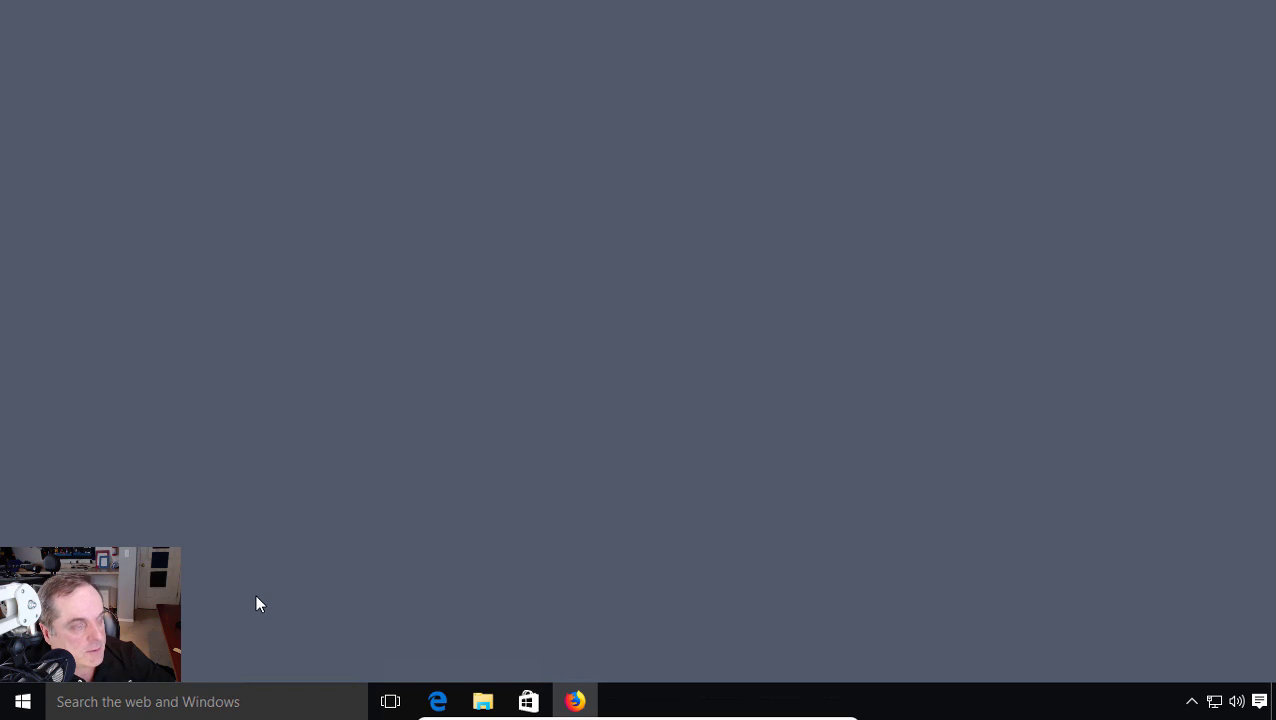
- Open the Windows network settings and view the Ethernet connection's properties page with its addresses
click(24, 704)
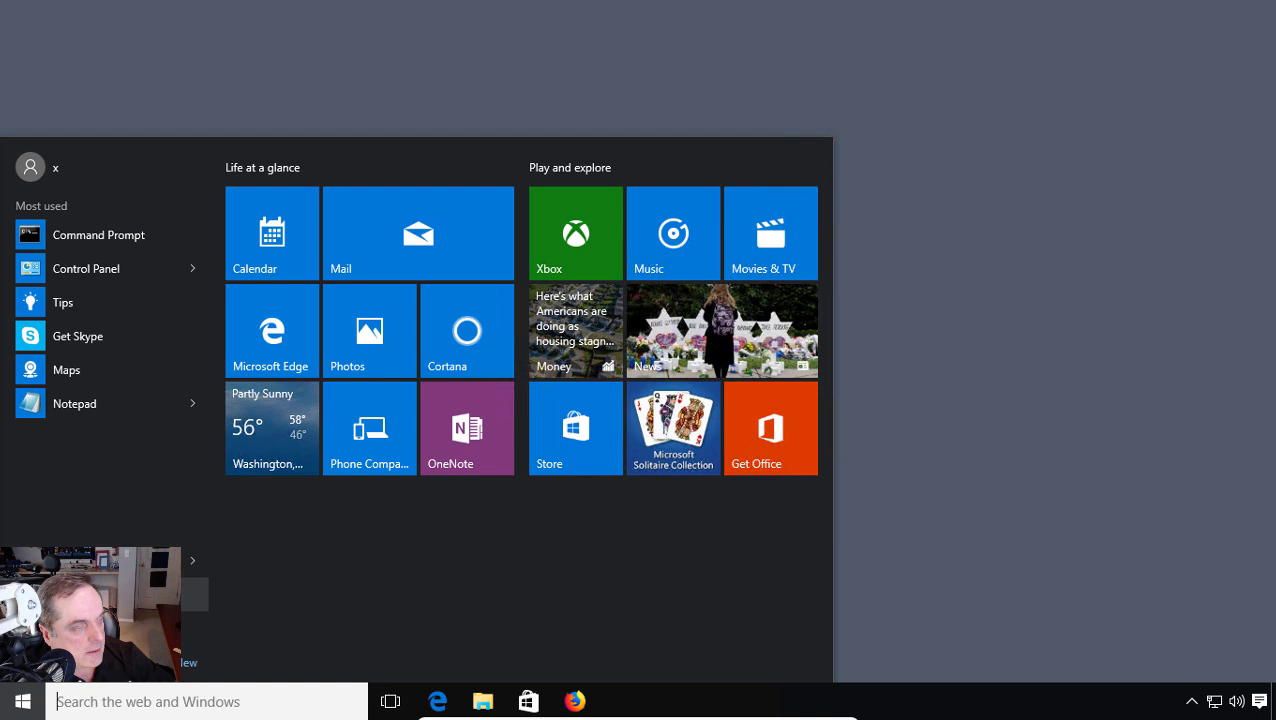
click(90, 594)
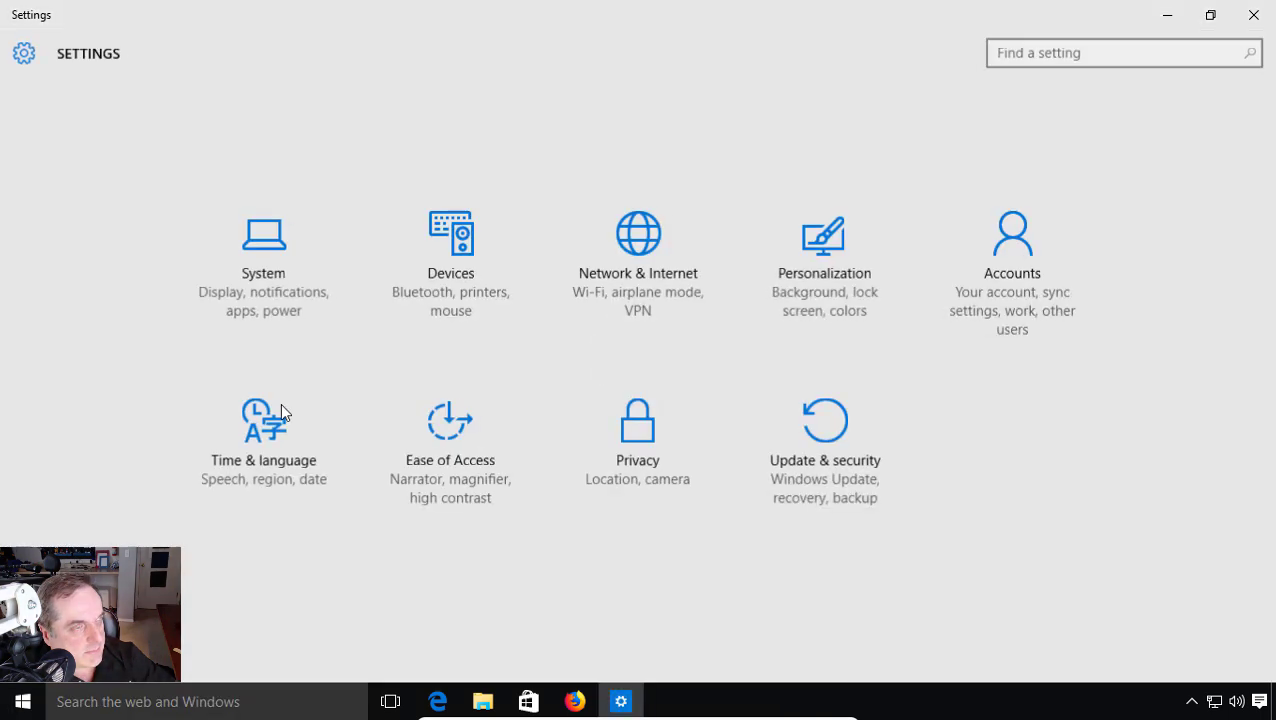
click(660, 252)
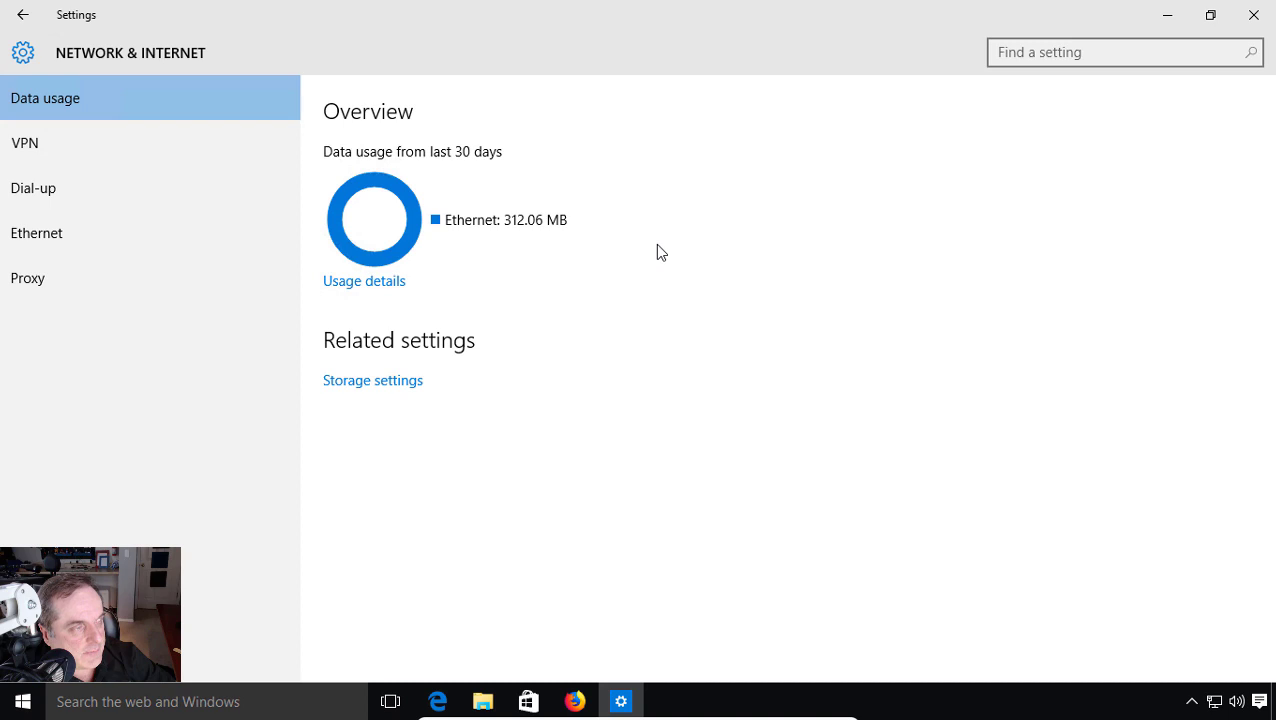
click(114, 240)
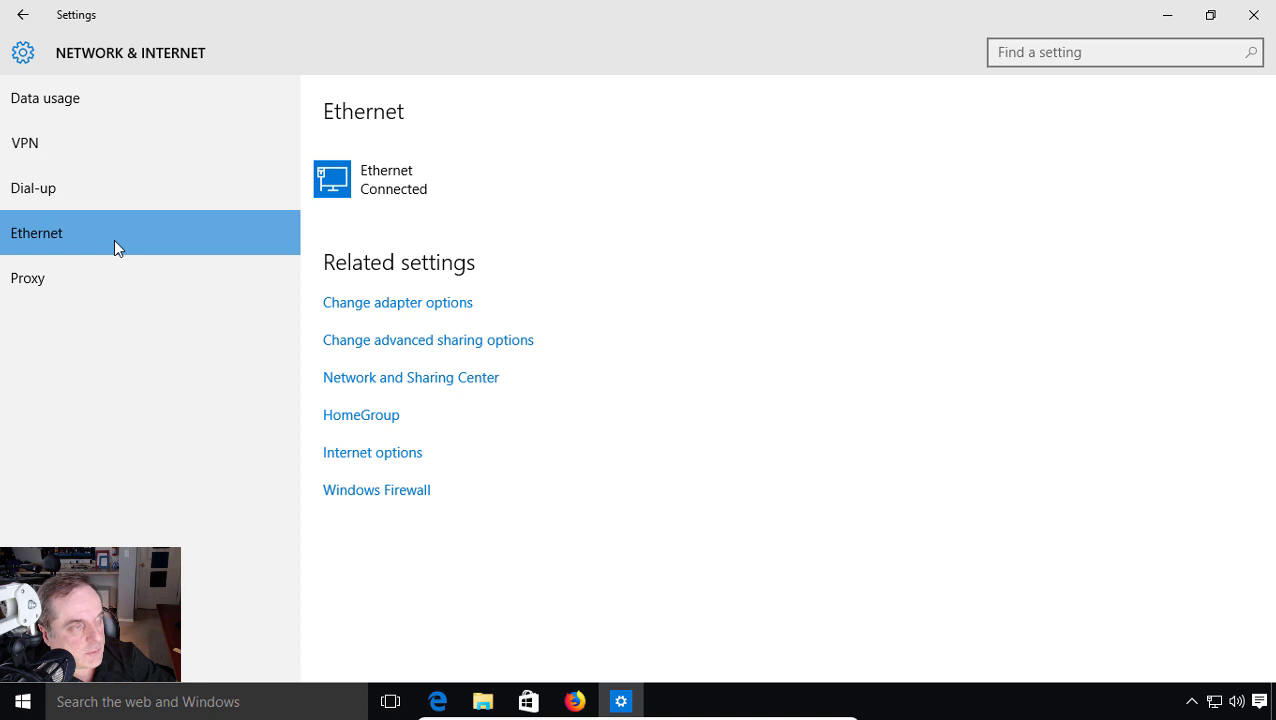
click(471, 191)
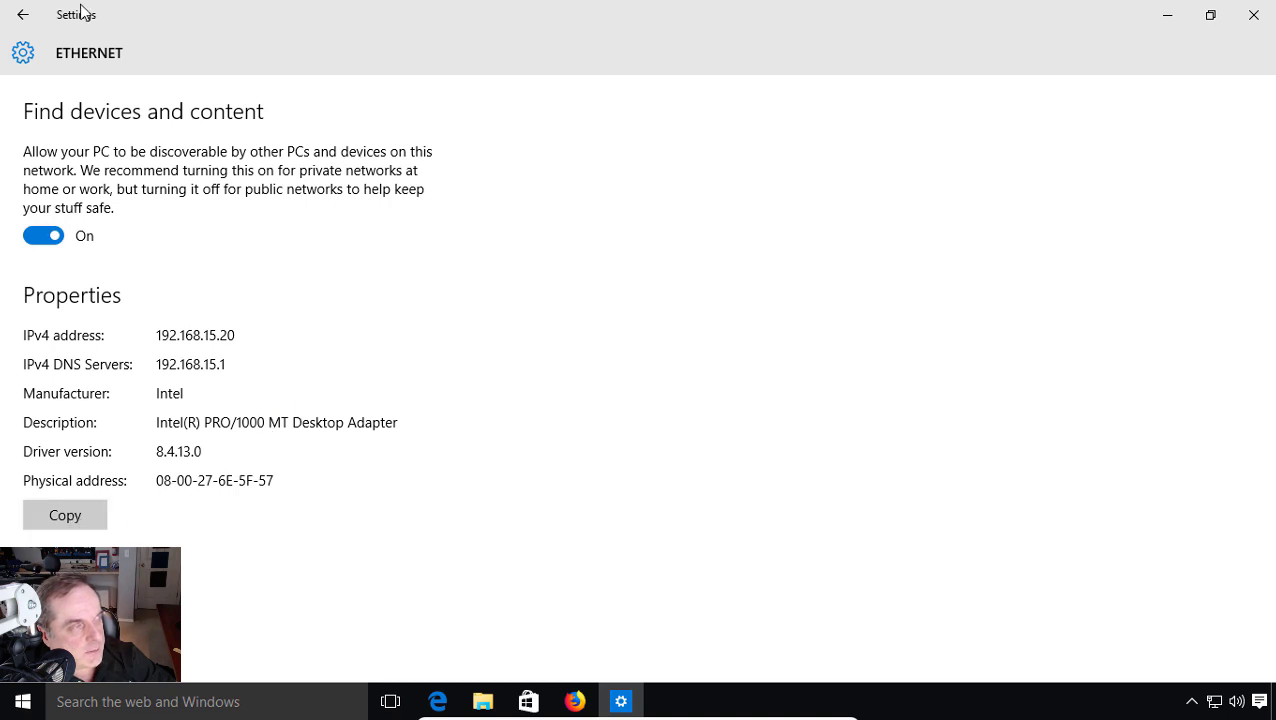
- Return to the Ethernet settings, open the Network and Sharing Center and go to the list of network adapters
click(23, 17)
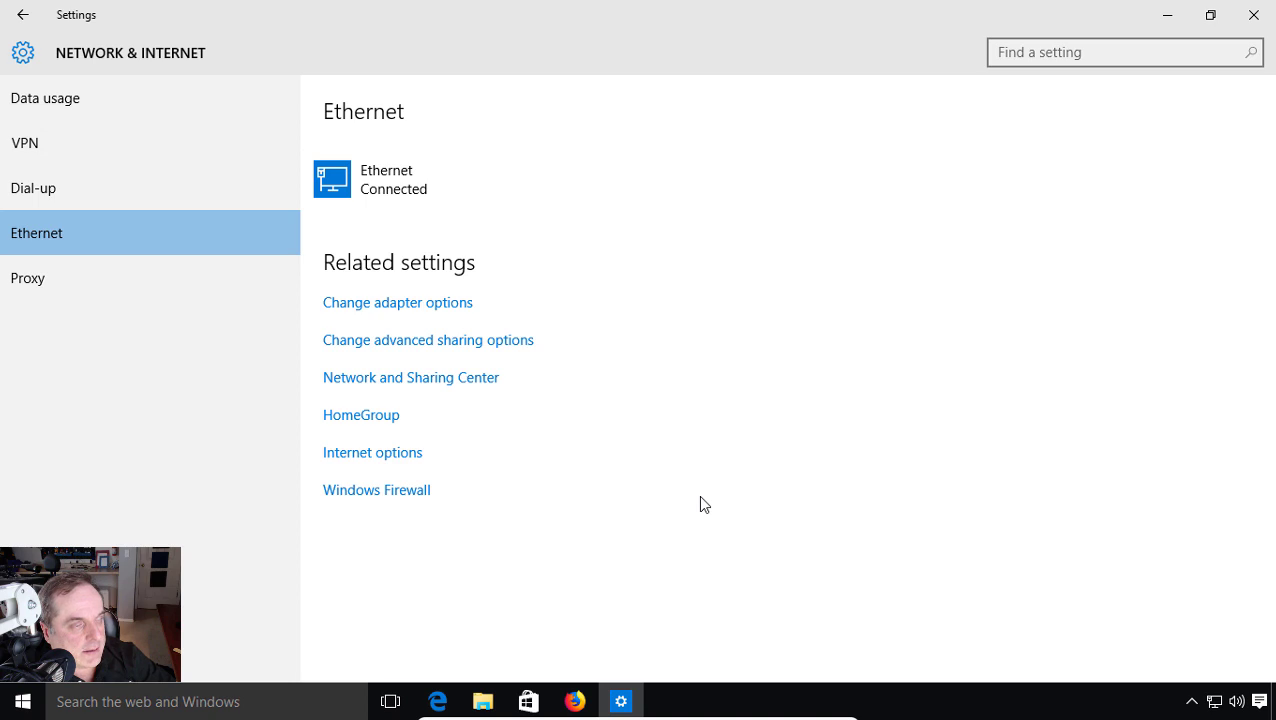
click(458, 379)
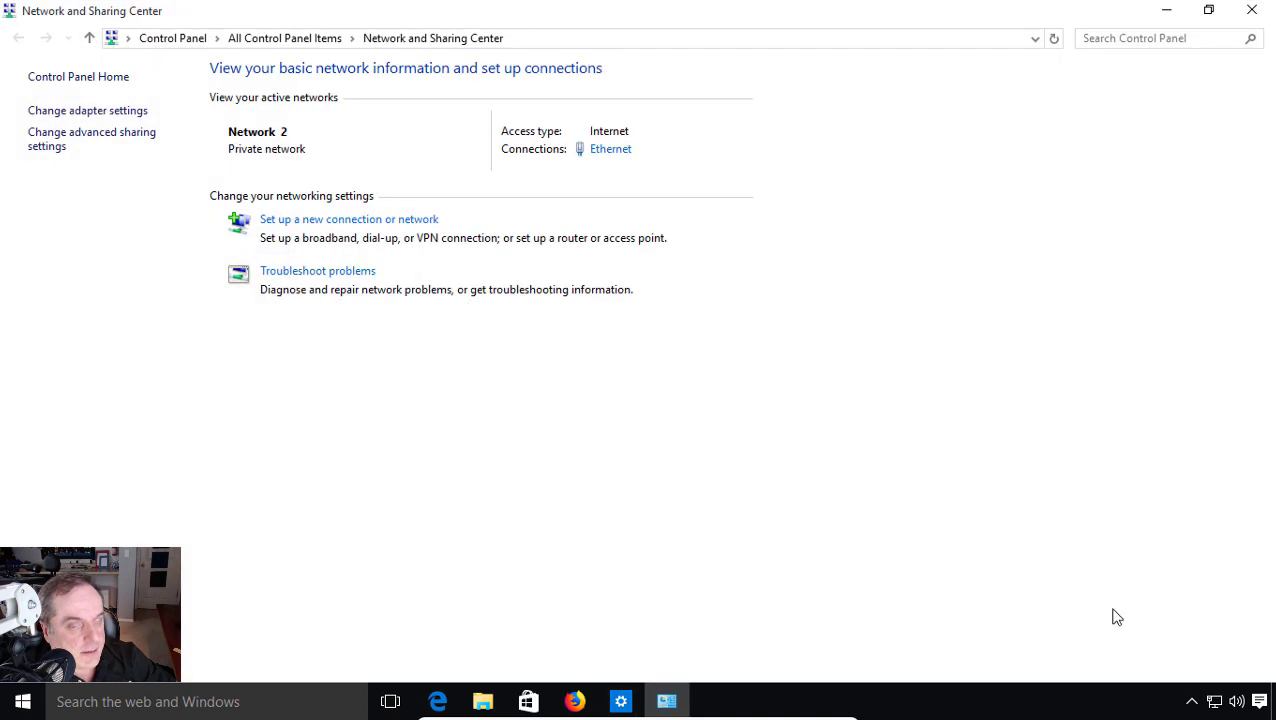
right_click(1216, 702)
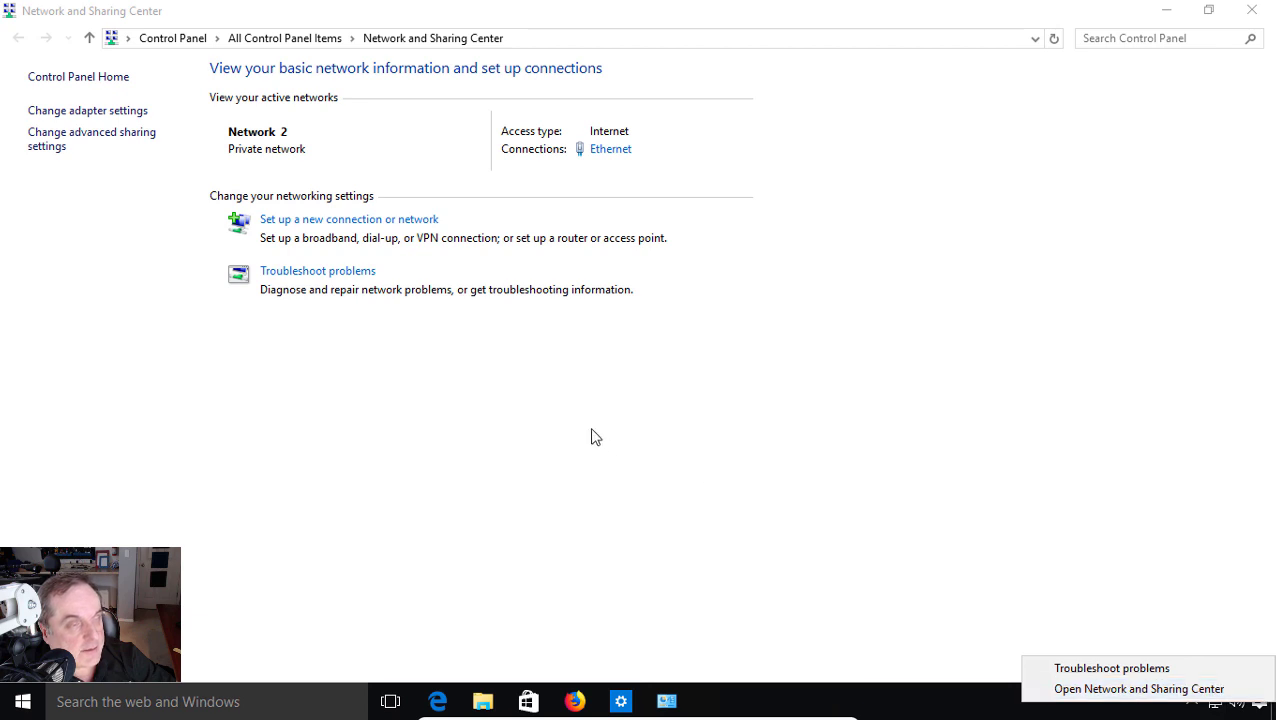
click(538, 420)
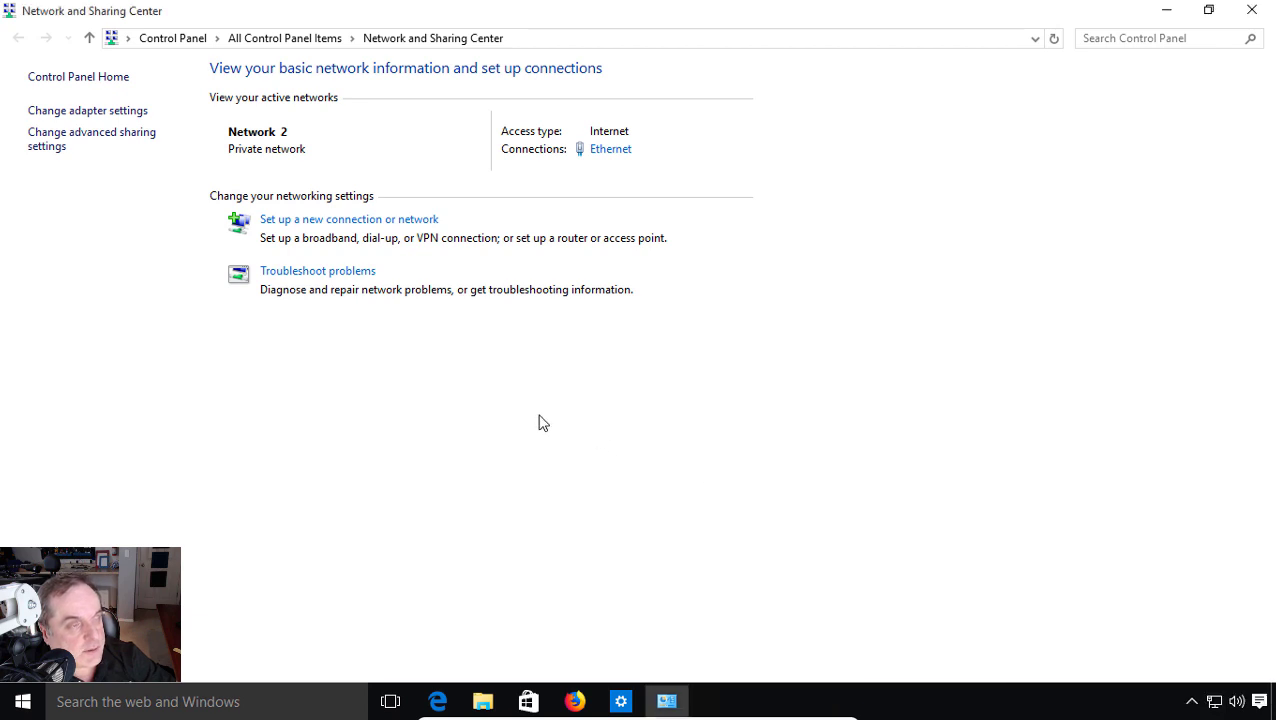
click(84, 113)
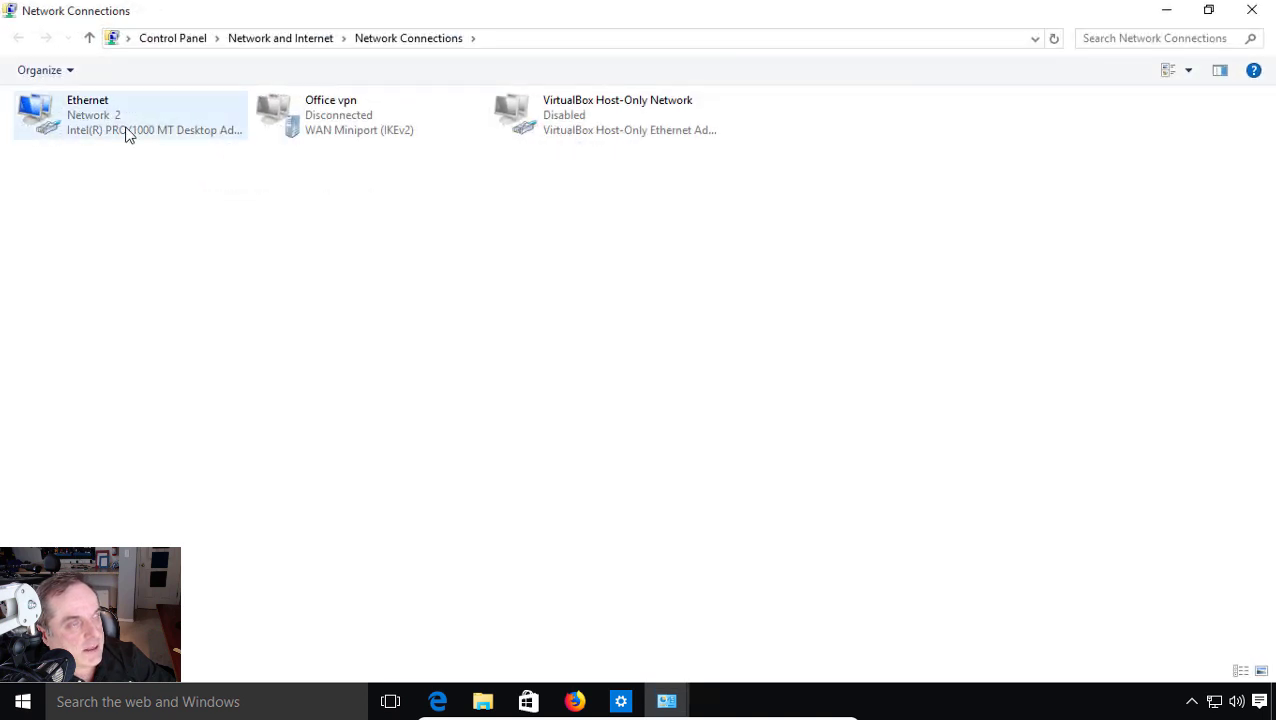
- Open the properties dialog of the Ethernet adapter and move it clear of the adapter's entry
click(126, 134)
right_click(126, 134)
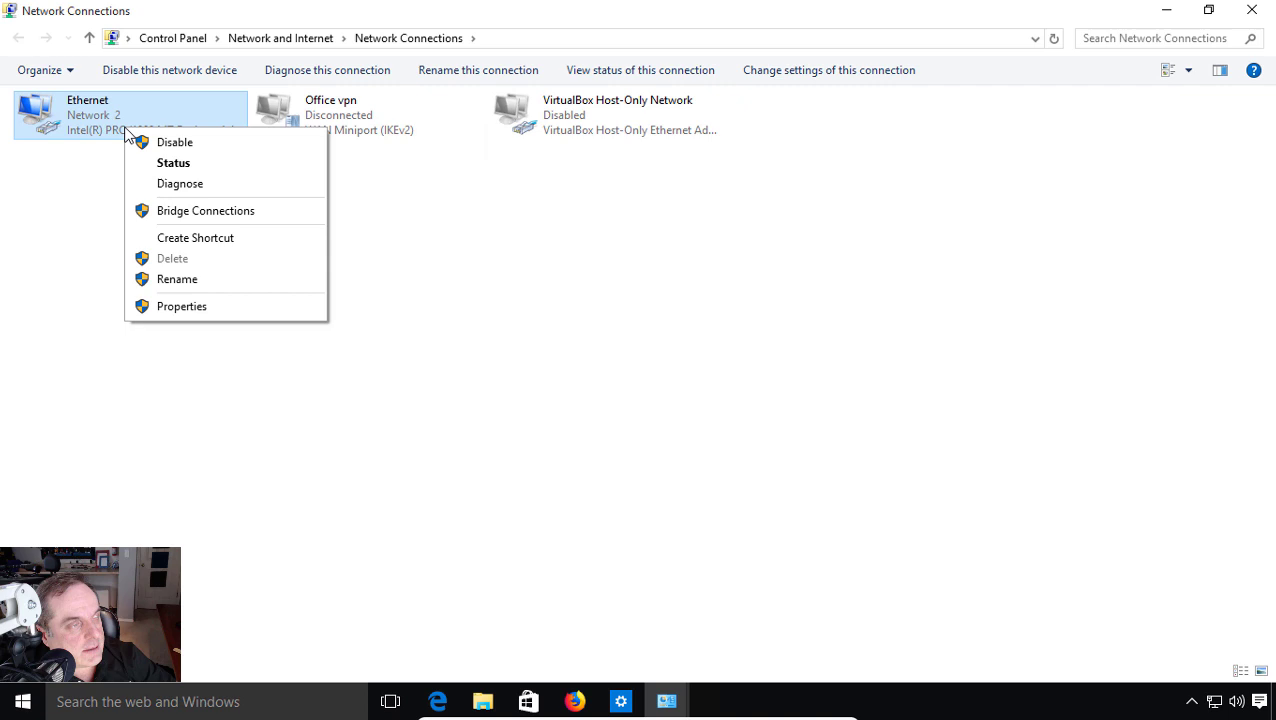
click(212, 312)
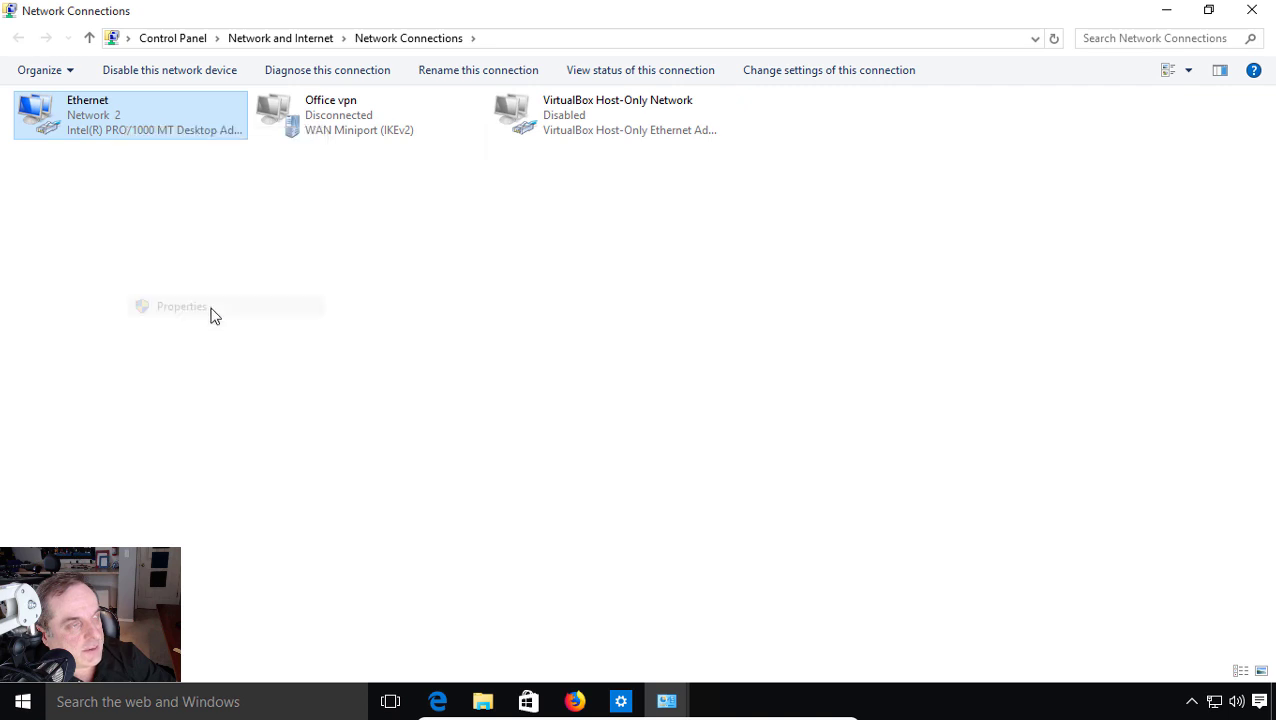
drag(265, 98, 647, 78)
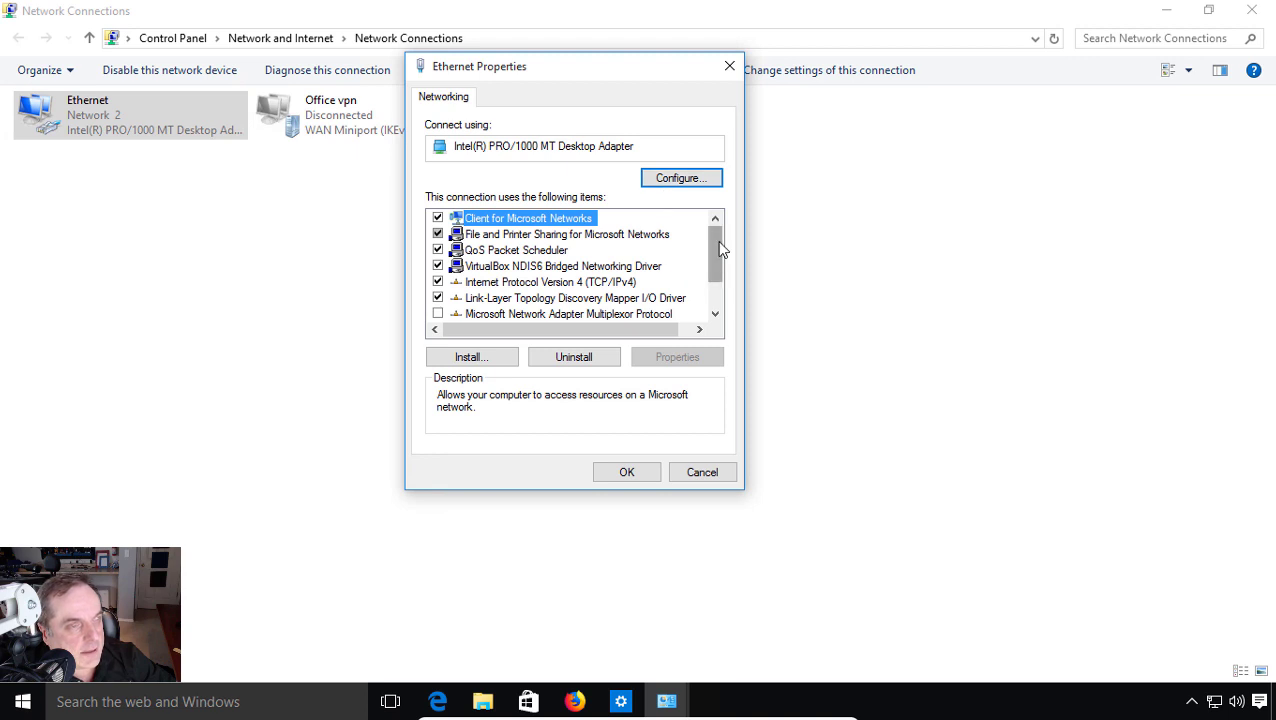
- Review the descriptions of the Internet Protocol Version 4 and Version 6 items, ending with Version 4 selected
drag(720, 250, 714, 298)
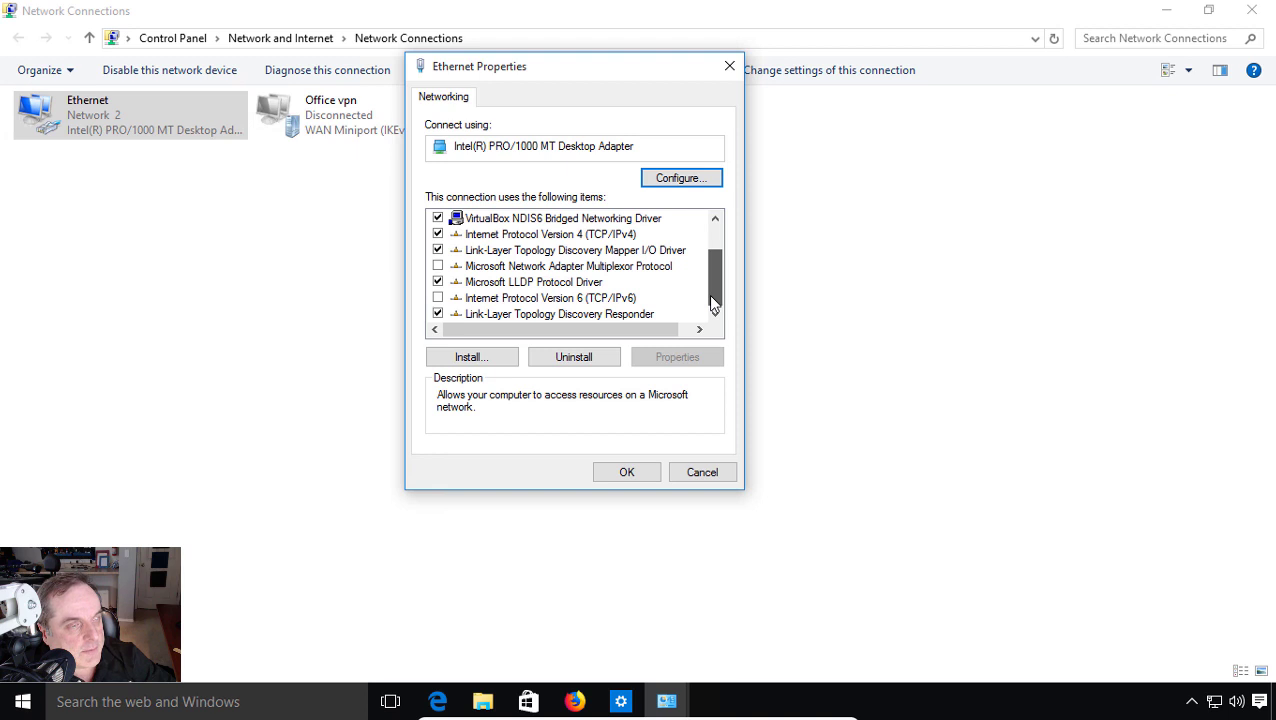
click(553, 236)
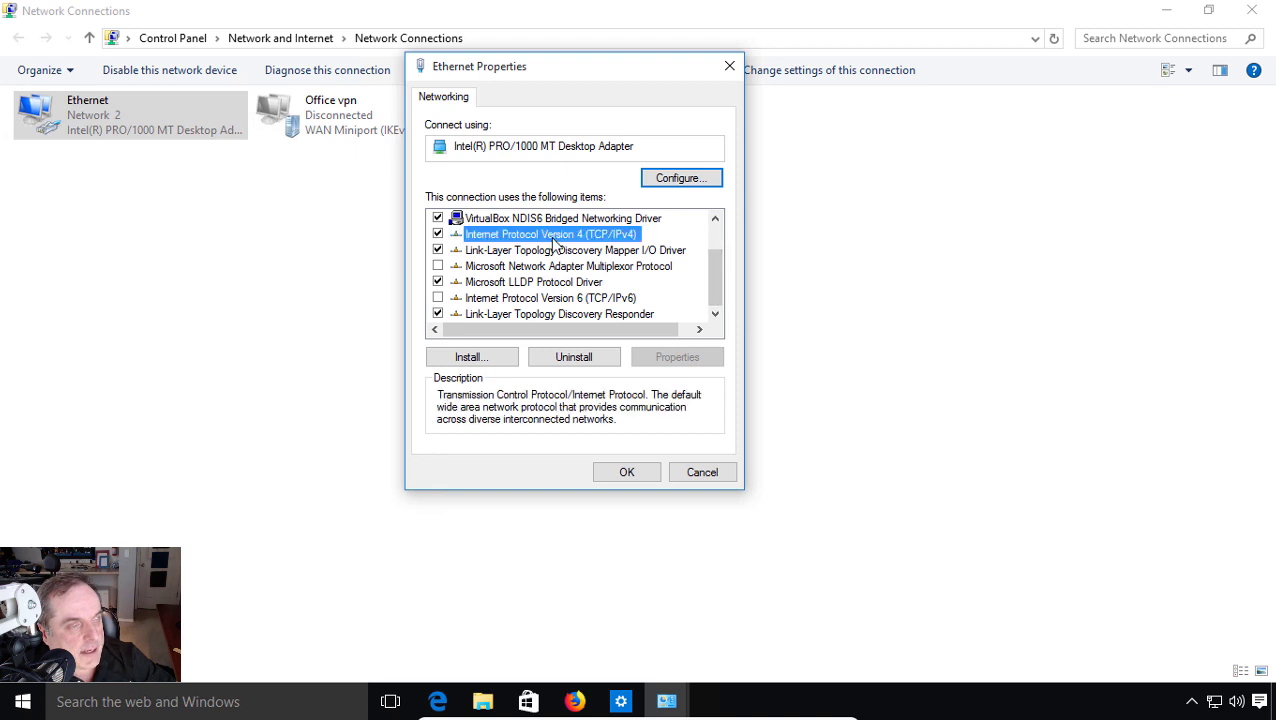
click(563, 299)
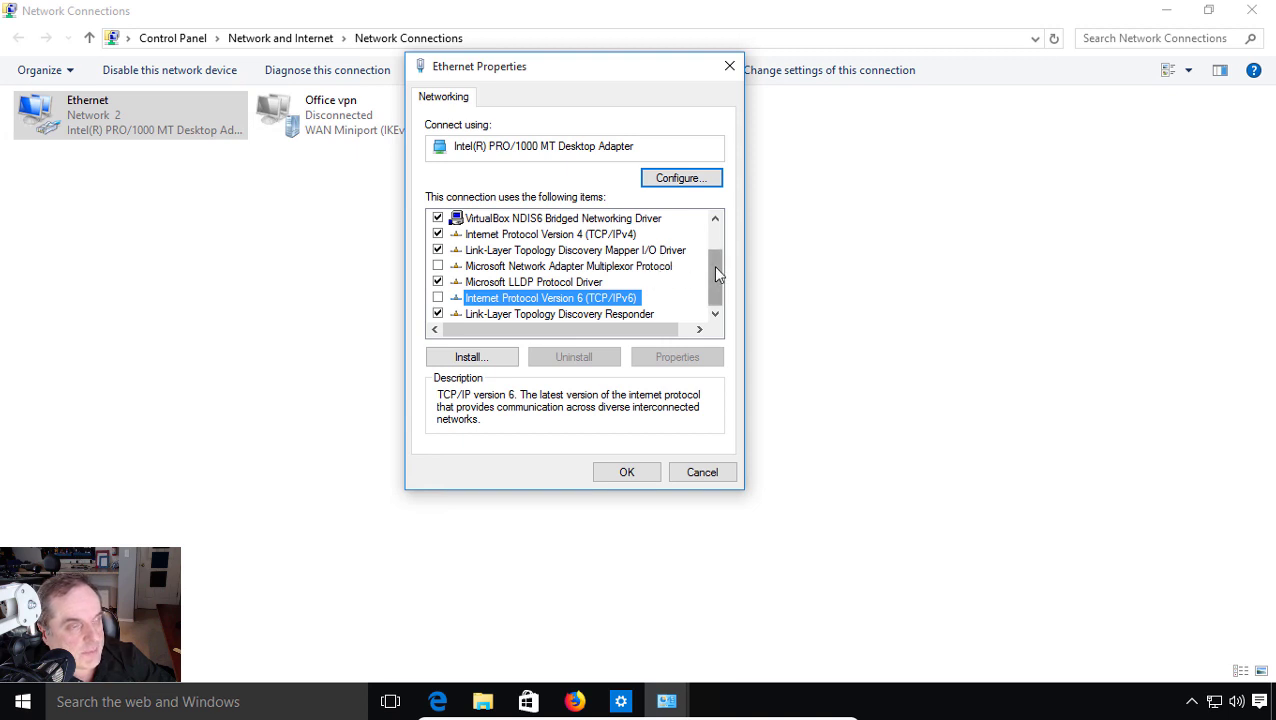
drag(714, 268, 714, 226)
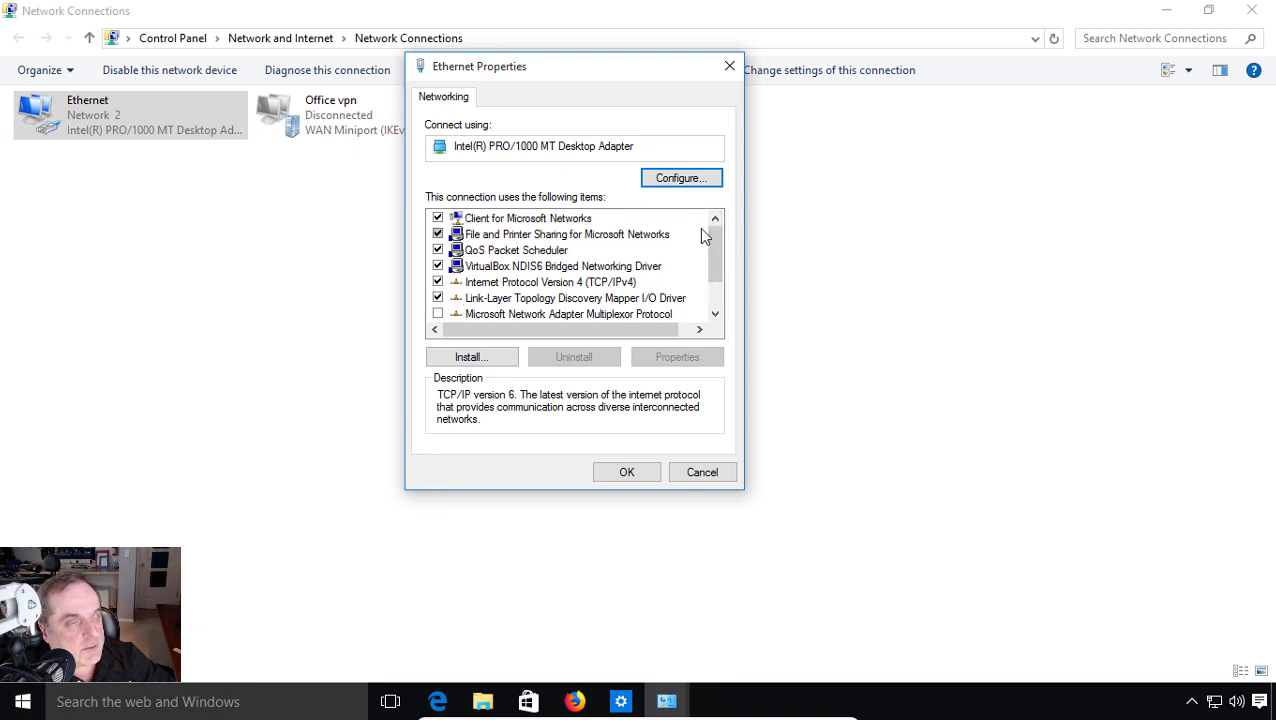
click(591, 287)
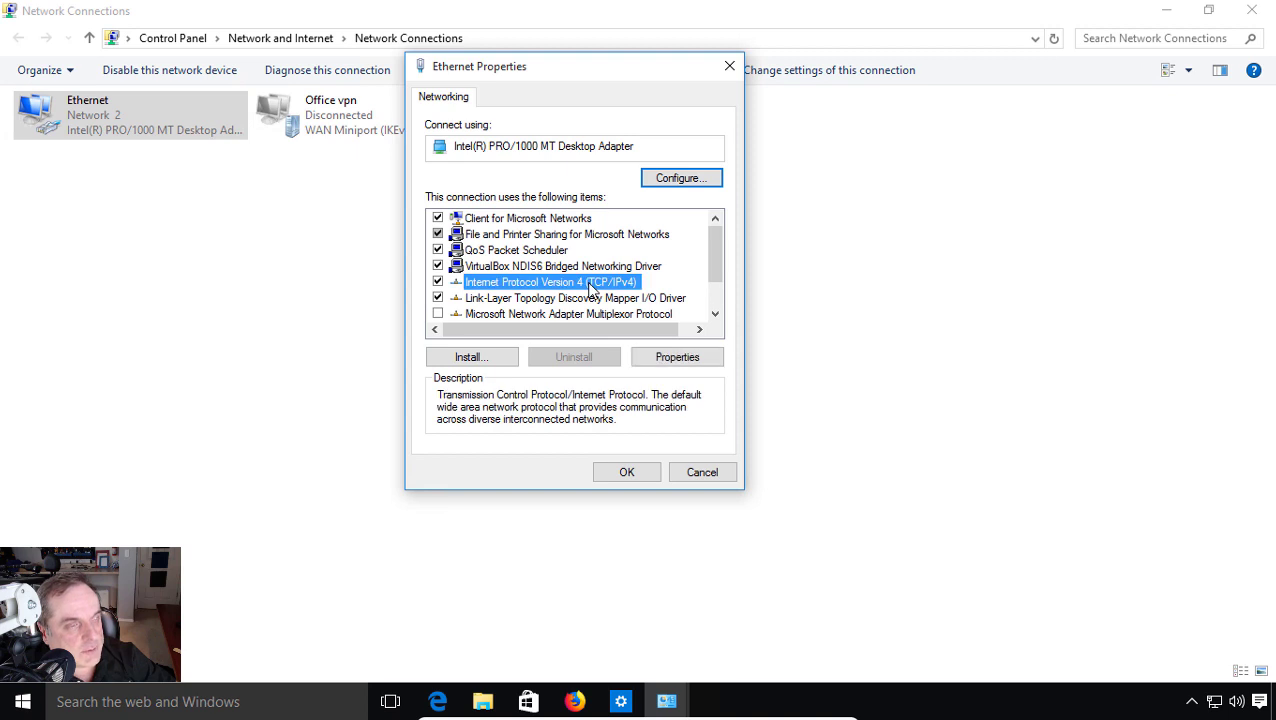
- Try automatic IP and DNS addressing in the IPv4 properties, switch back to manual addressing and discard the changes
click(672, 358)
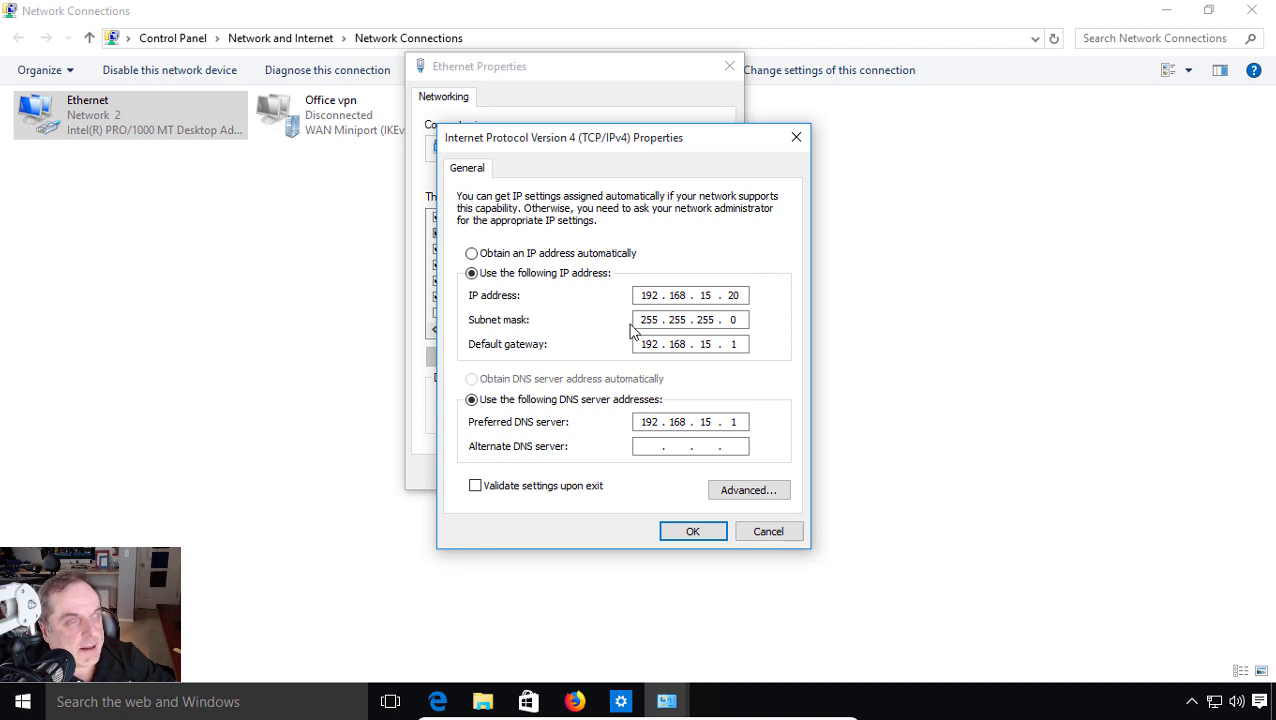
click(604, 258)
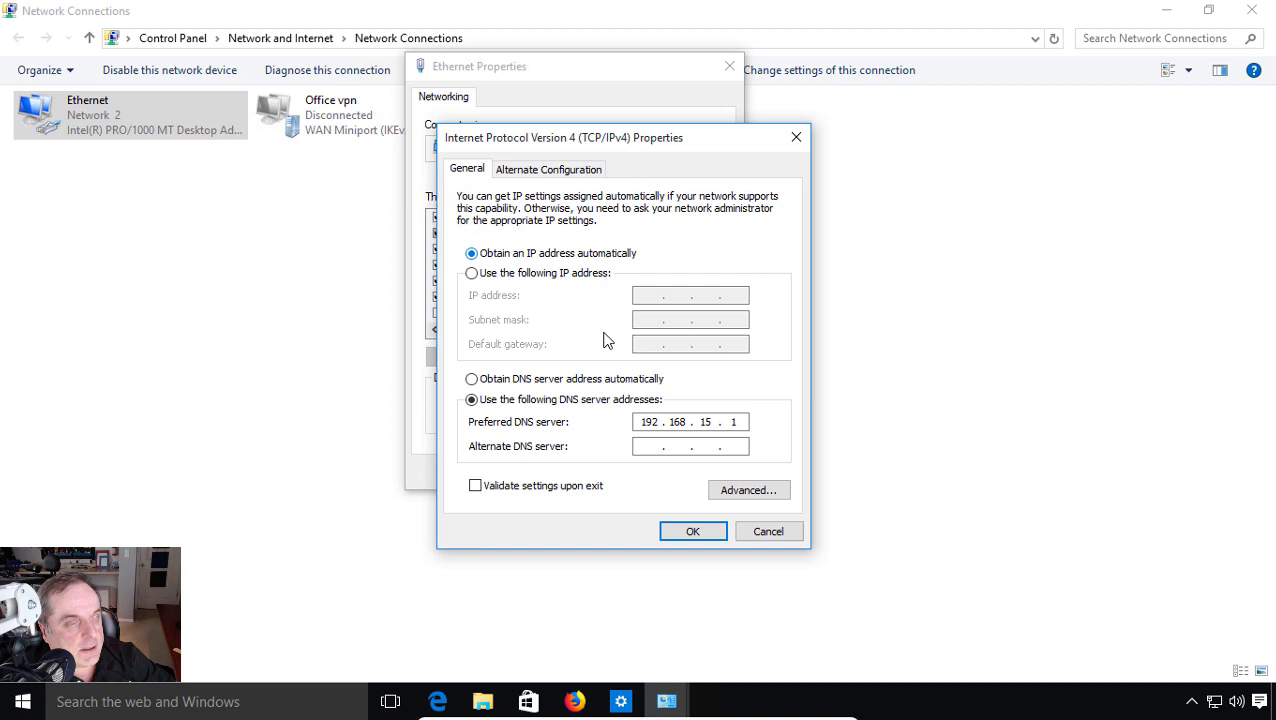
click(598, 386)
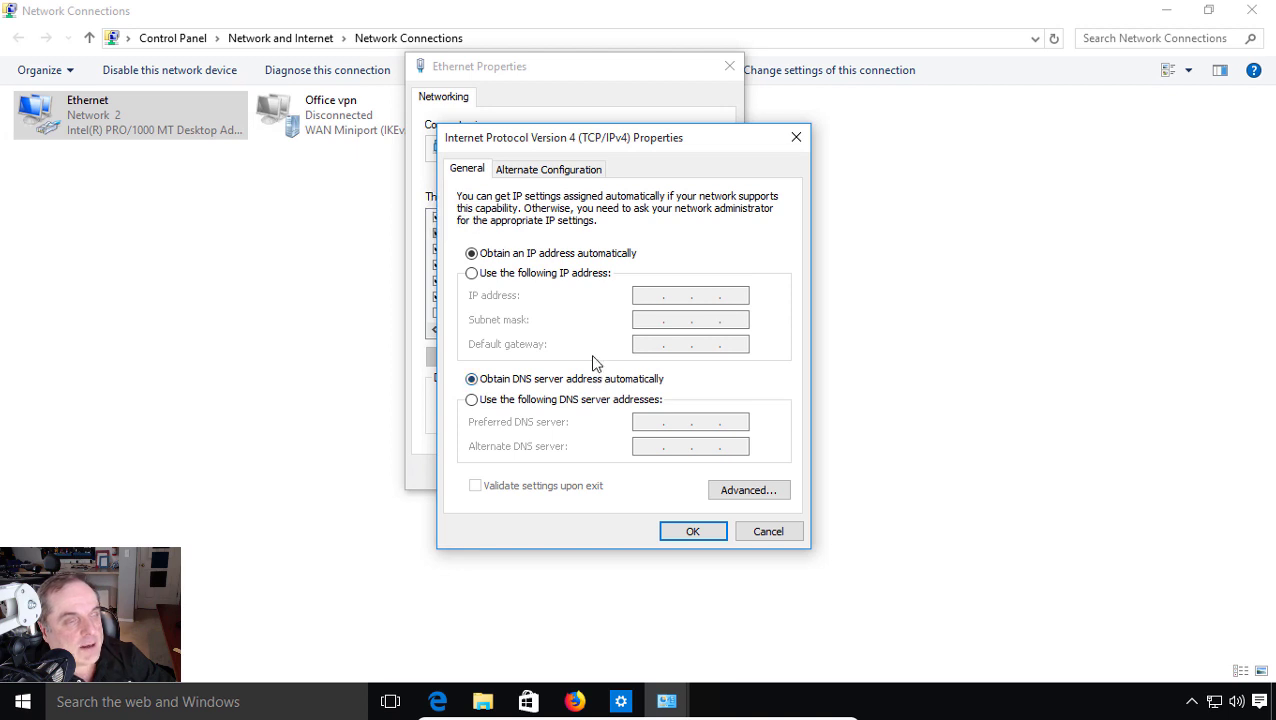
click(585, 276)
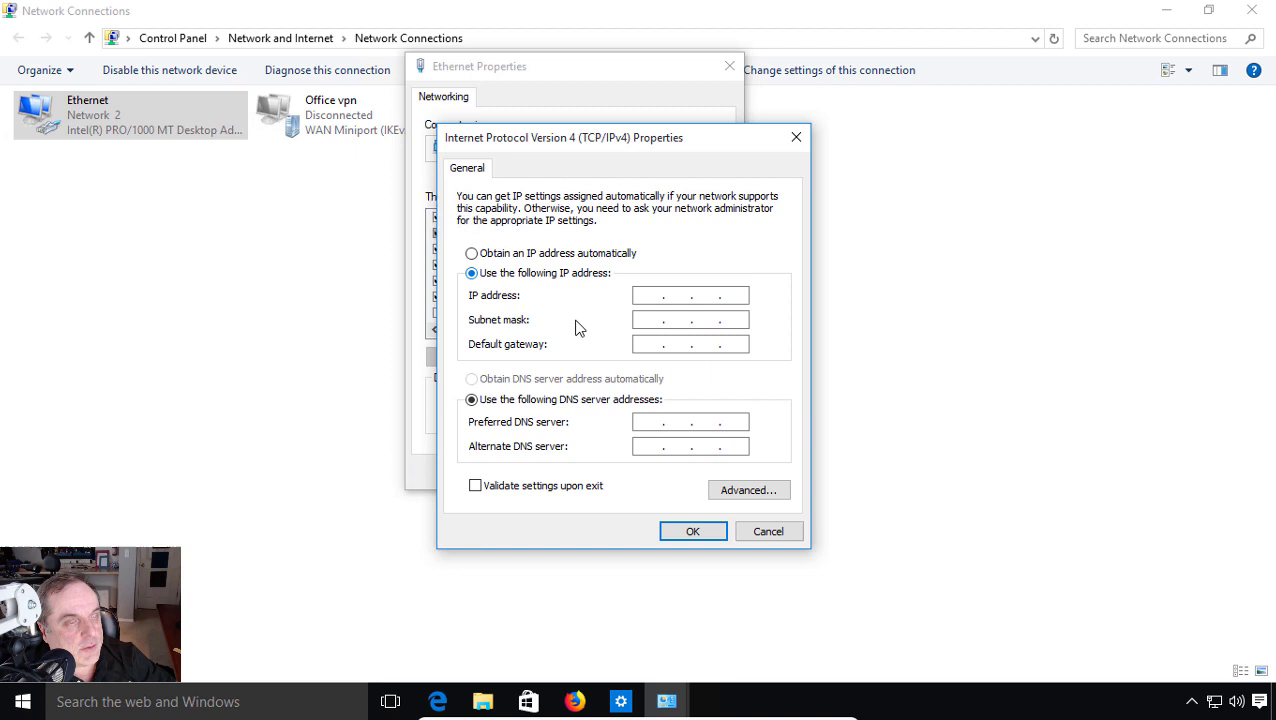
click(766, 531)
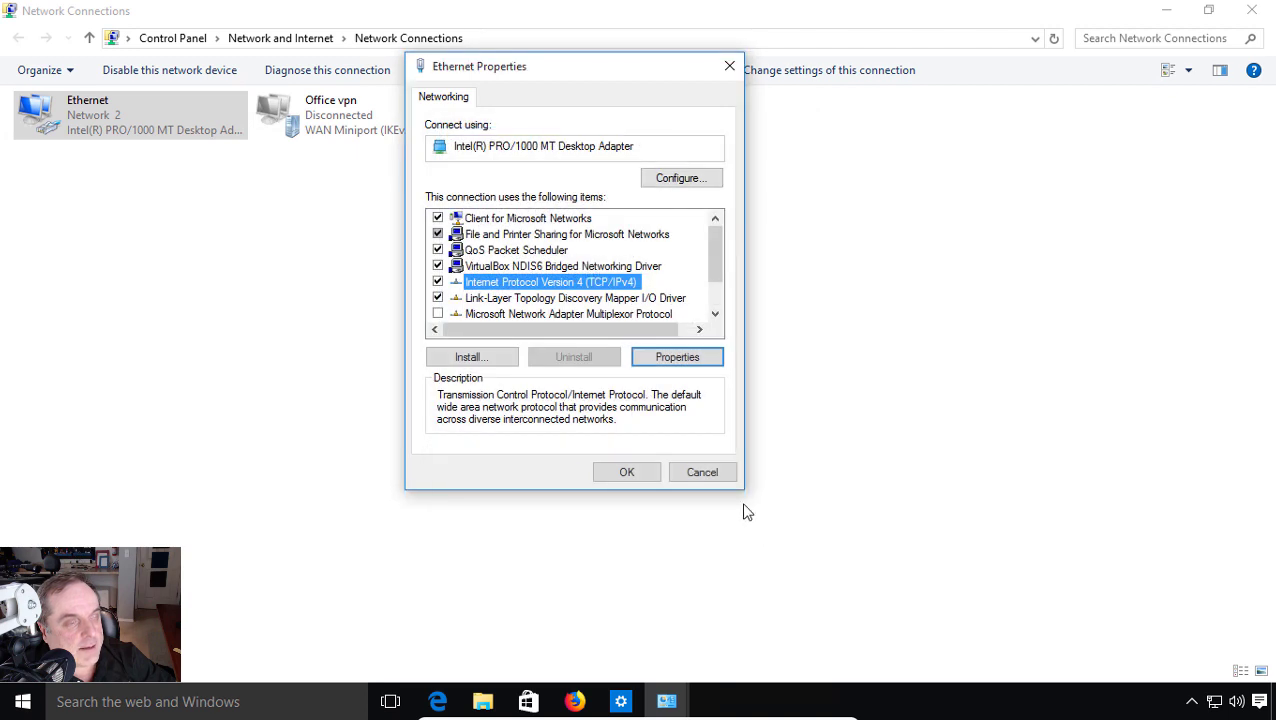
- Reopen the IPv4 properties, inspect the default gateway and preferred DNS server entries, and cancel out of both dialogs
click(651, 357)
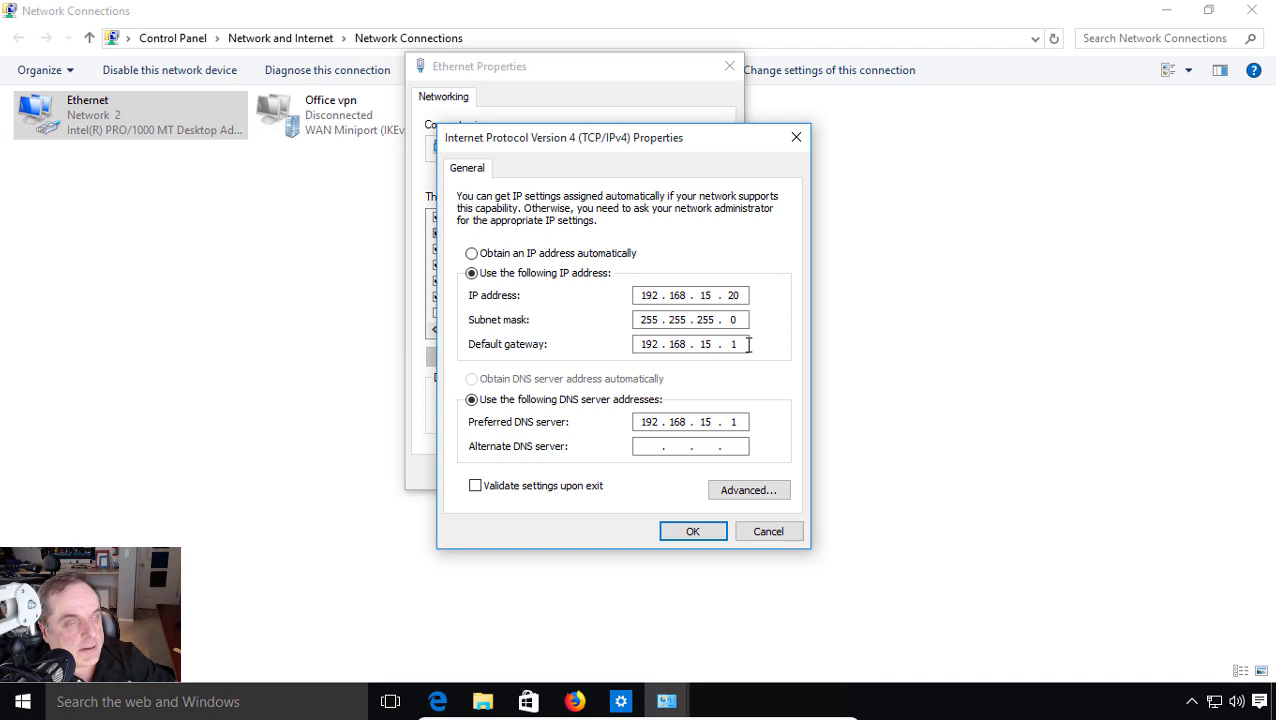
click(748, 344)
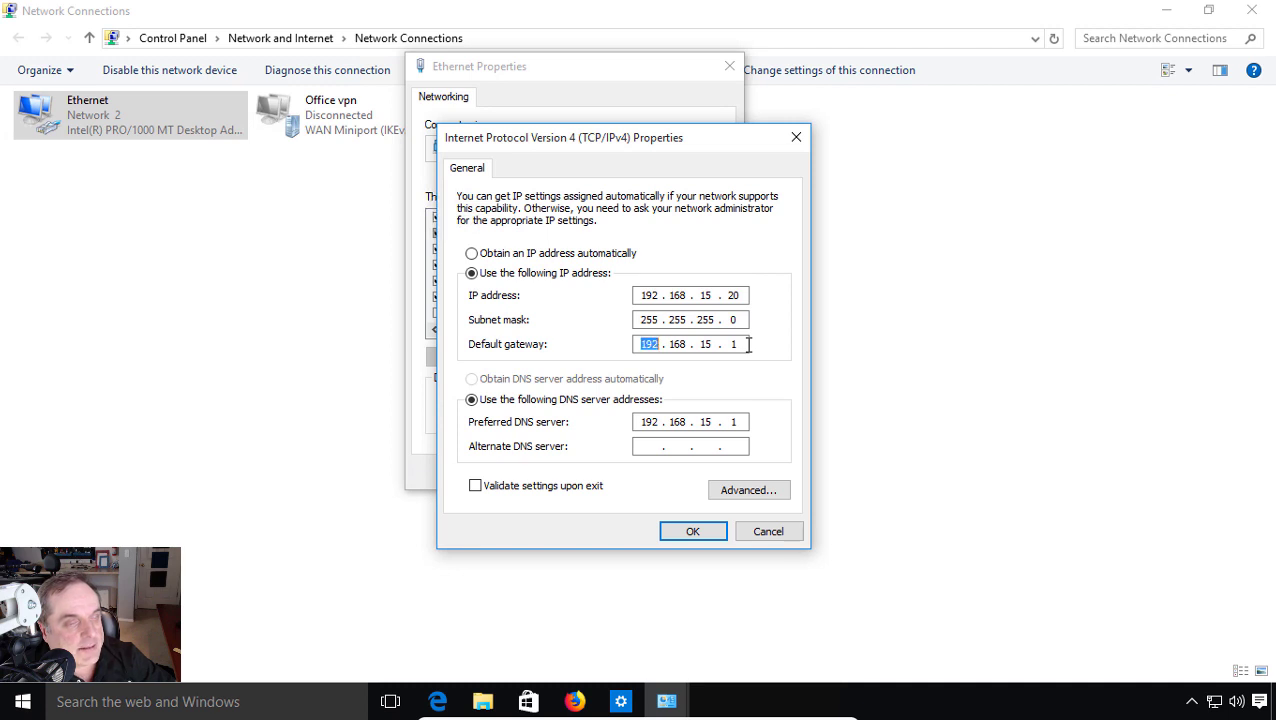
click(738, 344)
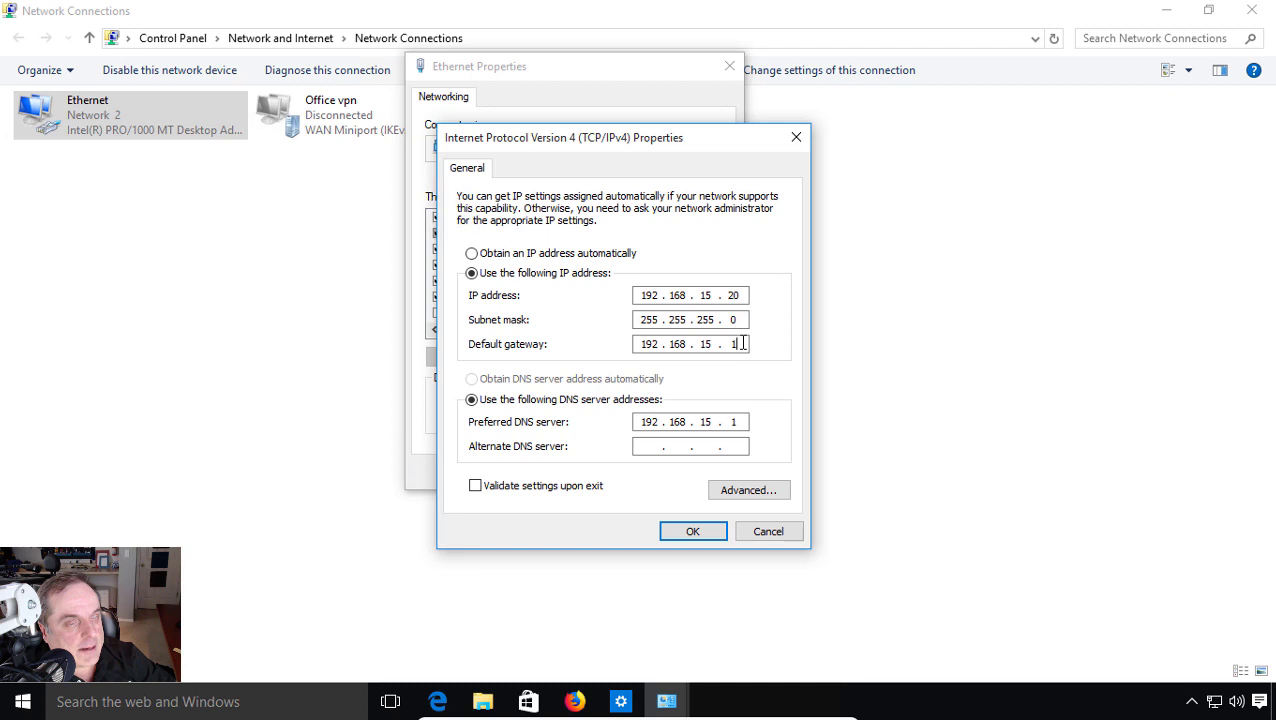
double_click(733, 422)
click(746, 422)
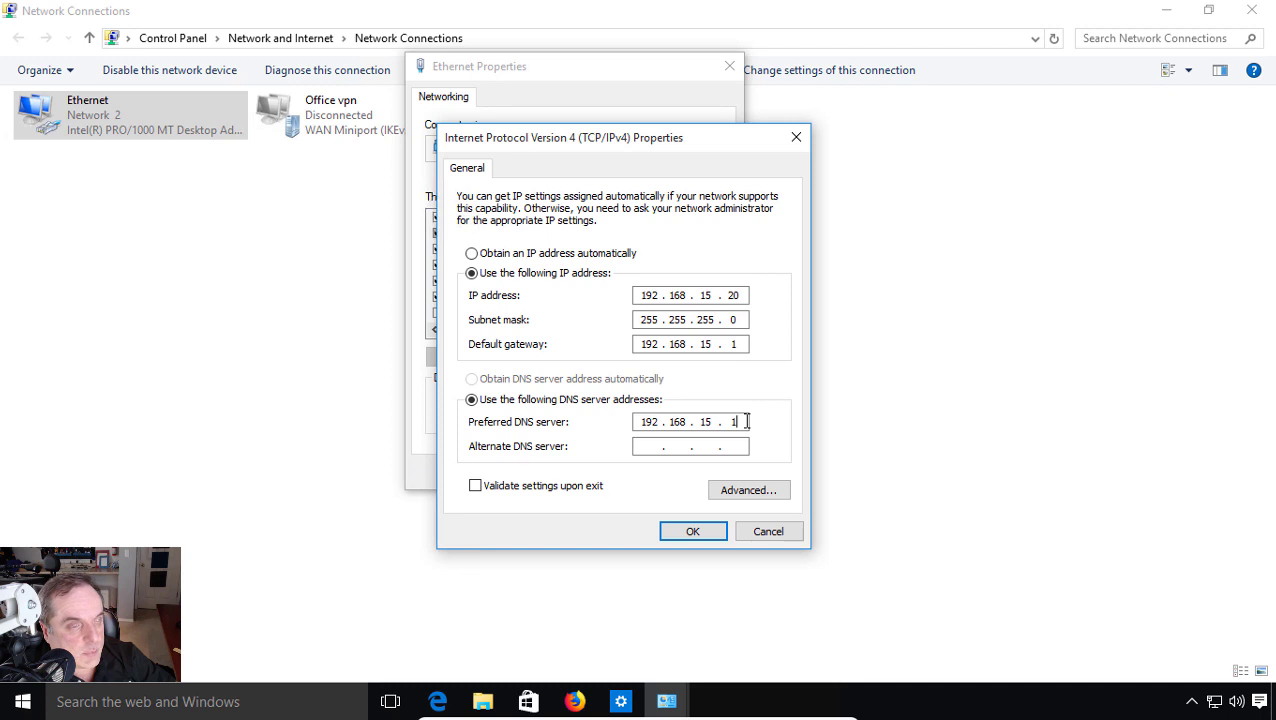
click(767, 529)
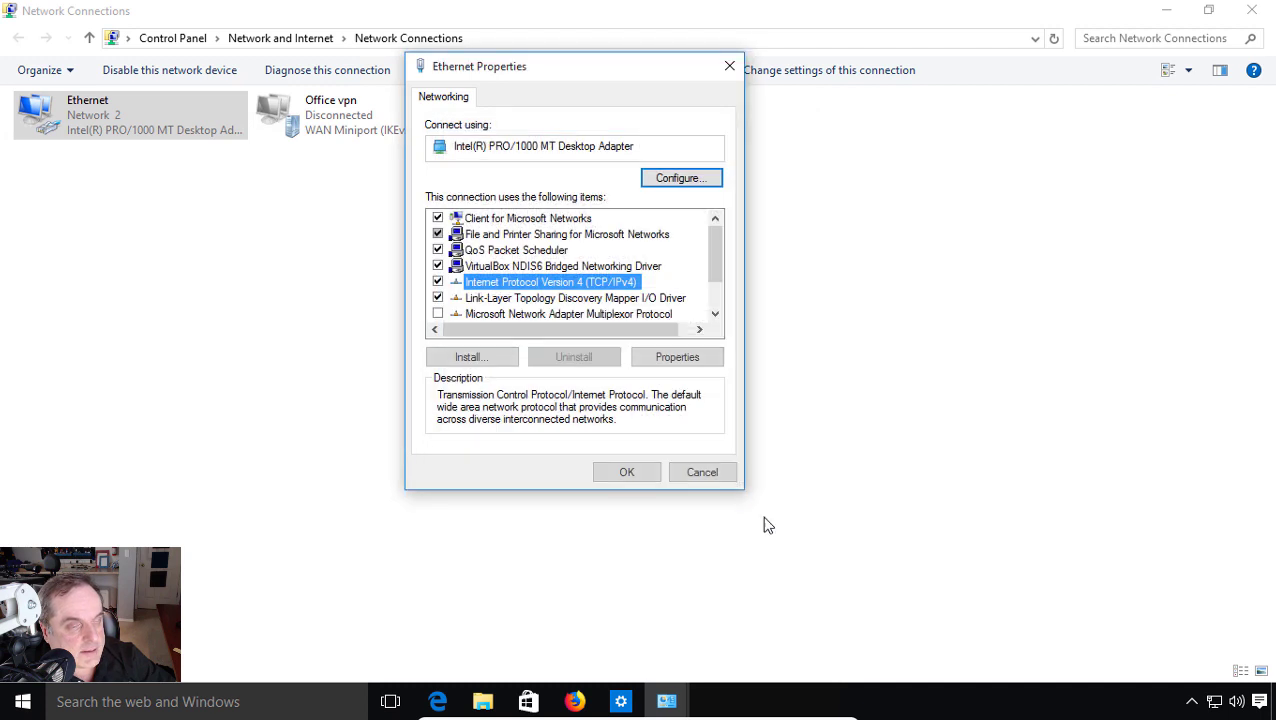
click(725, 477)
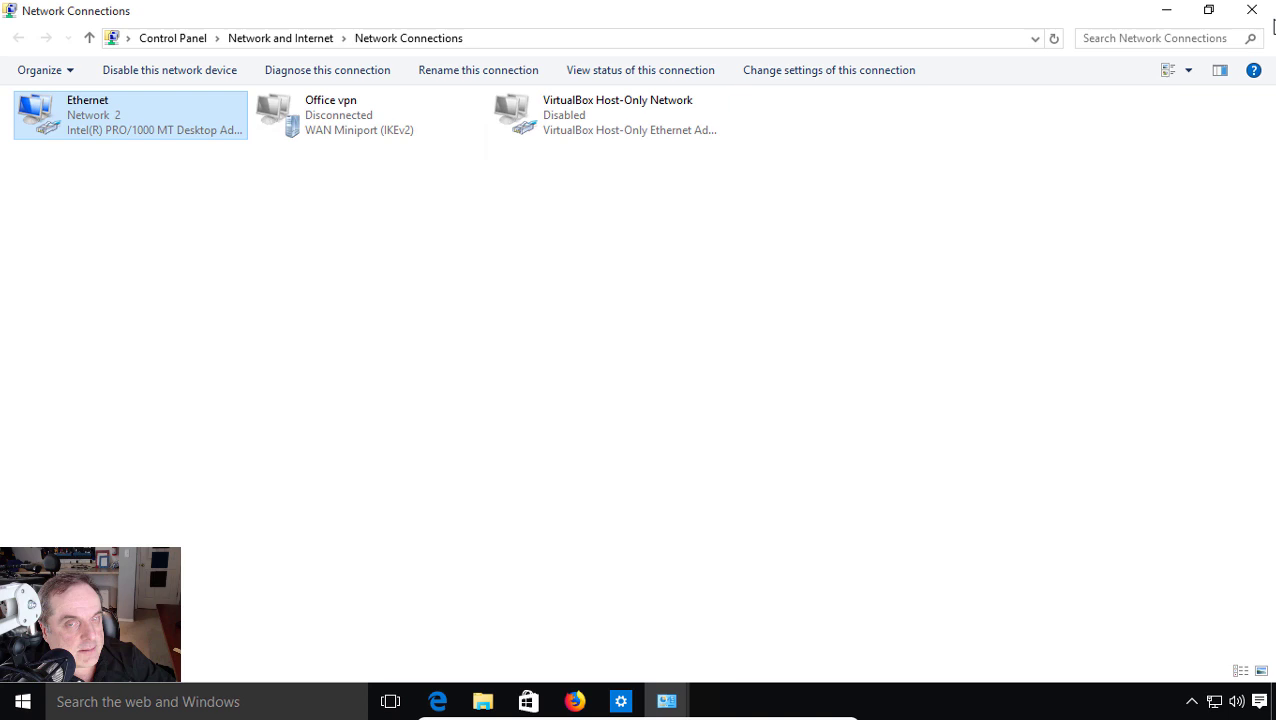
- Close the open network windows and start a Command Prompt with administrator rights
click(1260, 12)
click(1260, 12)
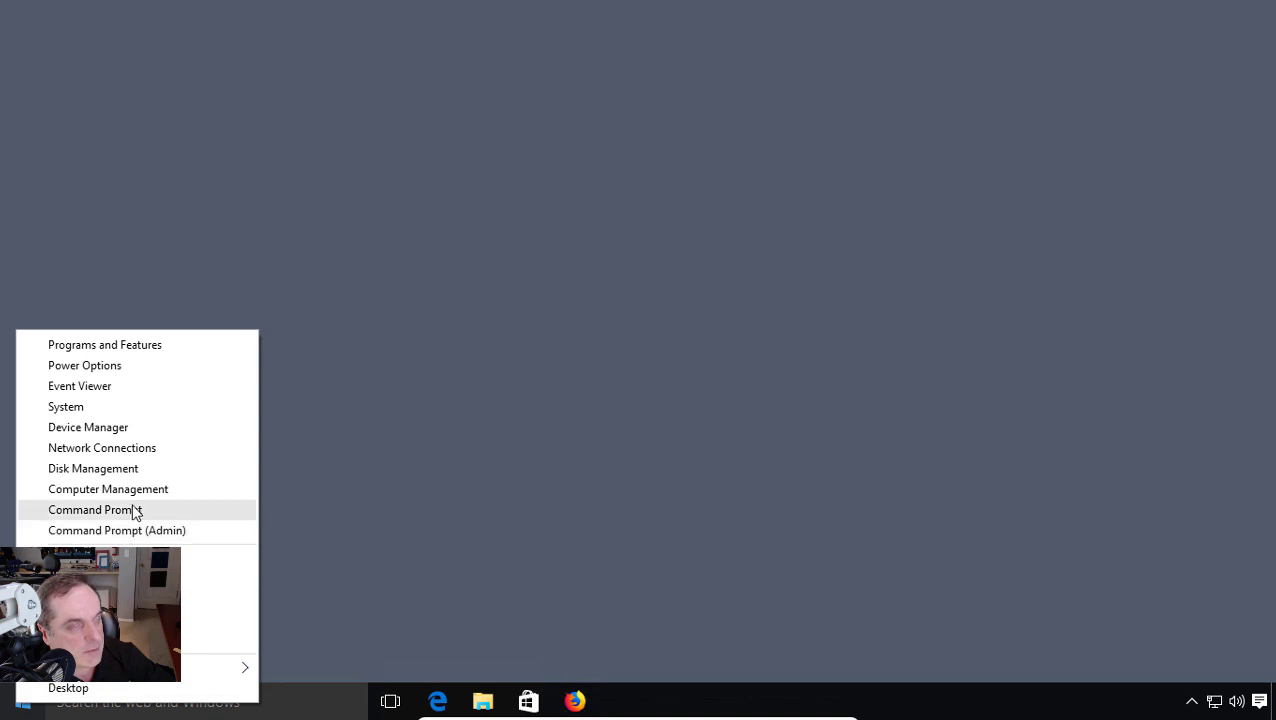
click(135, 530)
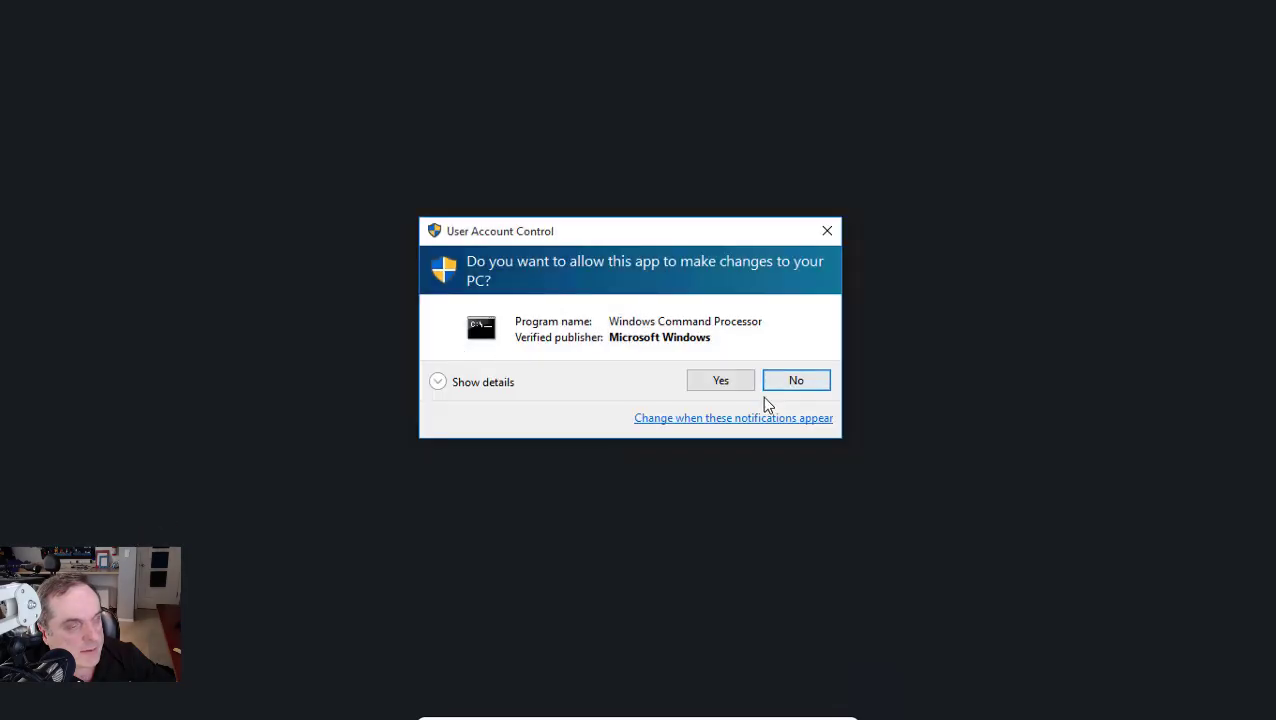
click(739, 383)
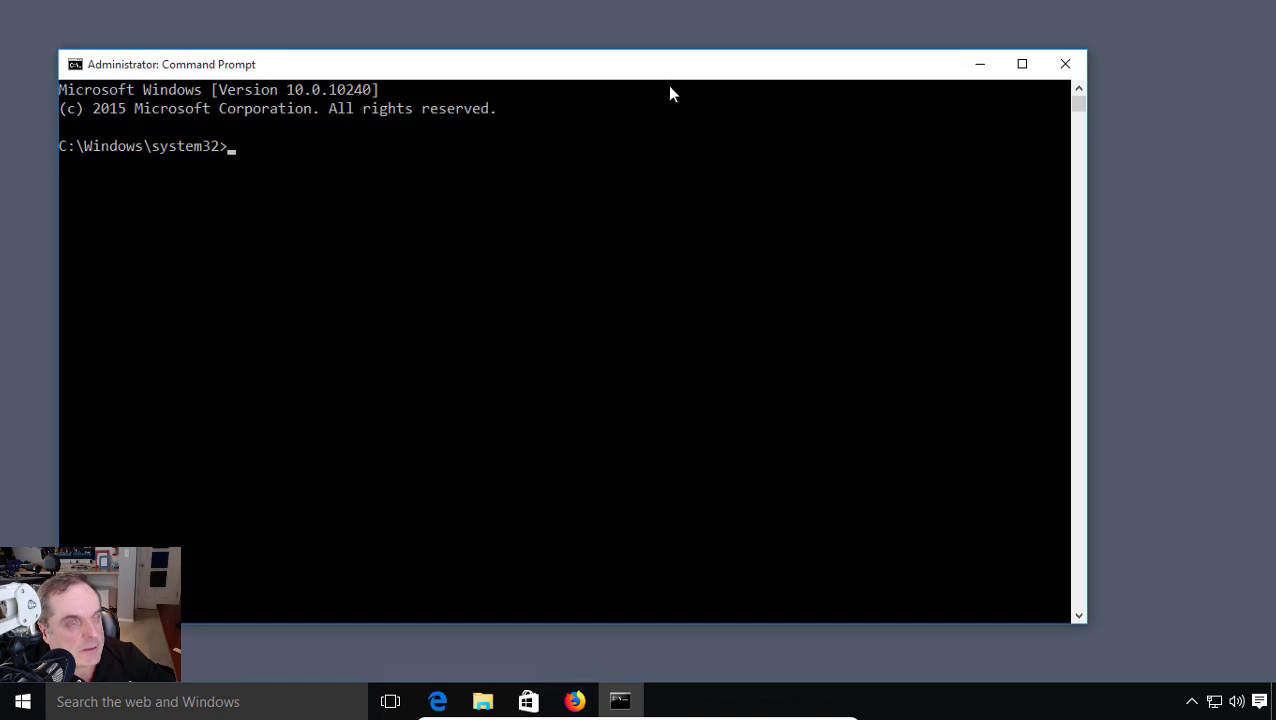
drag(675, 77, 738, 48)
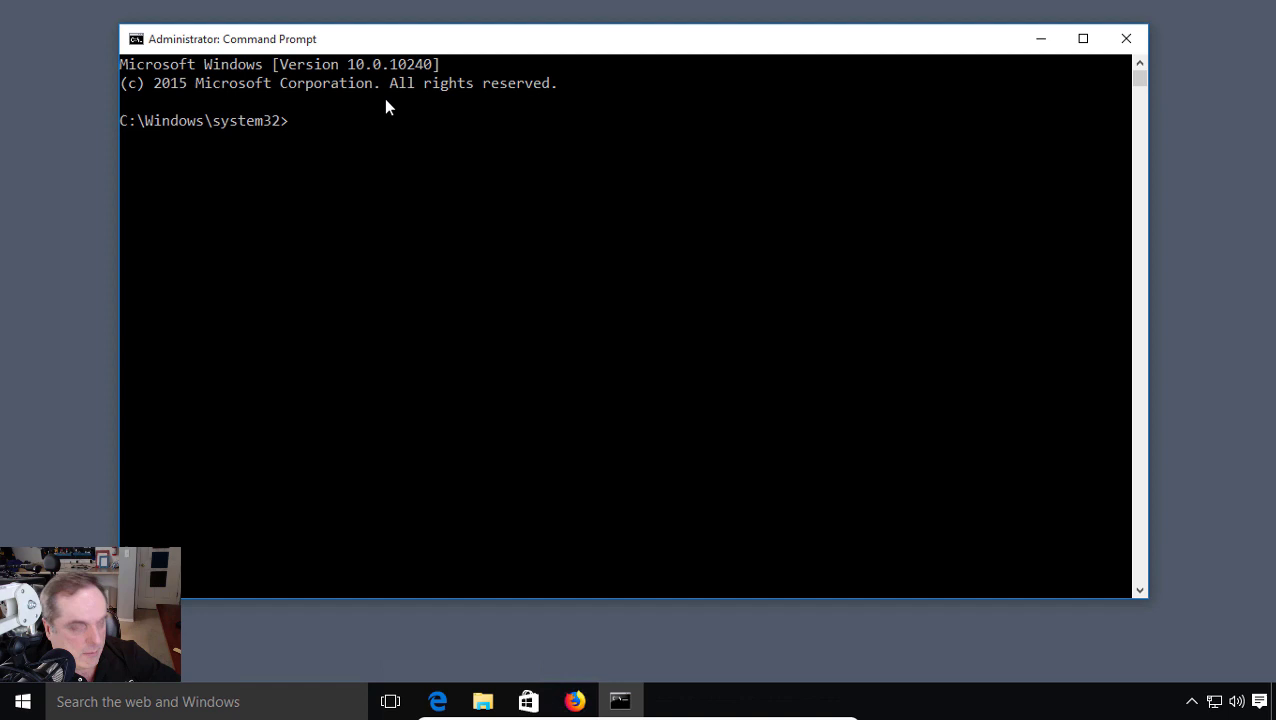
- Run ipconfig to list the PC's basic IP configuration
text(ip)
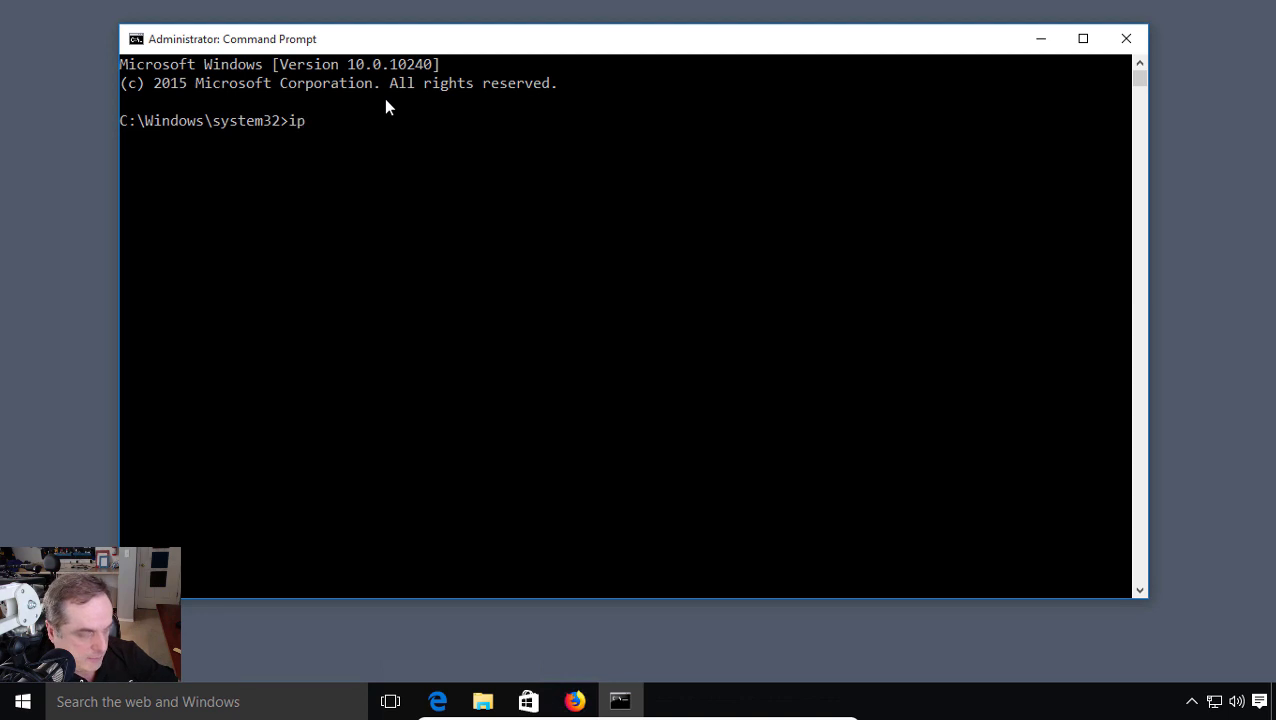
text(config)
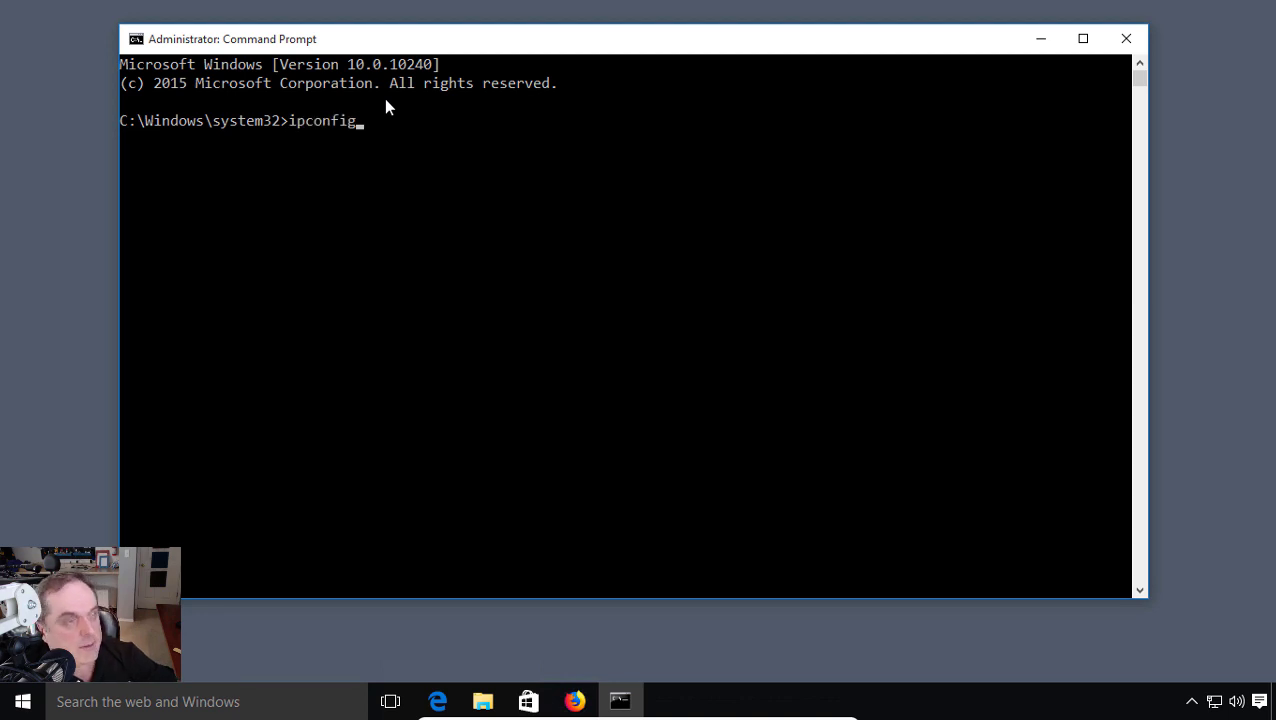
key(Return)
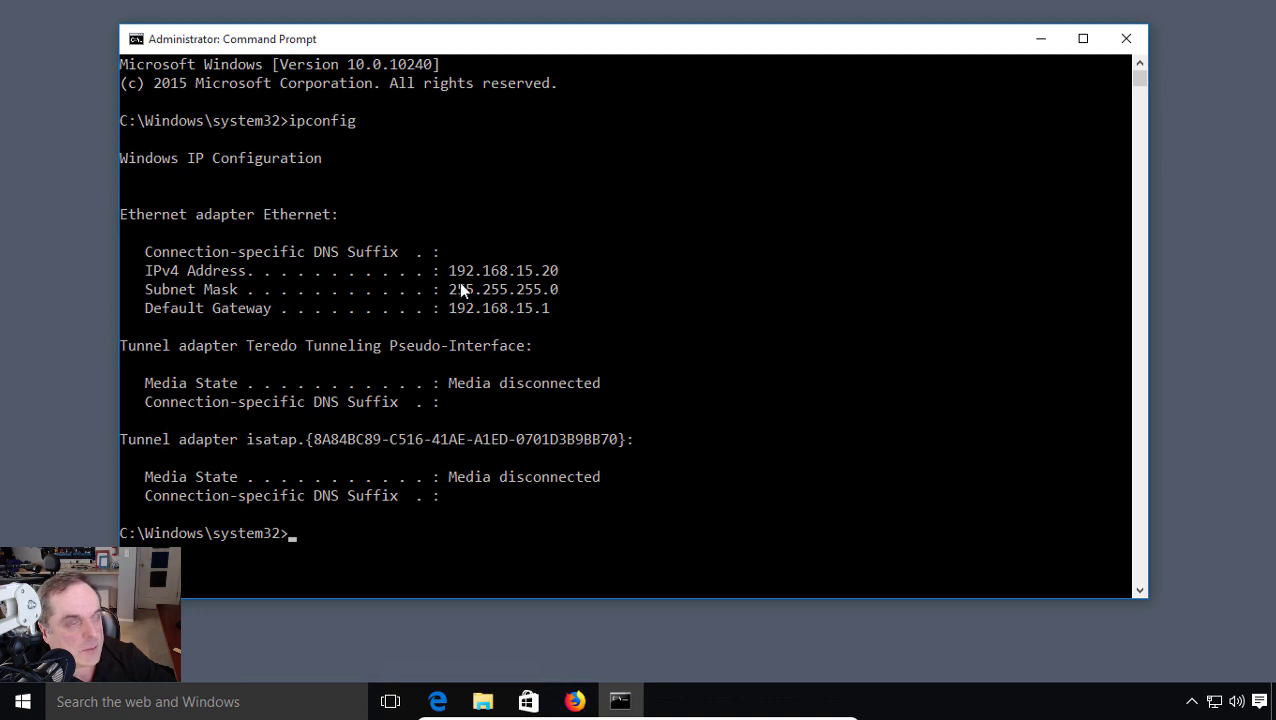
- Highlight the Ethernet adapter's IPv4 address, subnet mask and default gateway in the ipconfig output, and clear the selection
drag(454, 271, 547, 270)
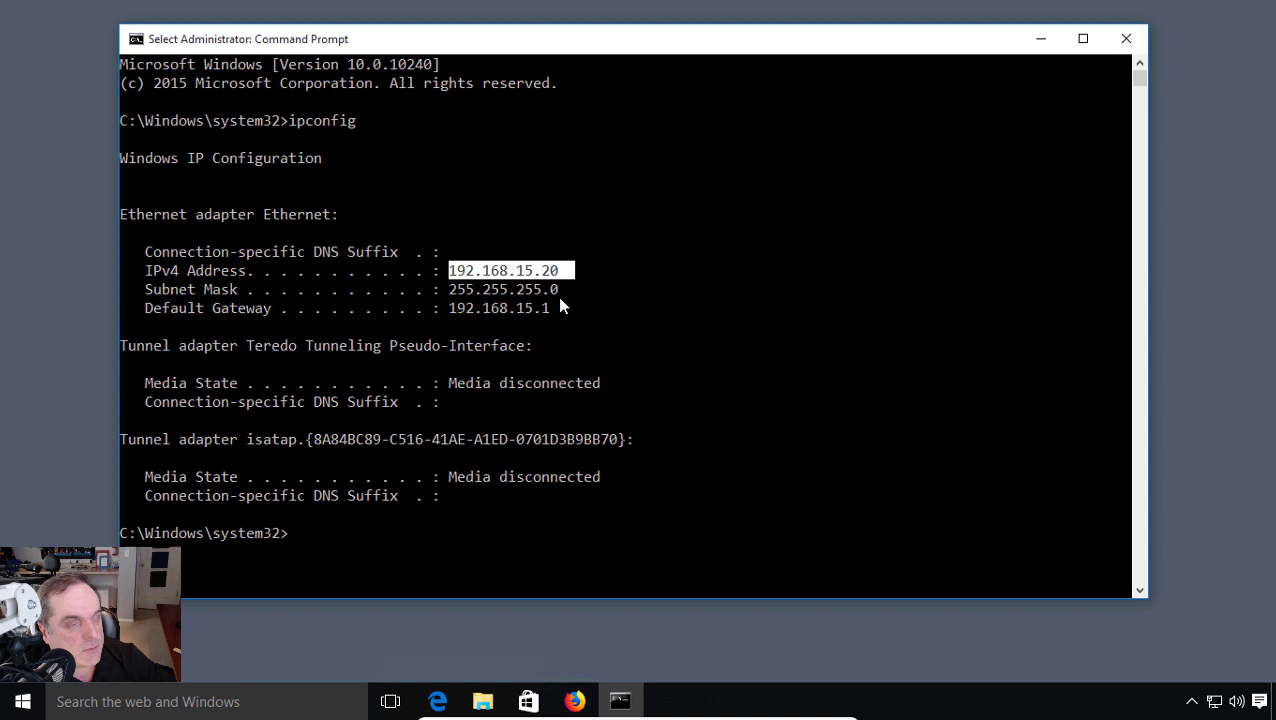
drag(453, 292, 580, 296)
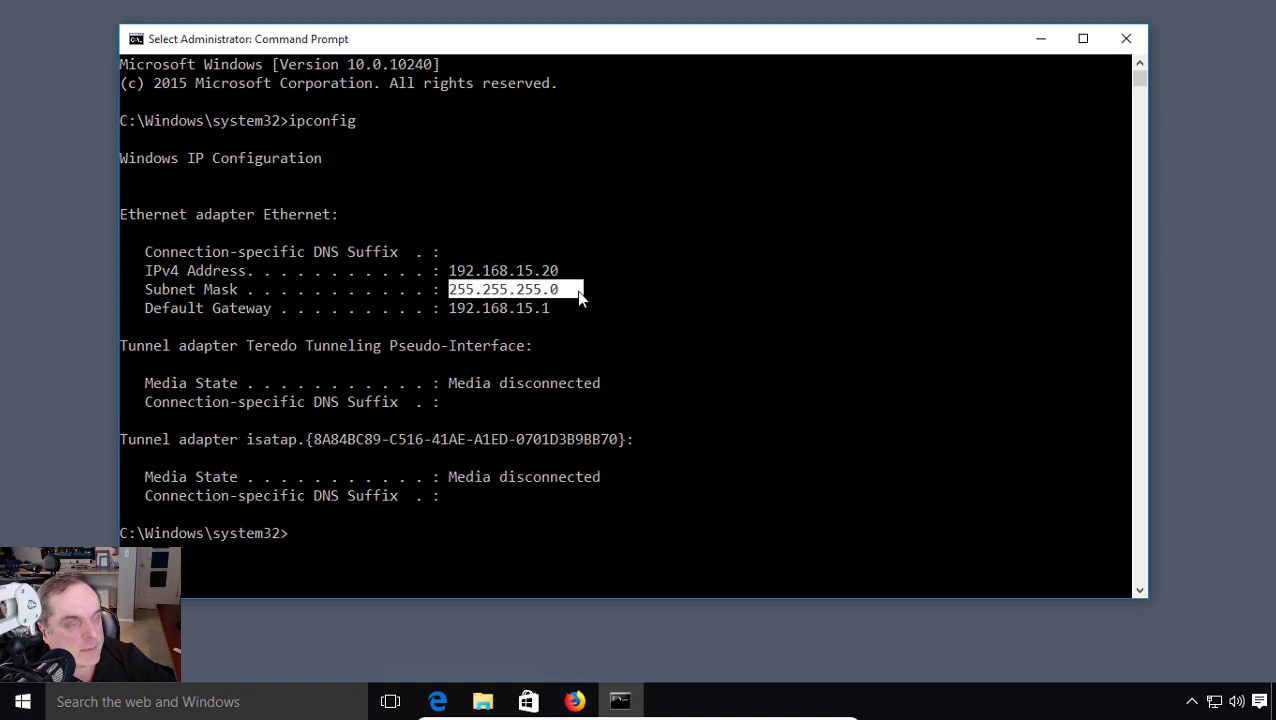
mouse_move(448, 317)
mouse_down()
mouse_move(579, 315)
mouse_move(448, 309)
mouse_up()
click(545, 308)
click(619, 310)
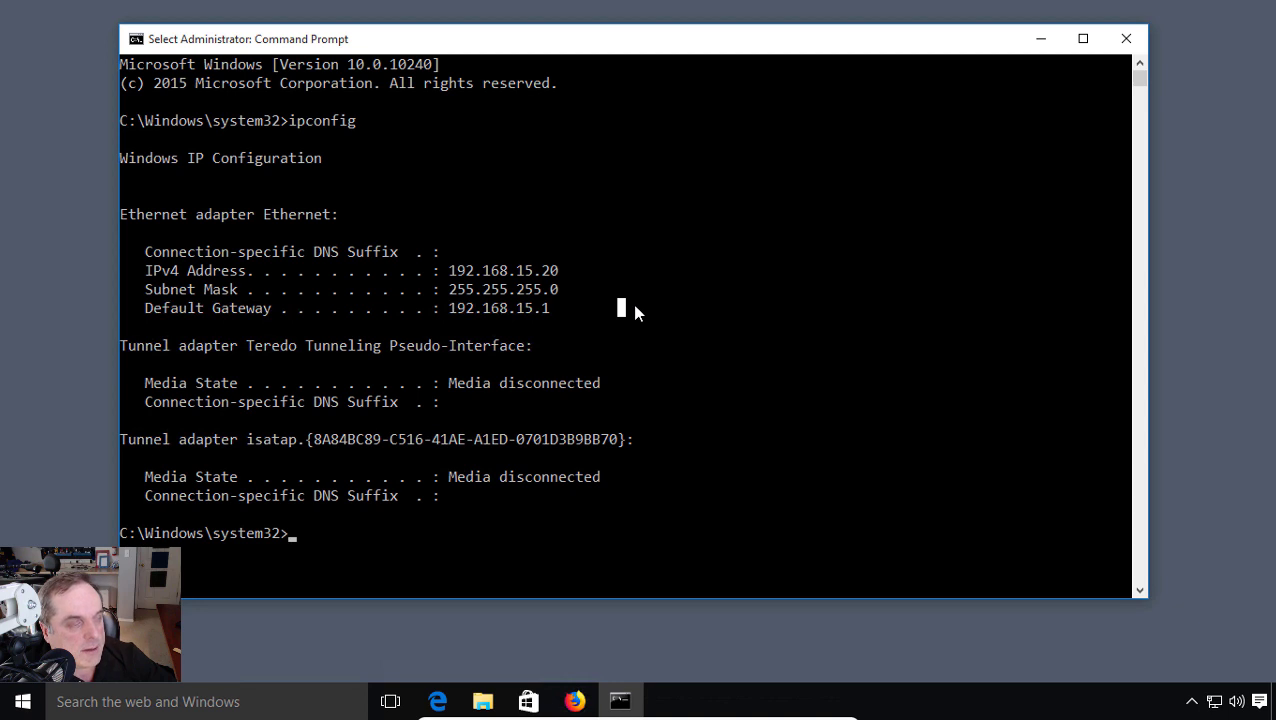
key(Escape)
- Run ipconfig /all to list the full IP configuration
key(Up)
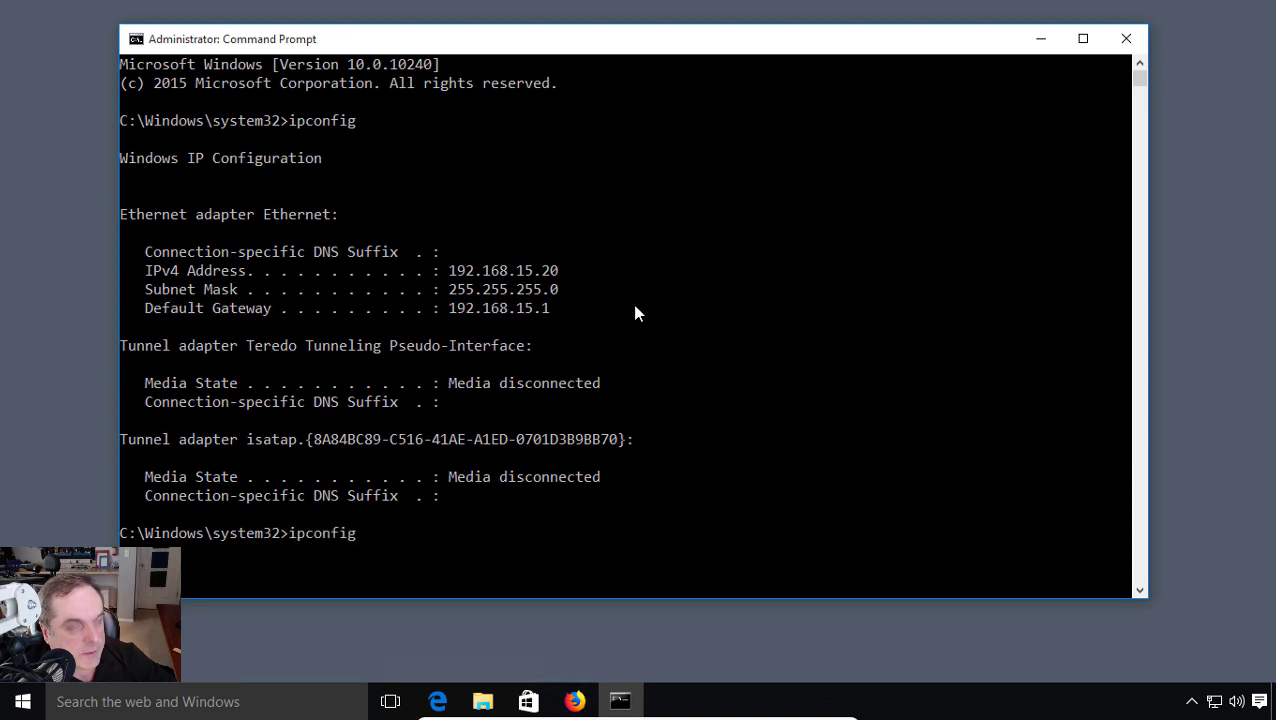
text(/a)
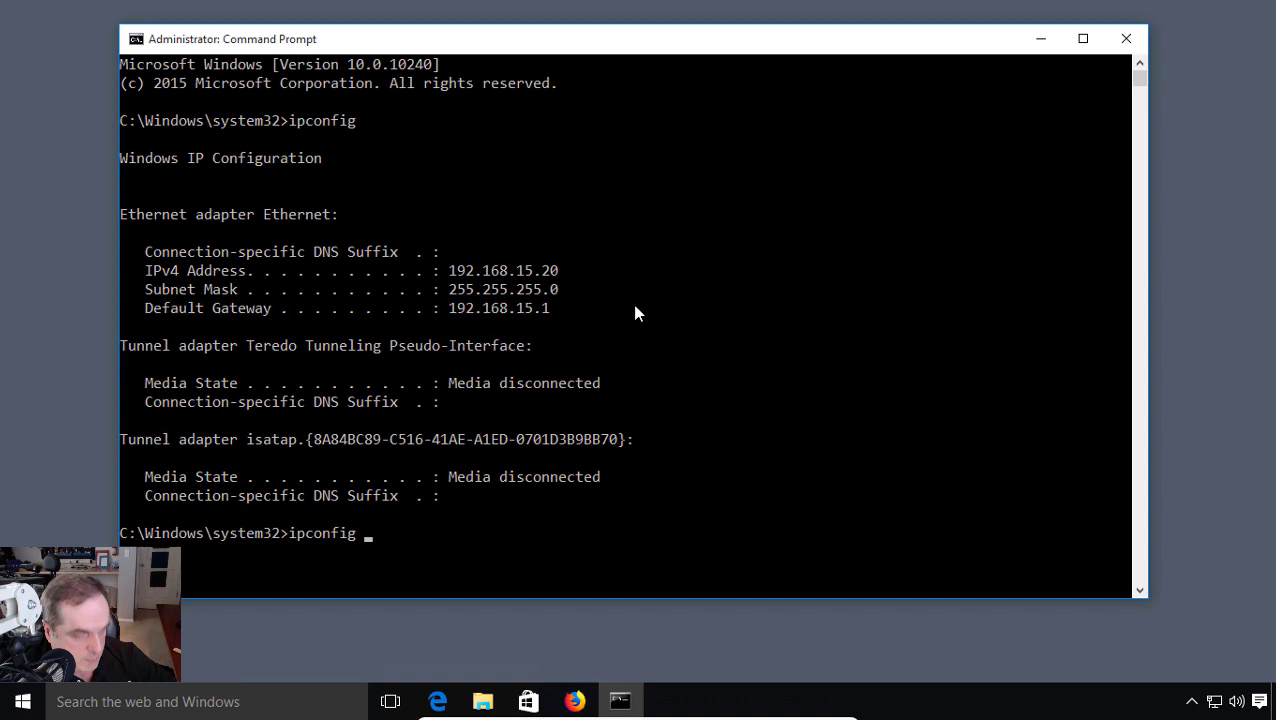
text(ll)
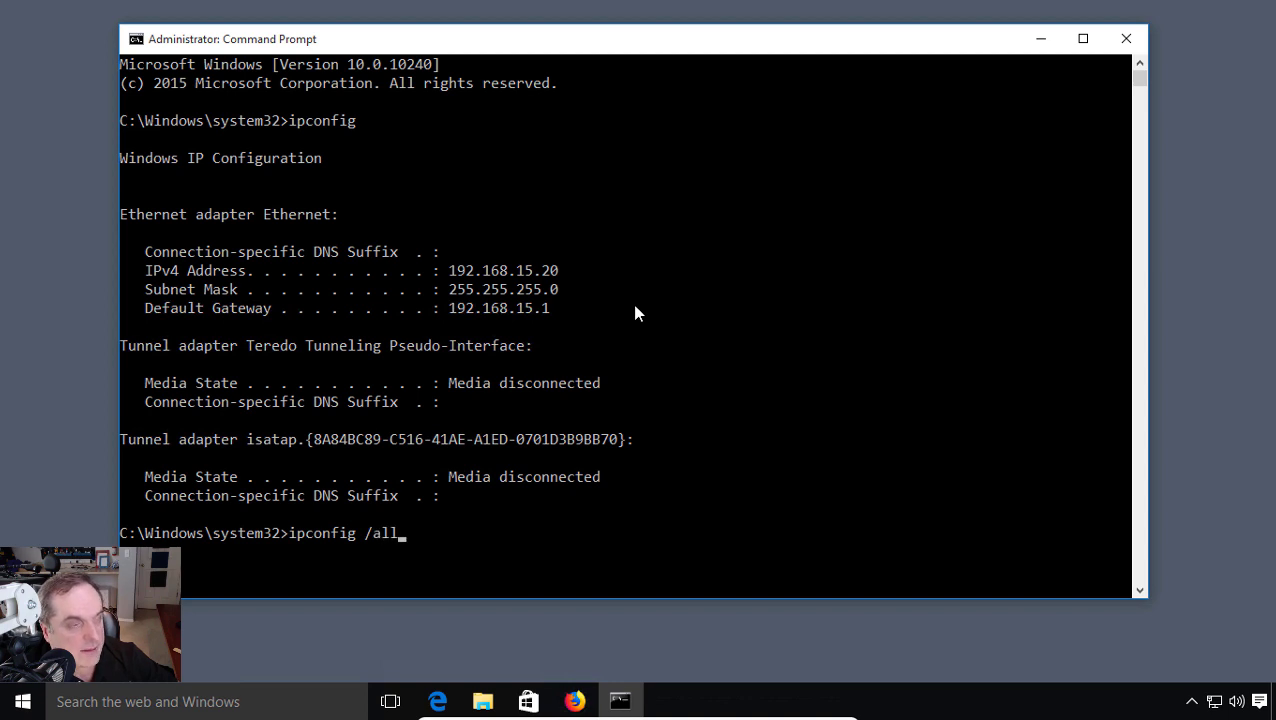
key(Return)
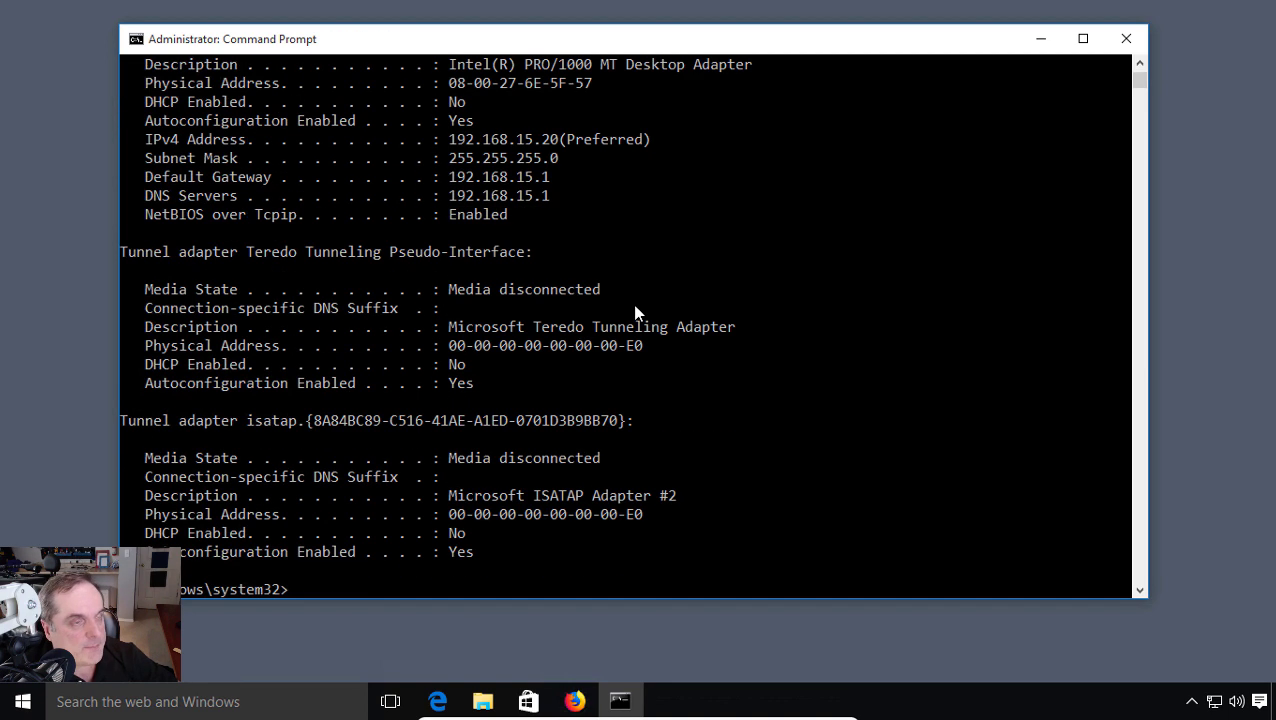
- Go back to the start of the detailed output and point out the primary DNS suffix, host name and Ethernet physical address
scroll(634, 313, up, 2)
scroll(634, 310, up, 3)
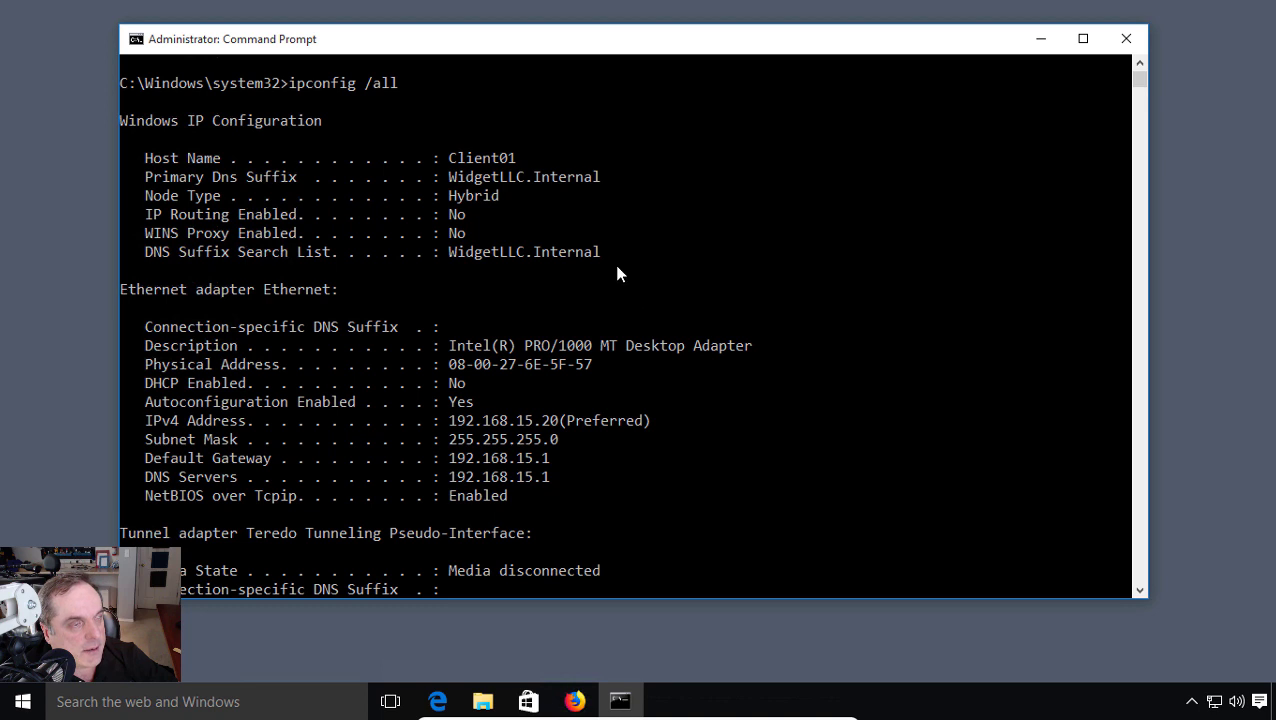
drag(610, 180, 441, 180)
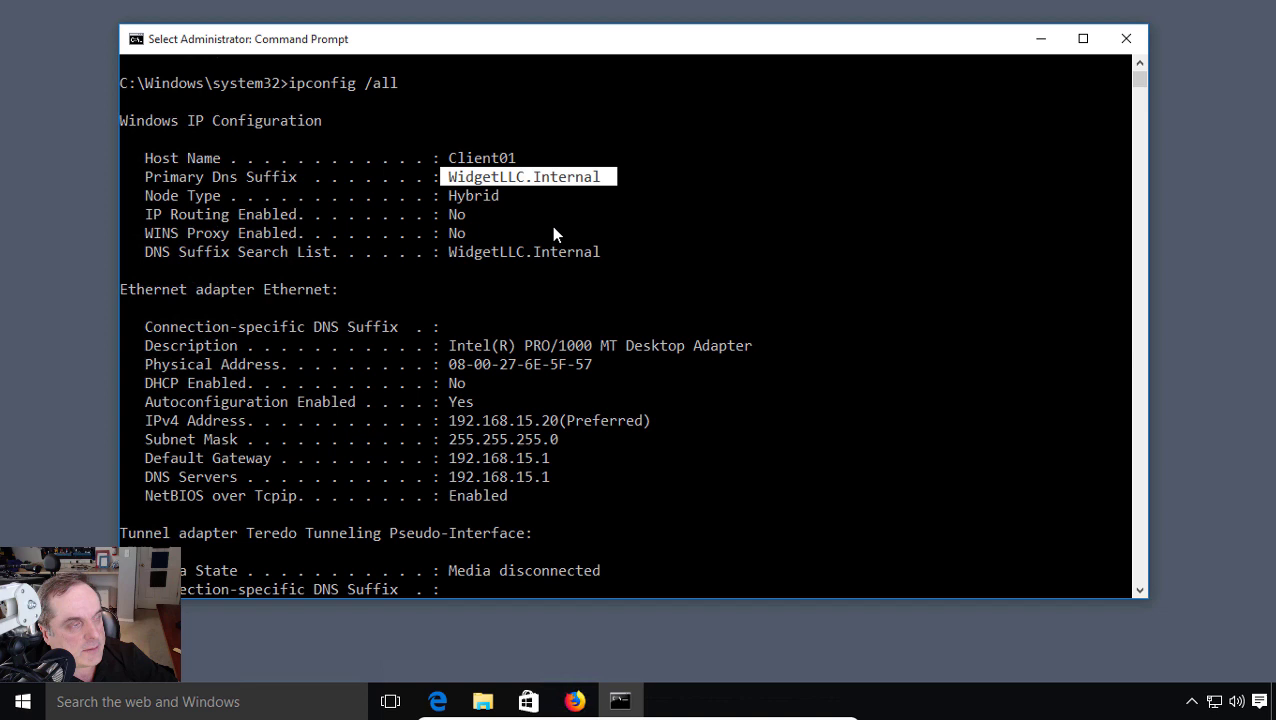
click(519, 158)
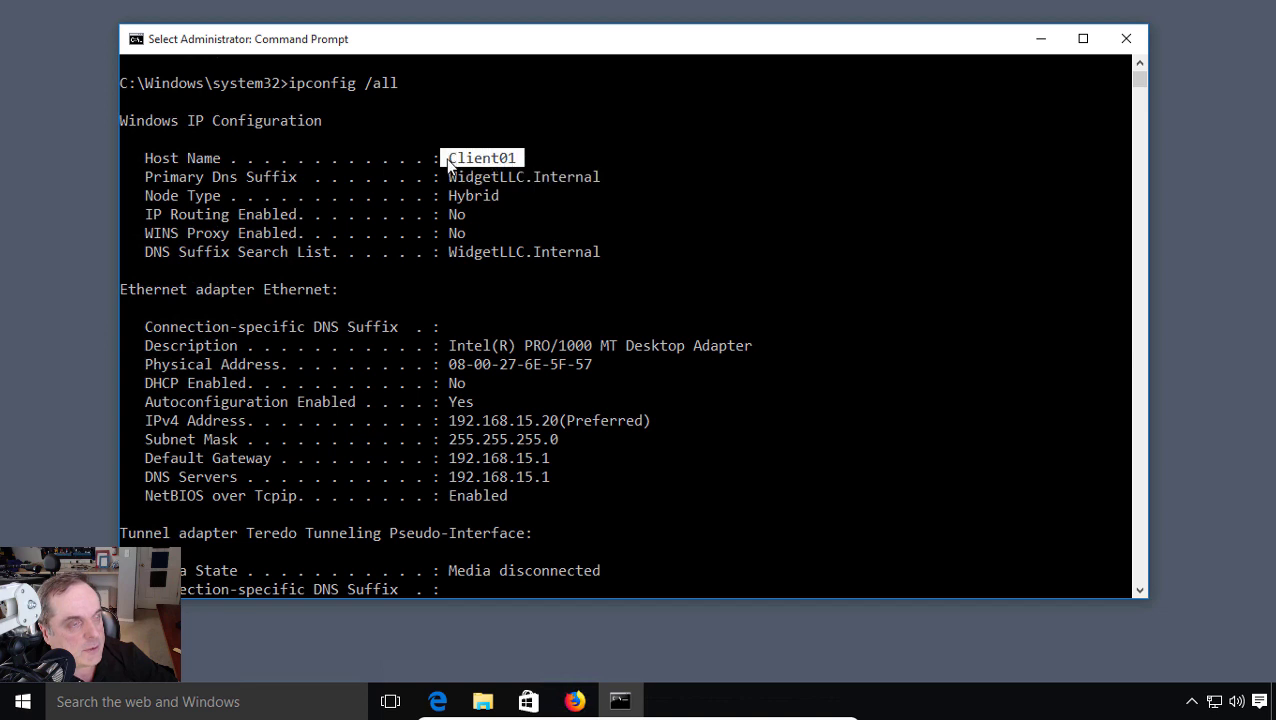
click(603, 365)
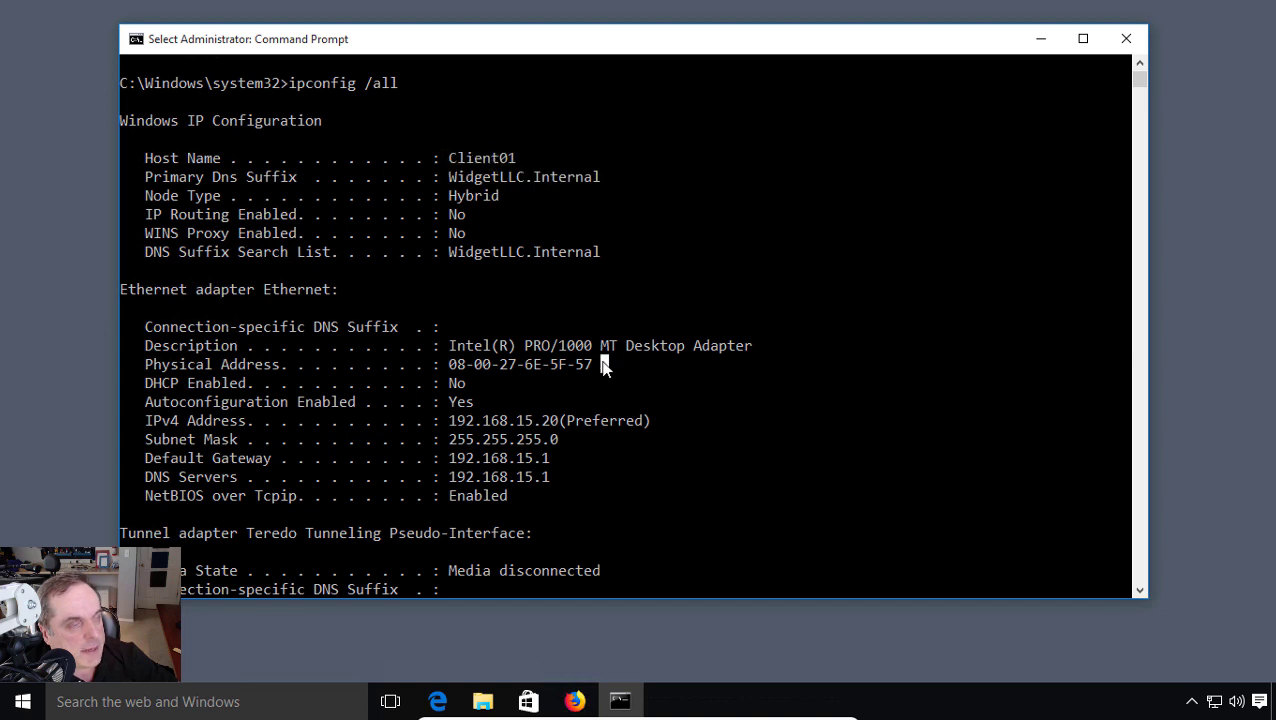
- Highlight the Ethernet adapter's DNS server, default gateway, IPv4 address and subnet mask in the detailed output
scroll(603, 365, down, 3)
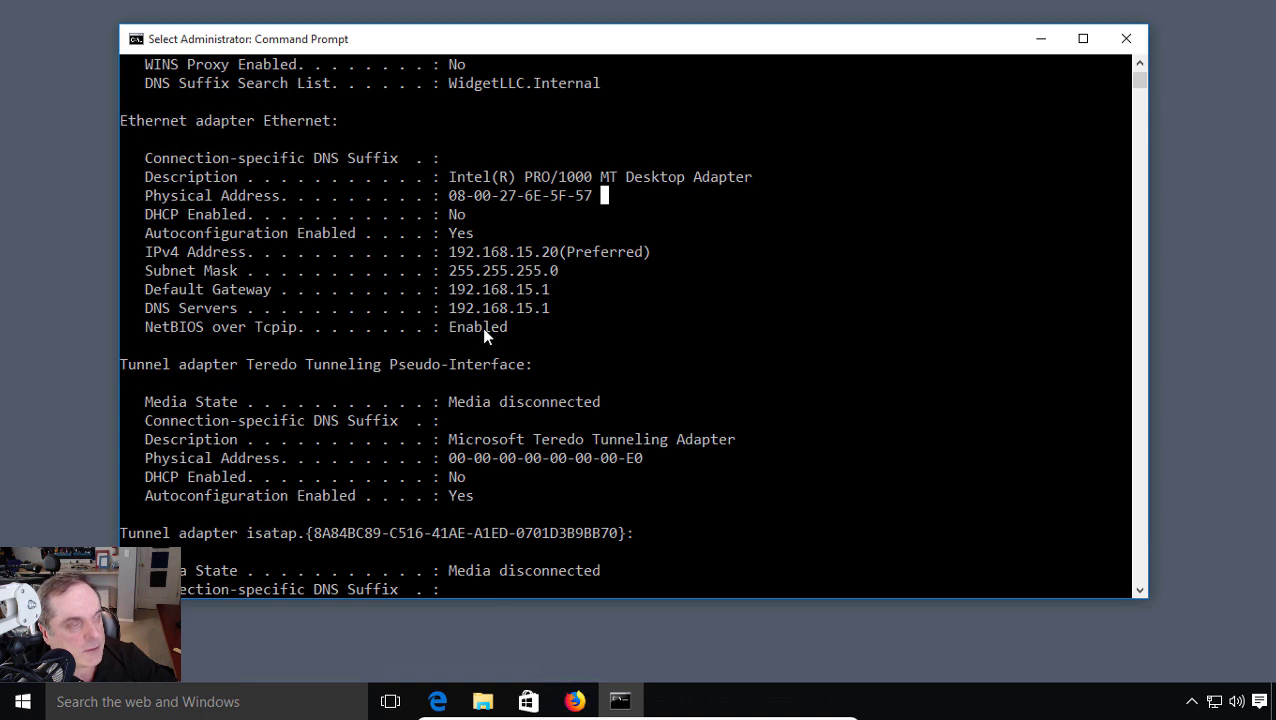
drag(449, 316, 566, 313)
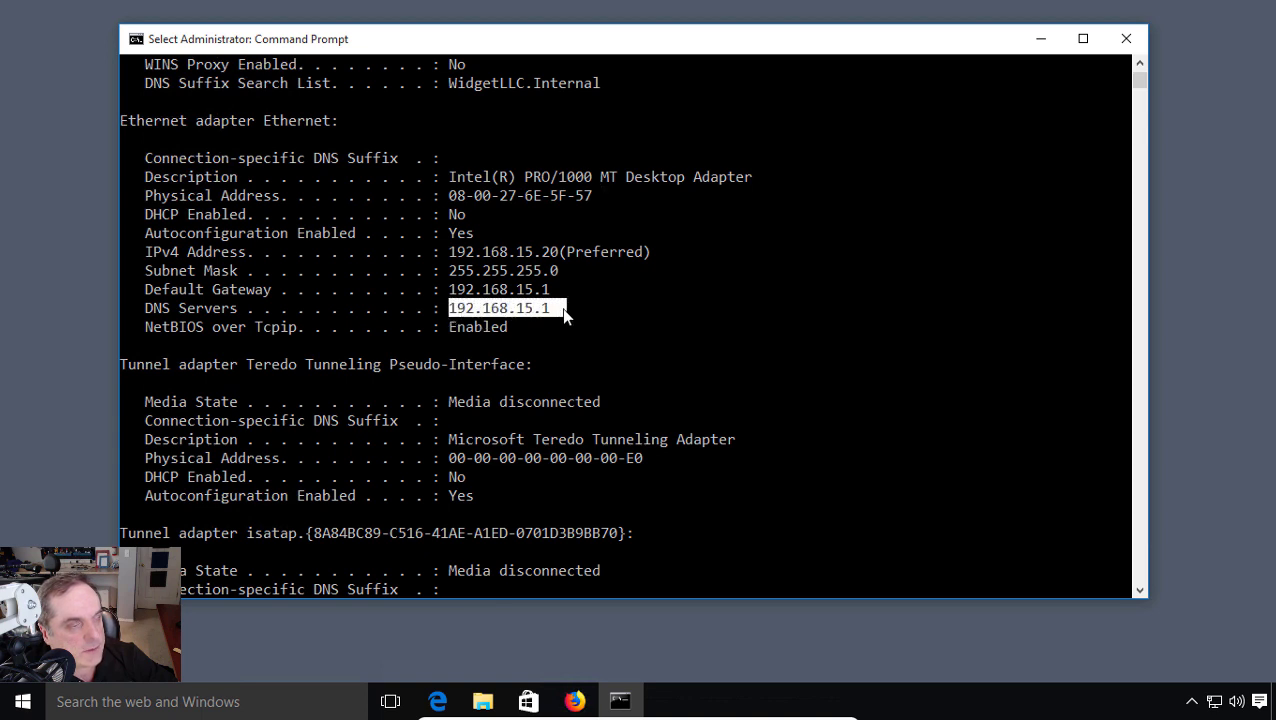
drag(449, 289, 566, 290)
drag(450, 249, 559, 269)
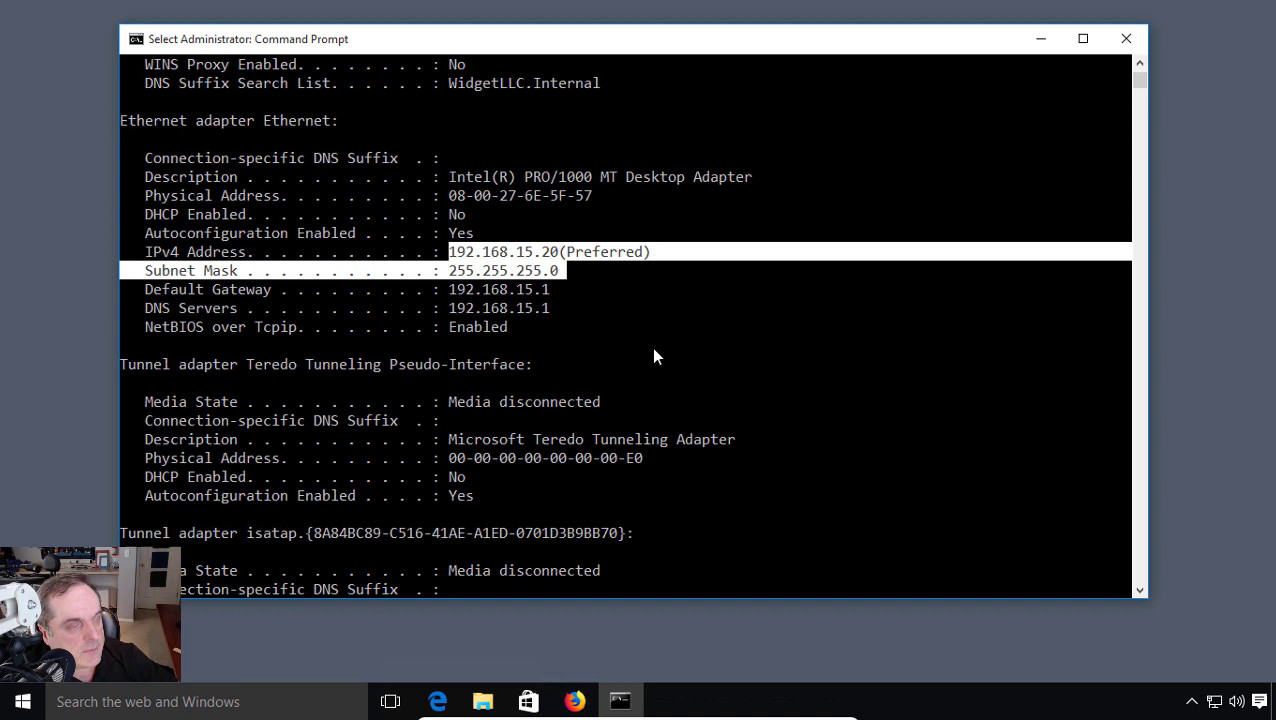
- Review the Teredo and isatap tunnel adapter entries, and highlight the Ethernet adapter's IPv4 address again
scroll(654, 356, down, 3)
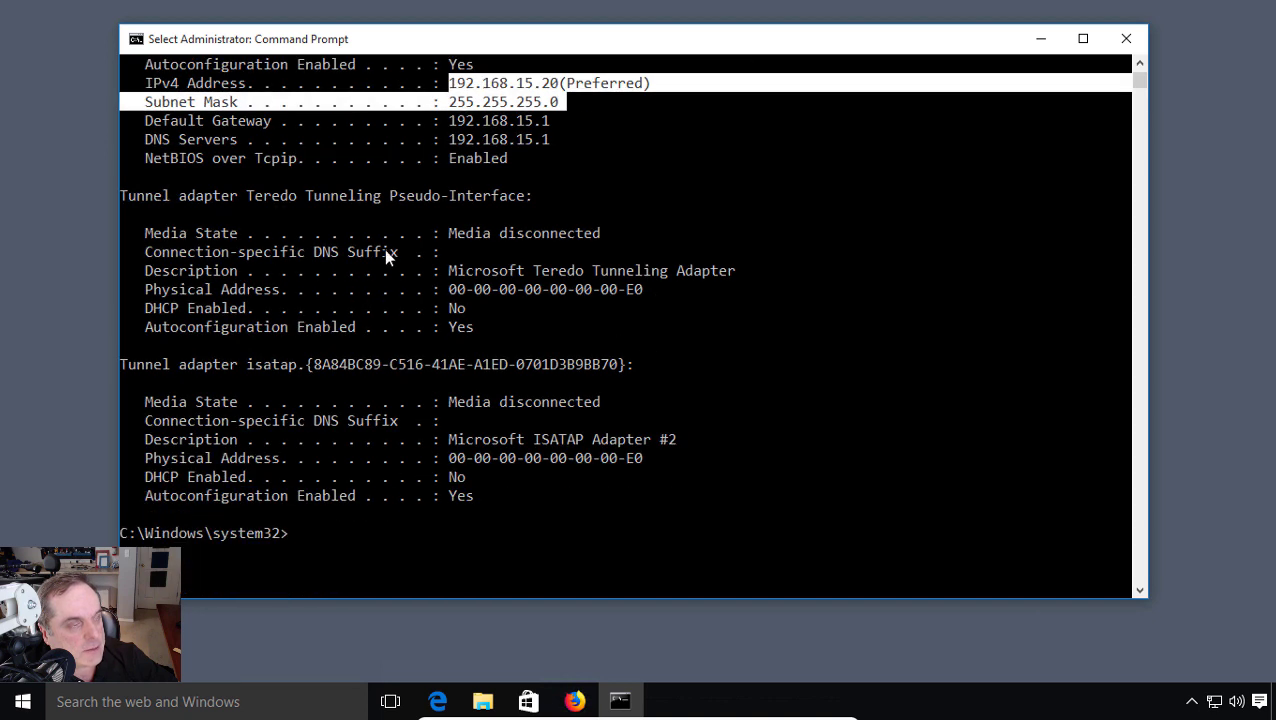
drag(252, 195, 378, 201)
click(300, 400)
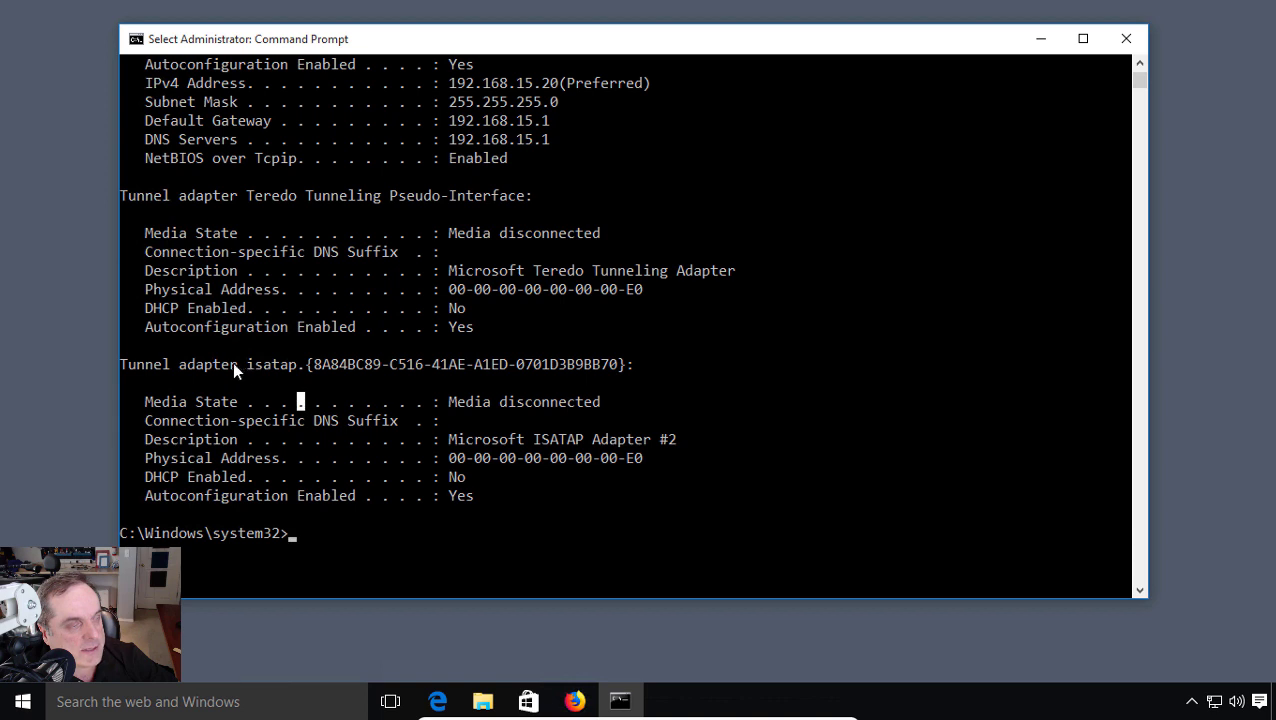
drag(247, 364, 305, 366)
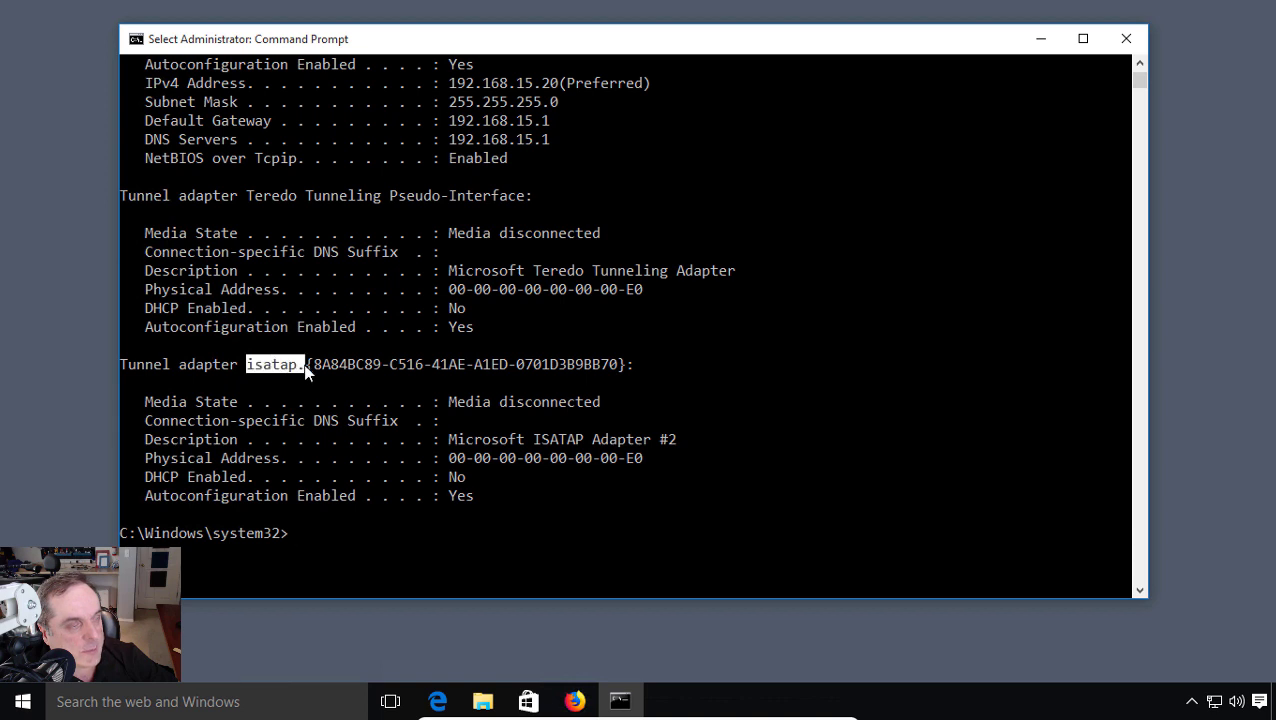
click(632, 405)
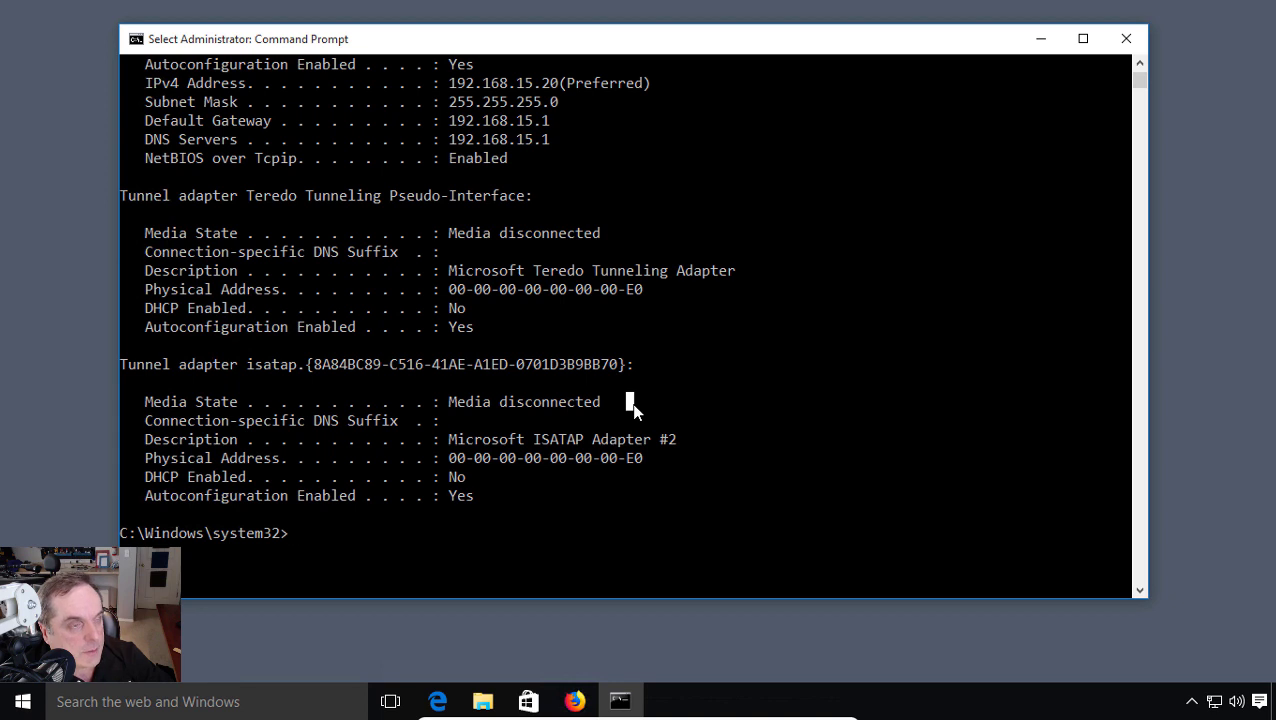
drag(446, 84, 560, 86)
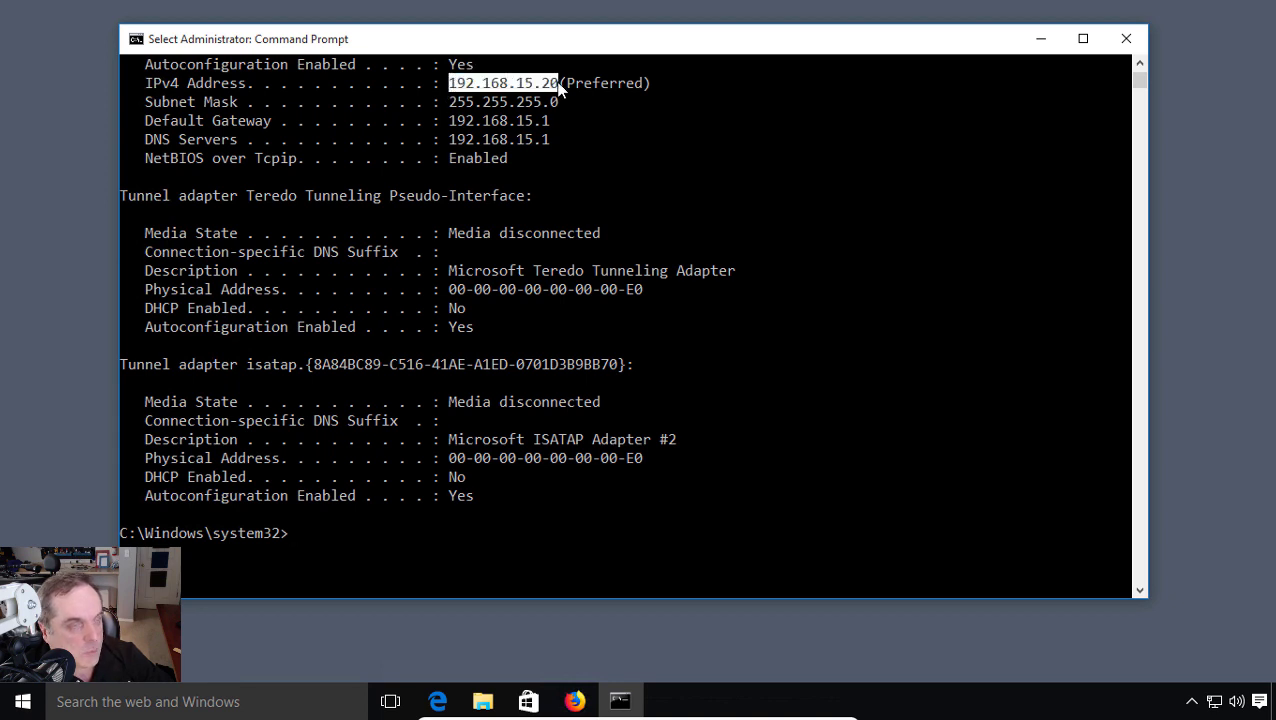
- Ping the other computer at 192.168.15.21
click(357, 533)
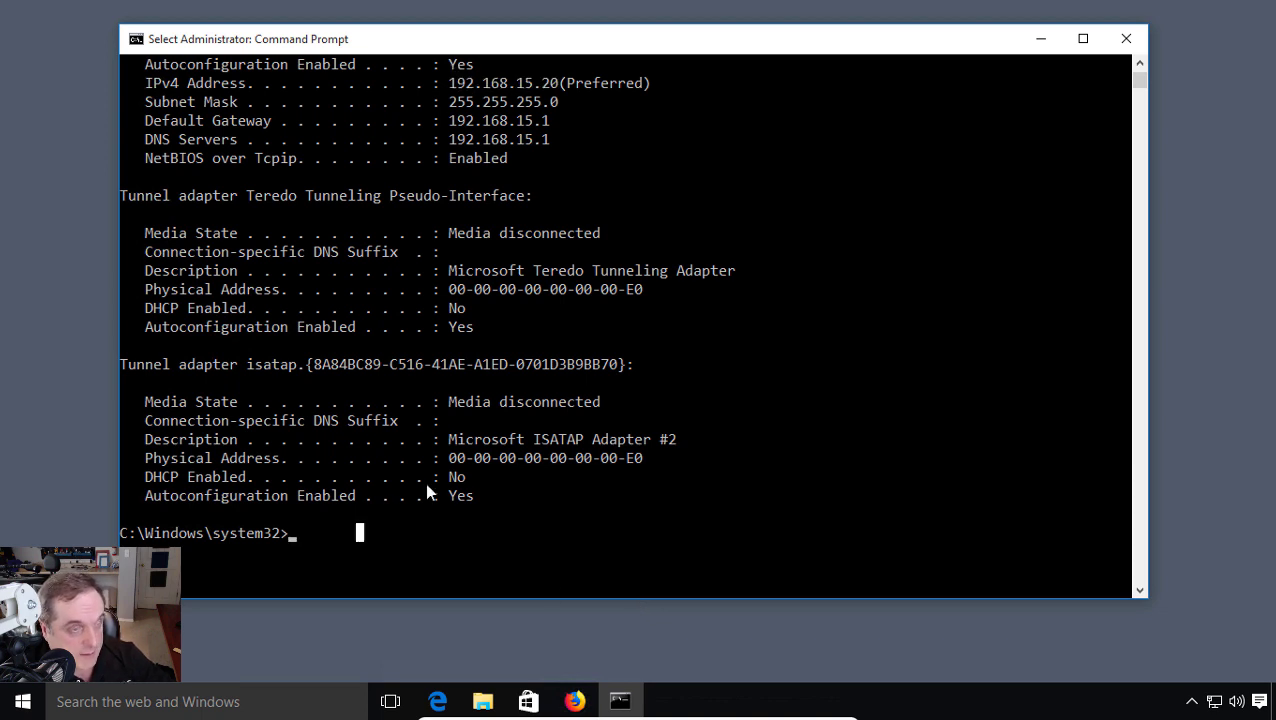
text(pin)
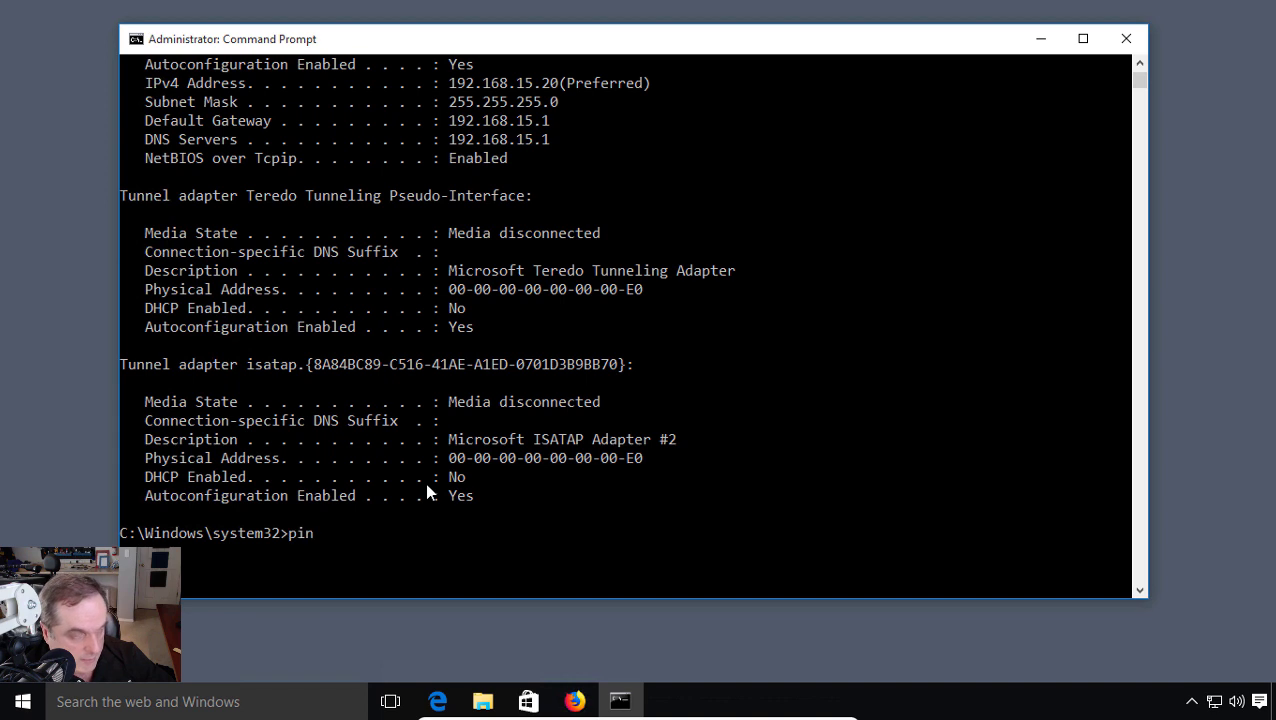
text(g 1)
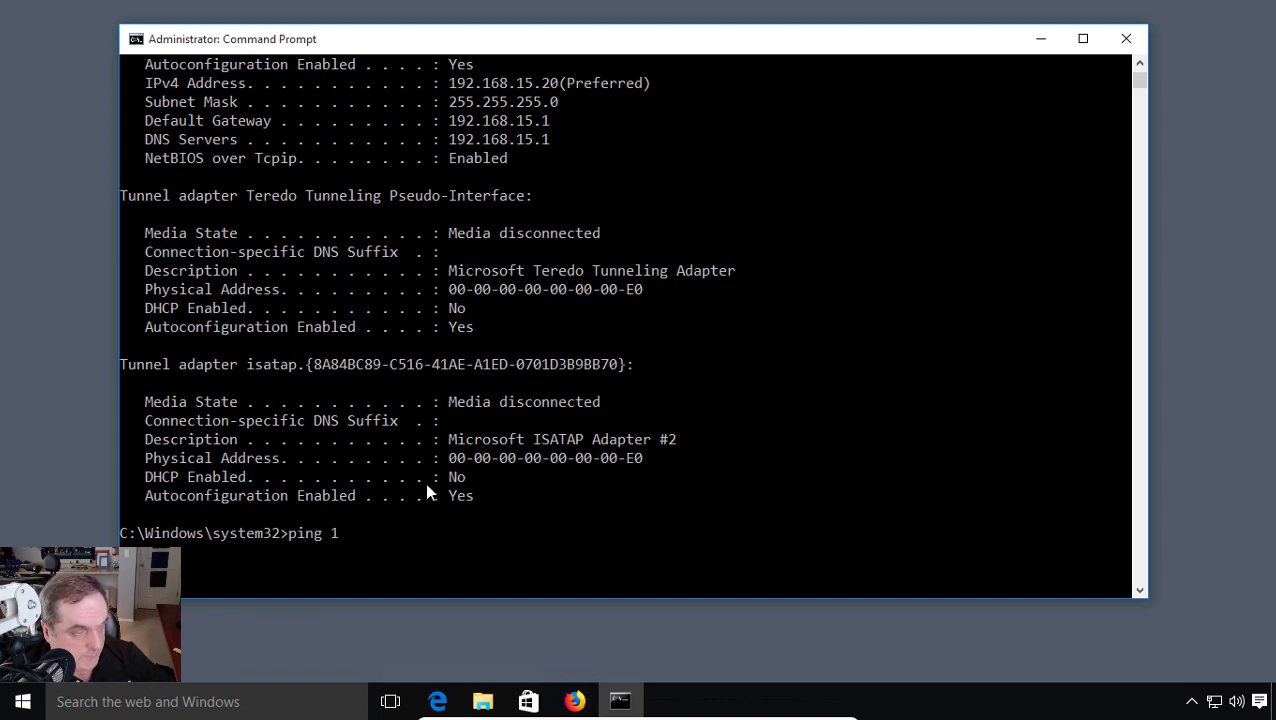
text(92.168.1)
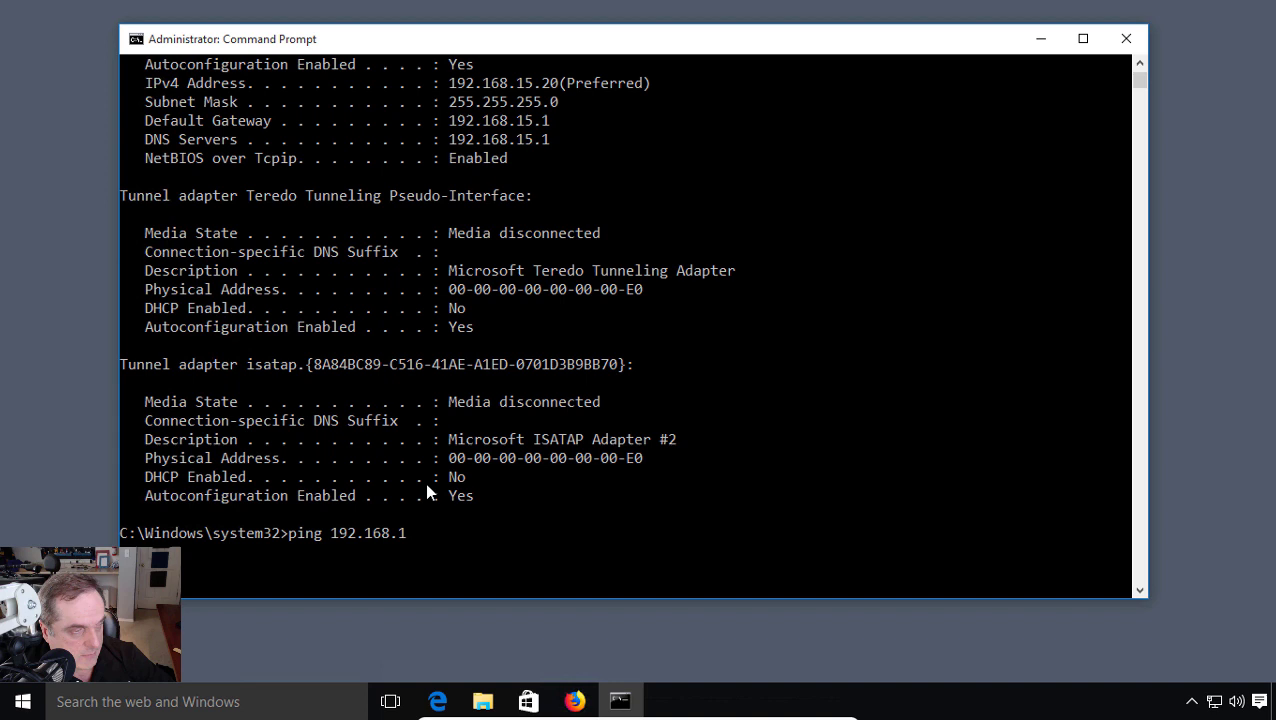
text(5.21)
key(Return)
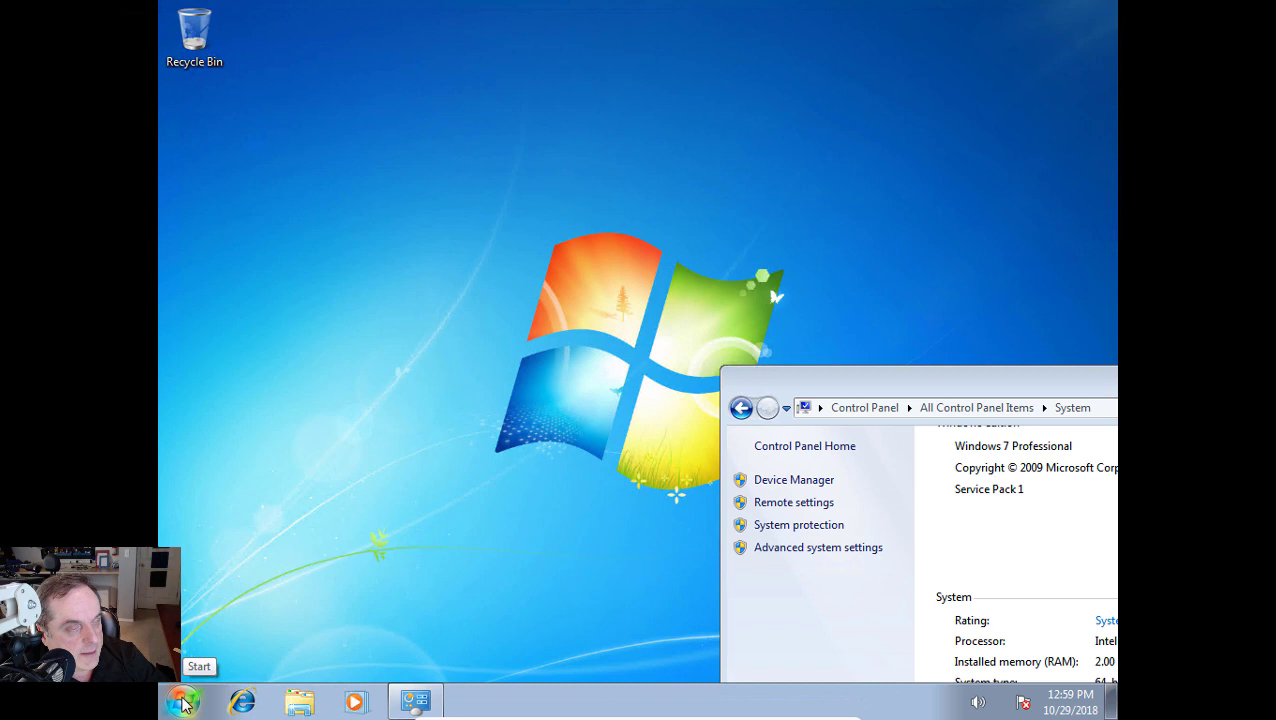
- On the Windows 7 PC, maximize the System window and open the adapter settings through the Network and Sharing Center
double_click(991, 390)
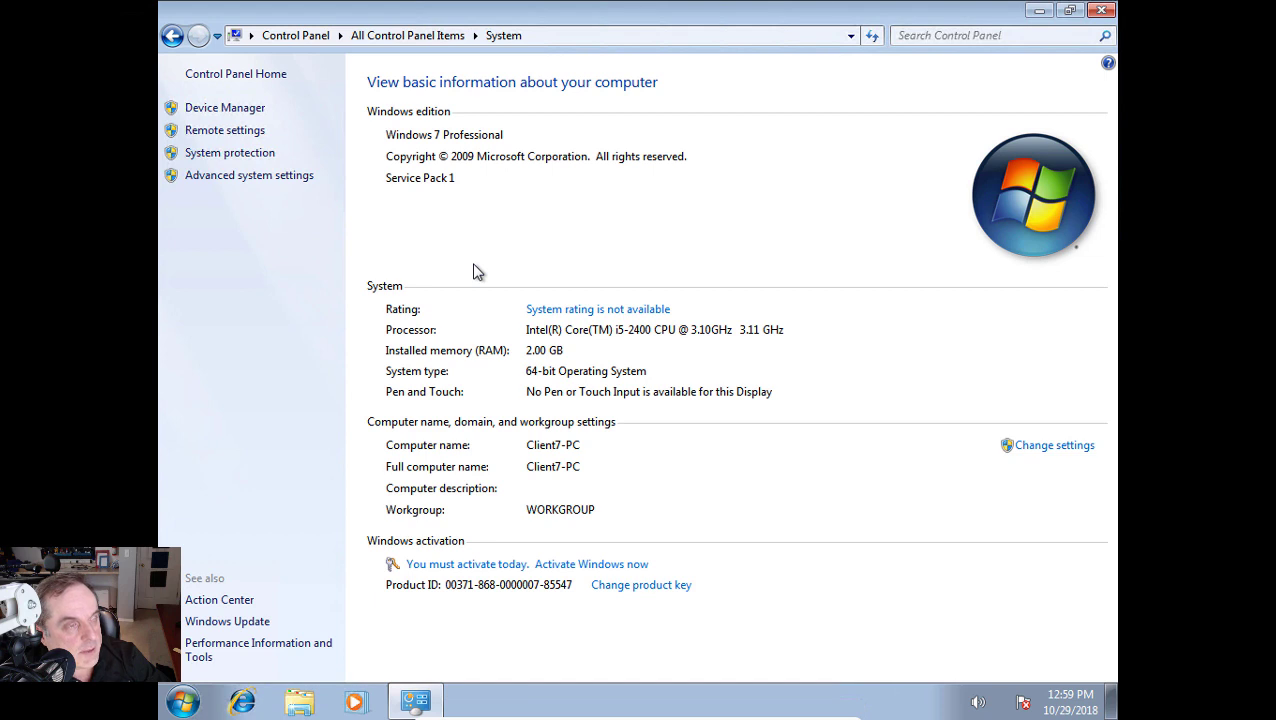
click(423, 36)
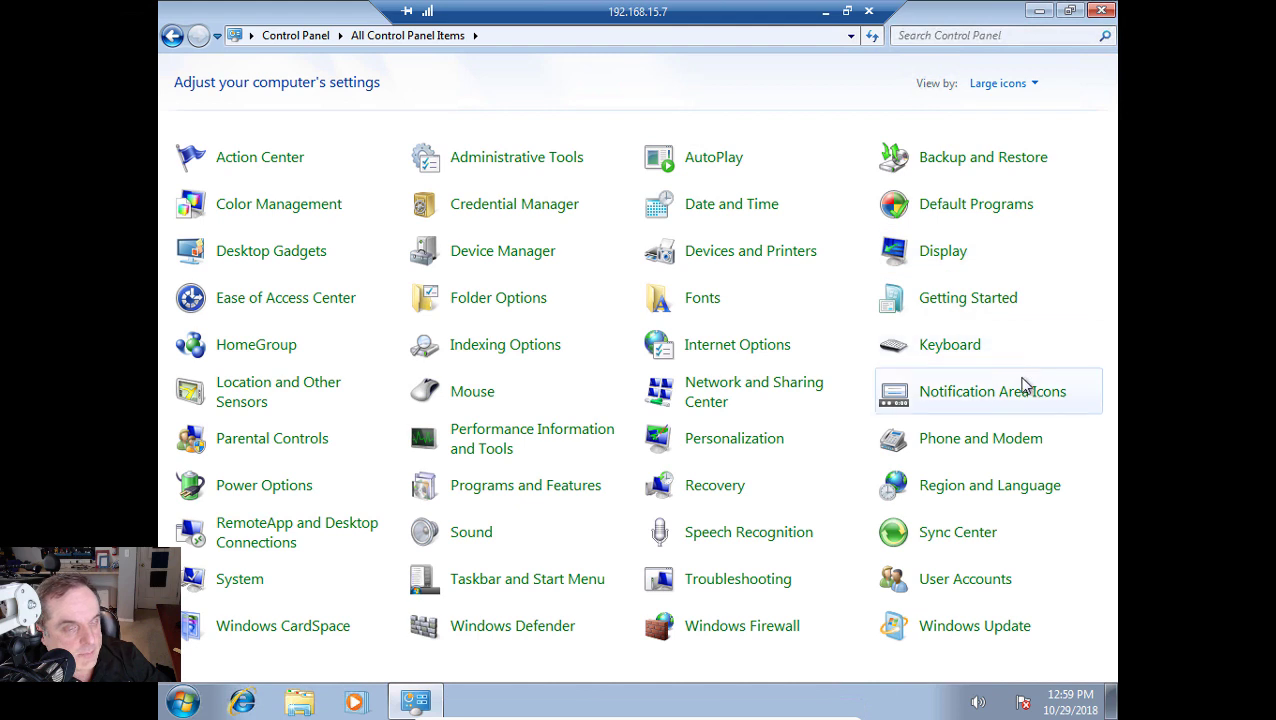
click(713, 392)
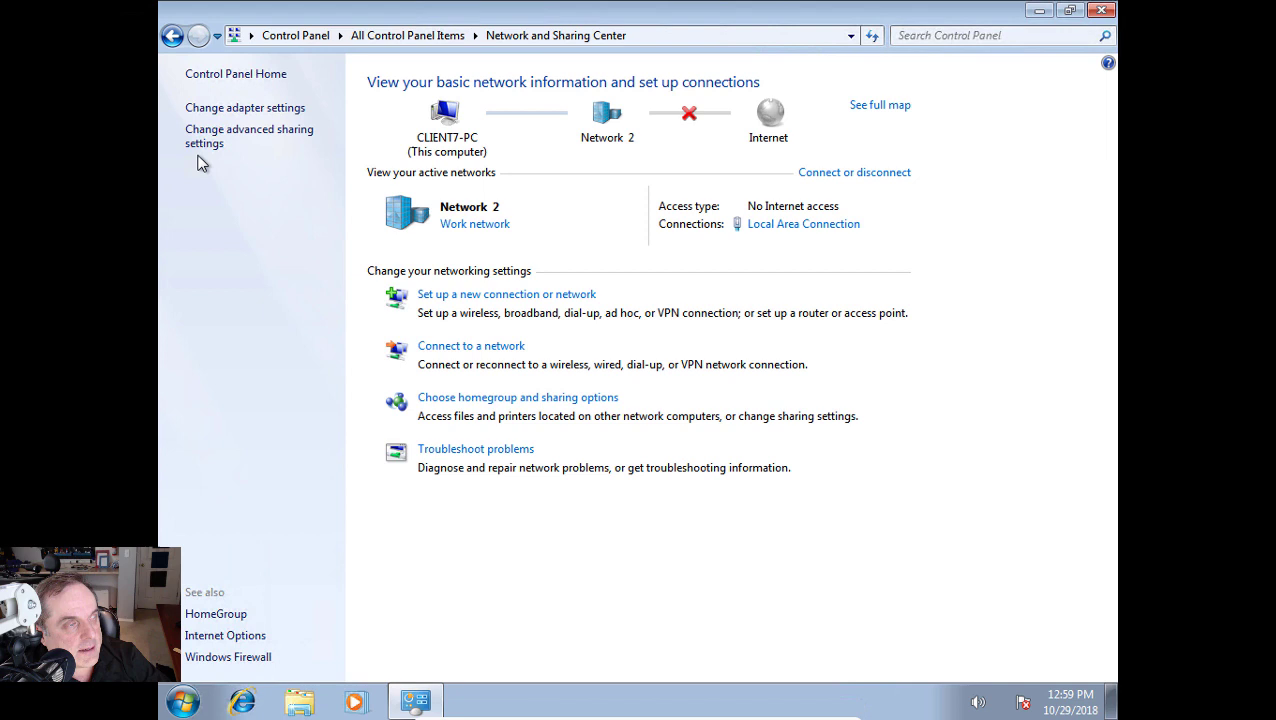
click(237, 109)
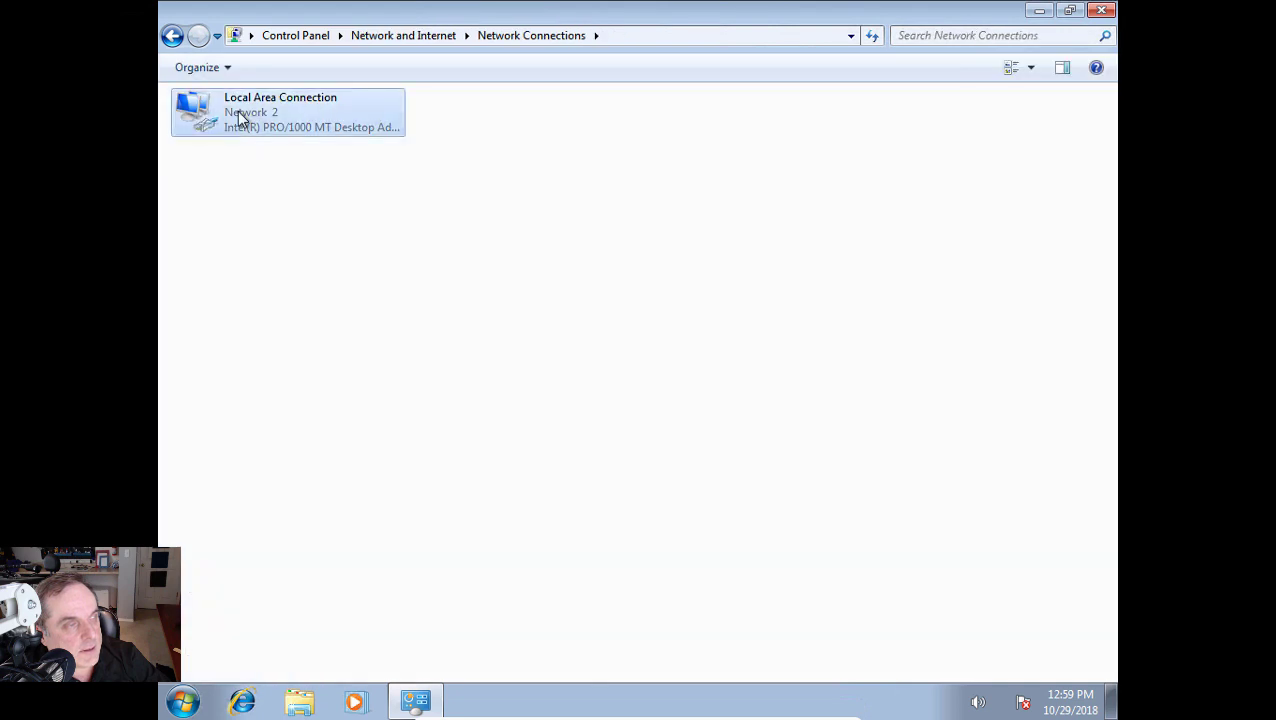
- Open the Local Area Connection properties, shift the dialog aside and display the Internet Protocol Version 4 properties
right_click(237, 111)
click(309, 289)
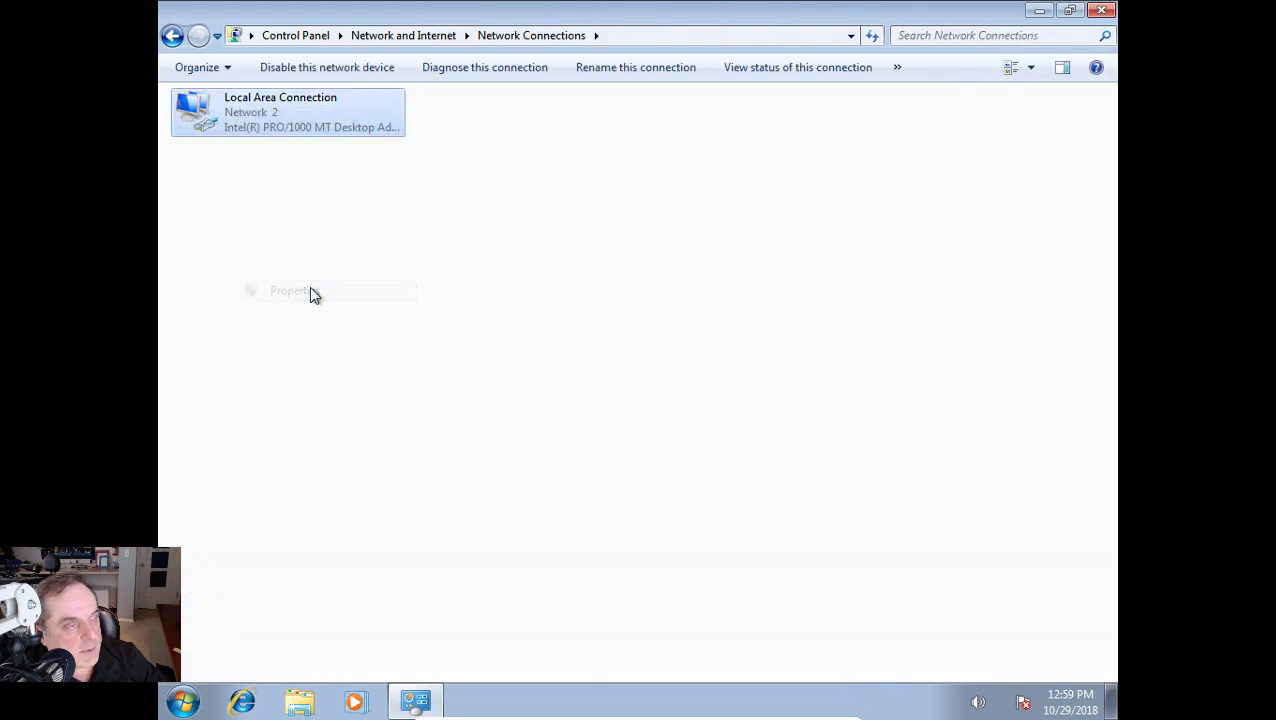
drag(414, 84, 672, 91)
double_click(597, 305)
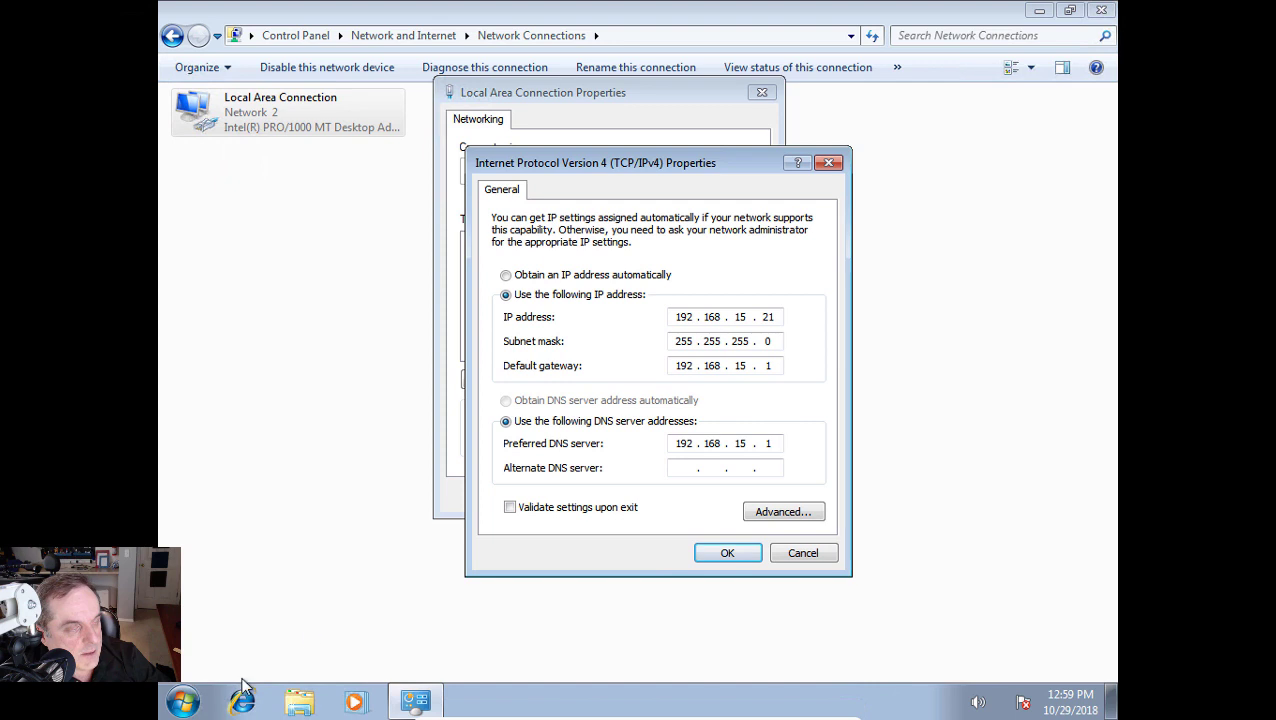
- Open a command prompt on the Windows 7 PC and ping 192.168.15.20
click(184, 698)
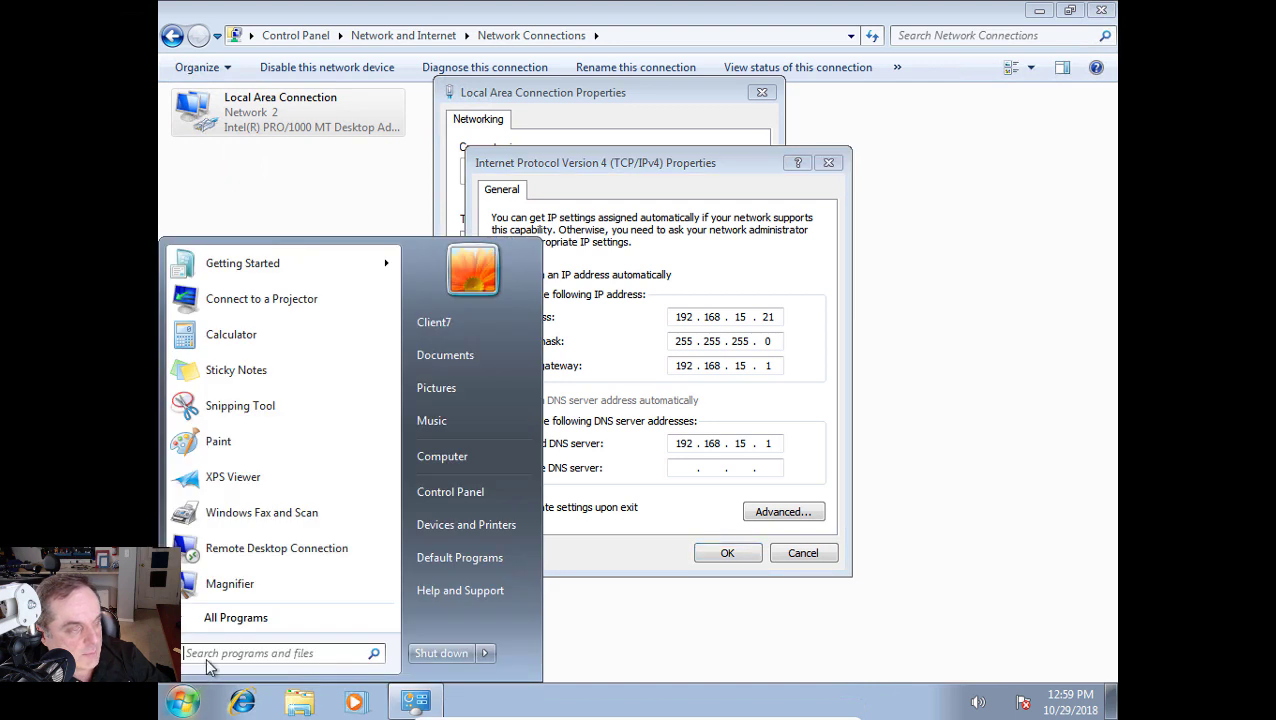
click(205, 653)
text(cmd)
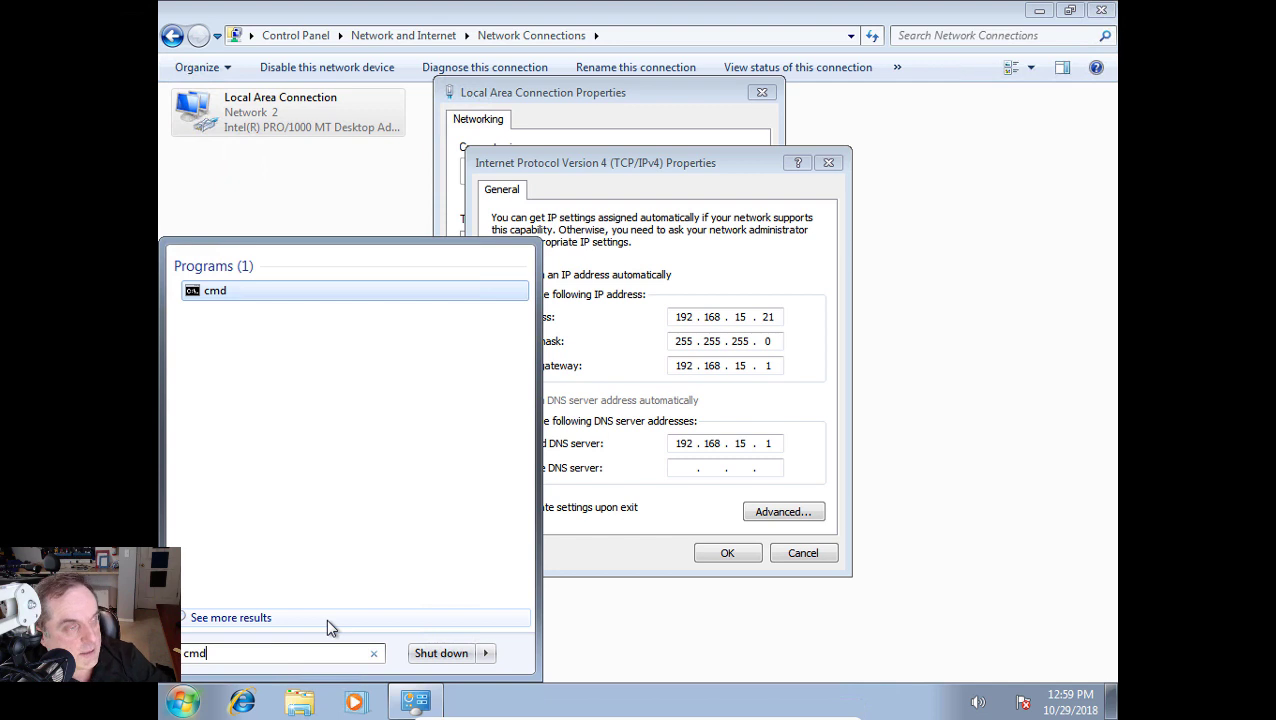
click(231, 296)
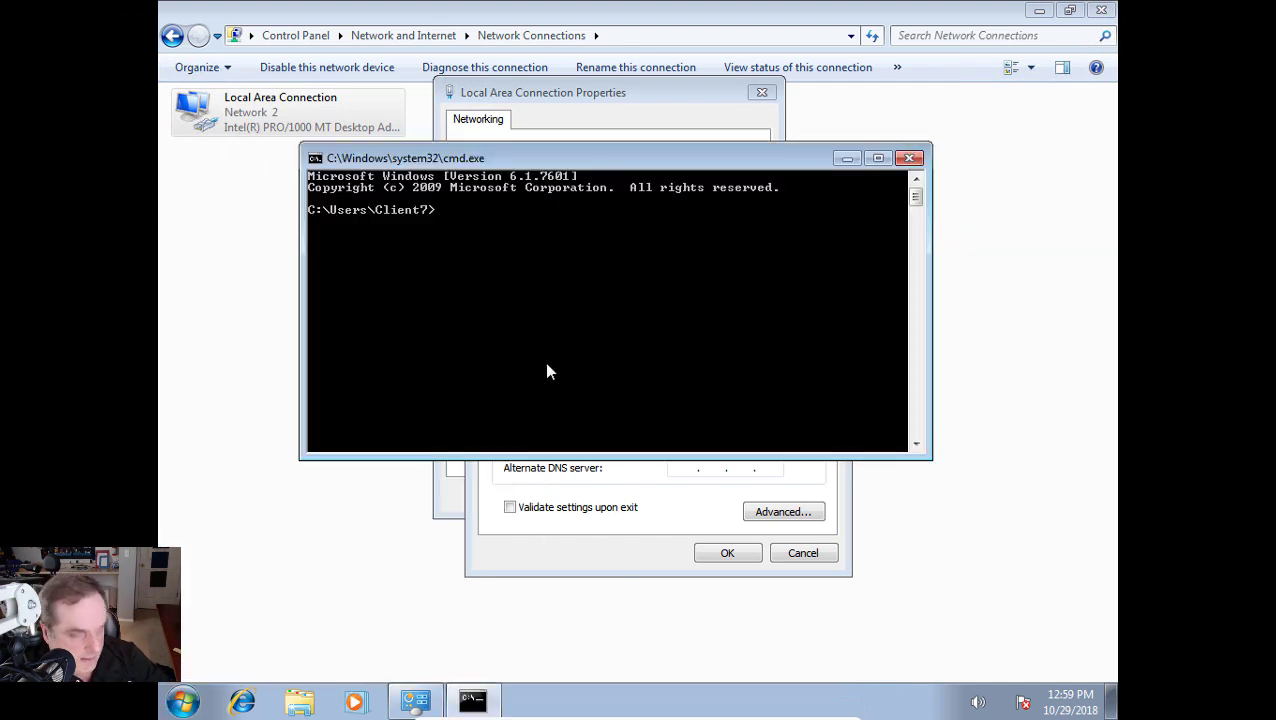
text(ping 192)
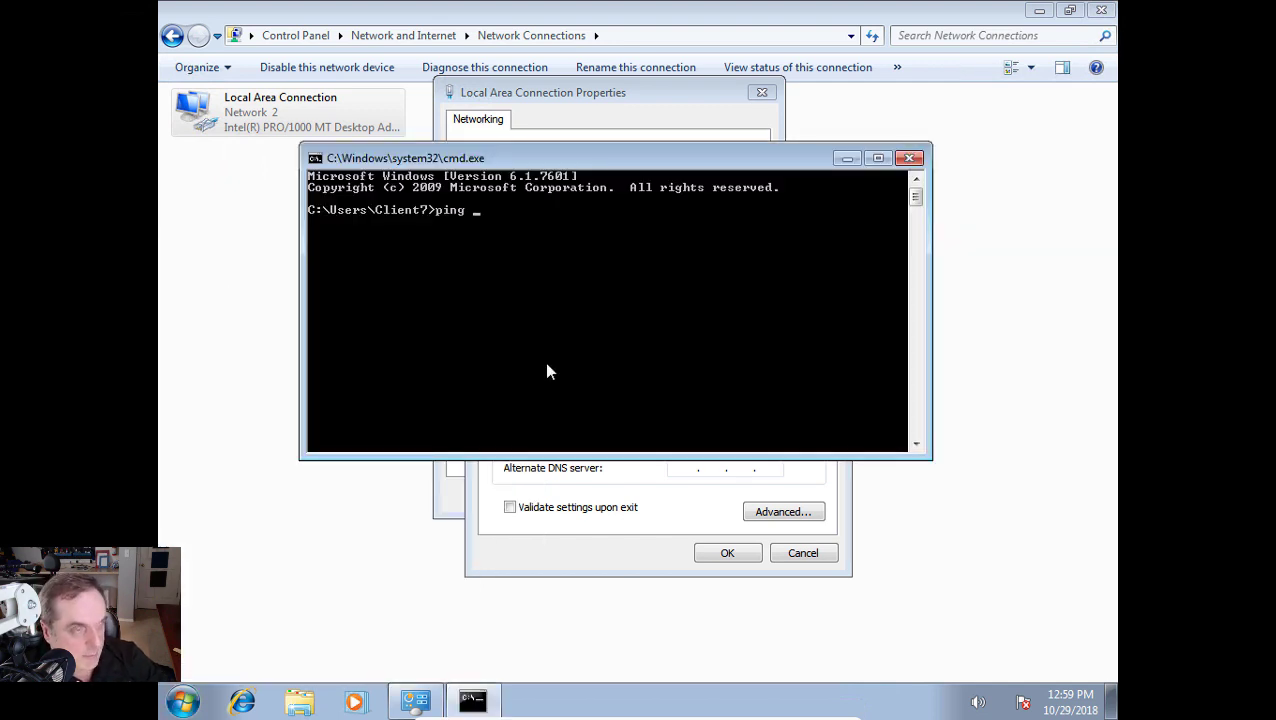
text(.)
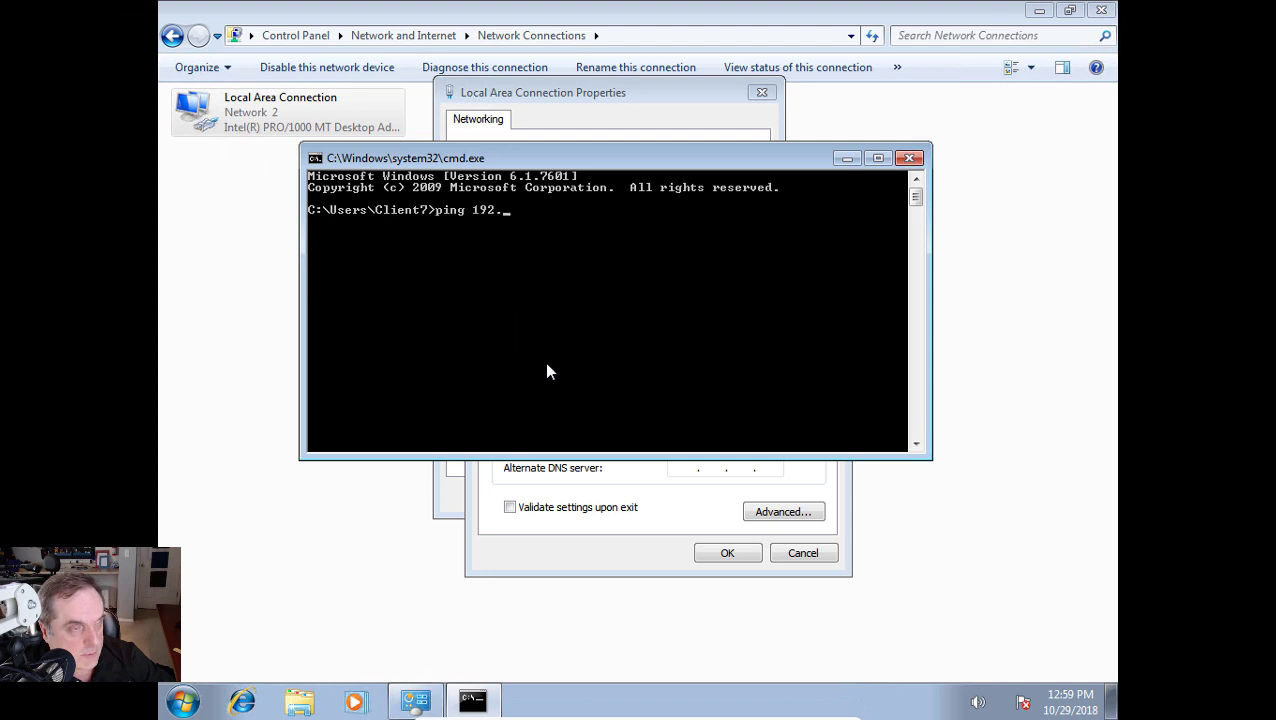
text(168.15.20)
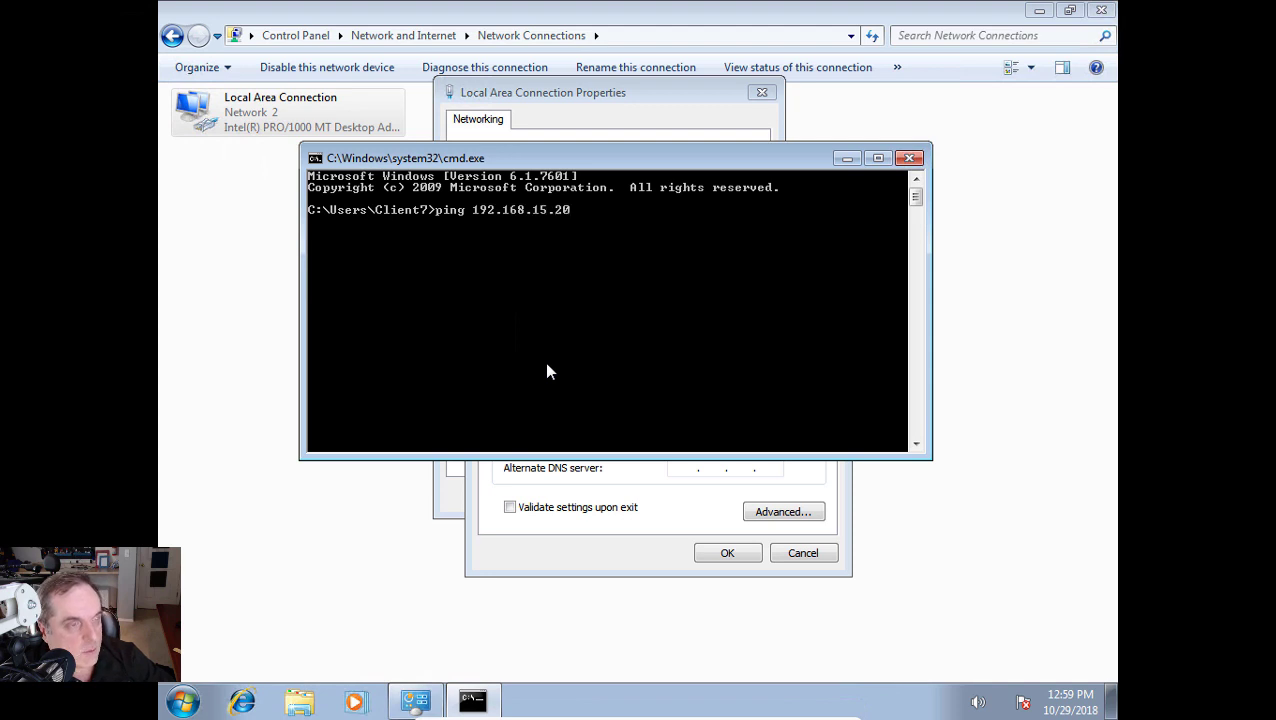
key(Return)
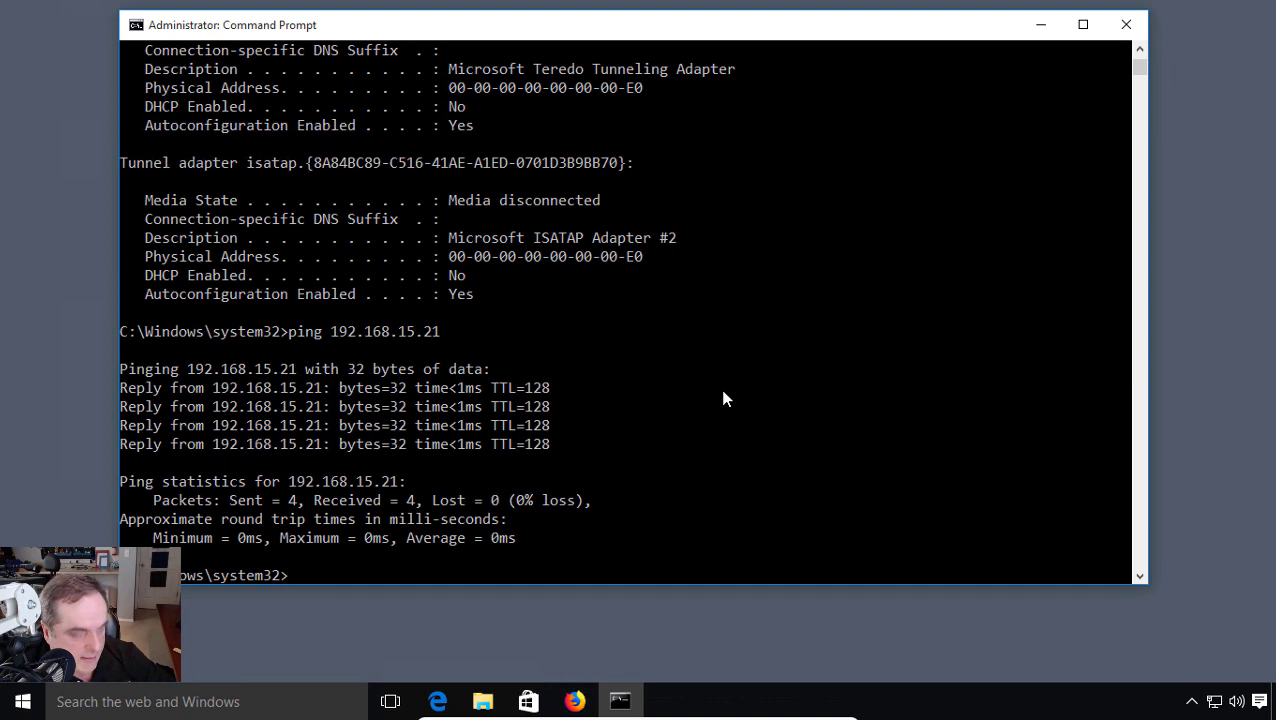
- Switch to the Windows 10 PC's command prompt and ping the internet address 8.8.8.8
text(ping)
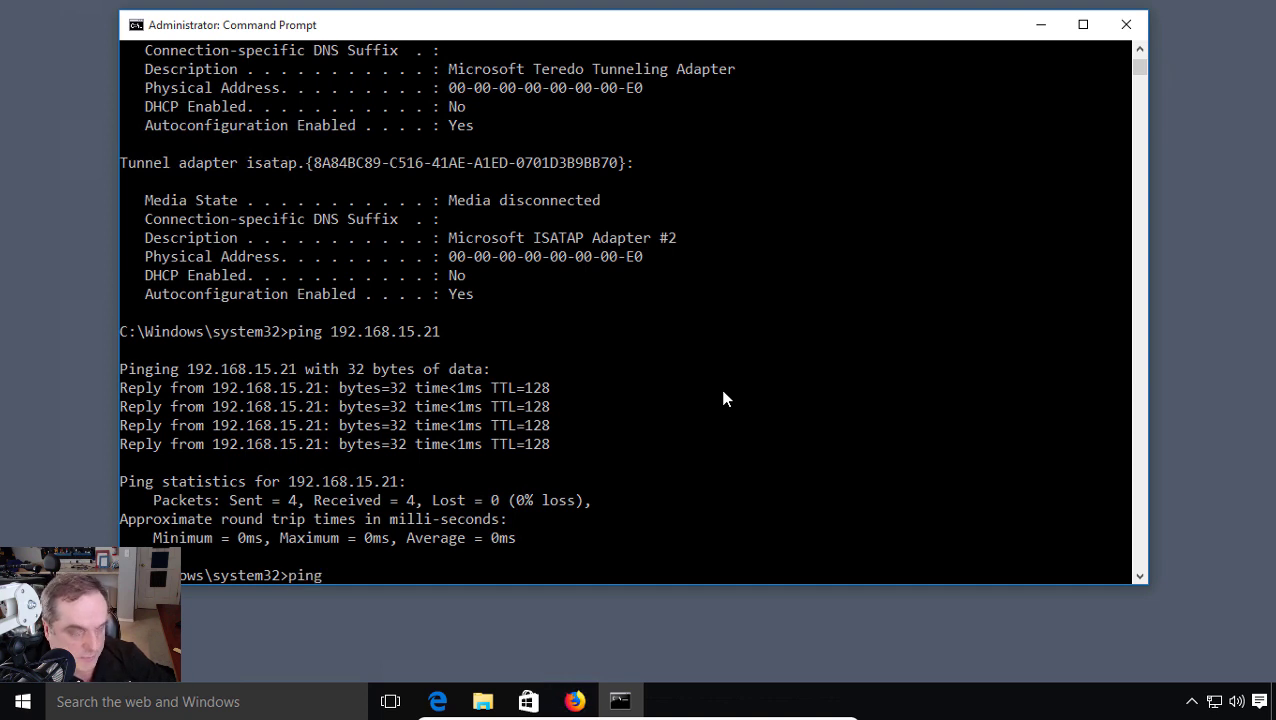
text( 8.8.8.8)
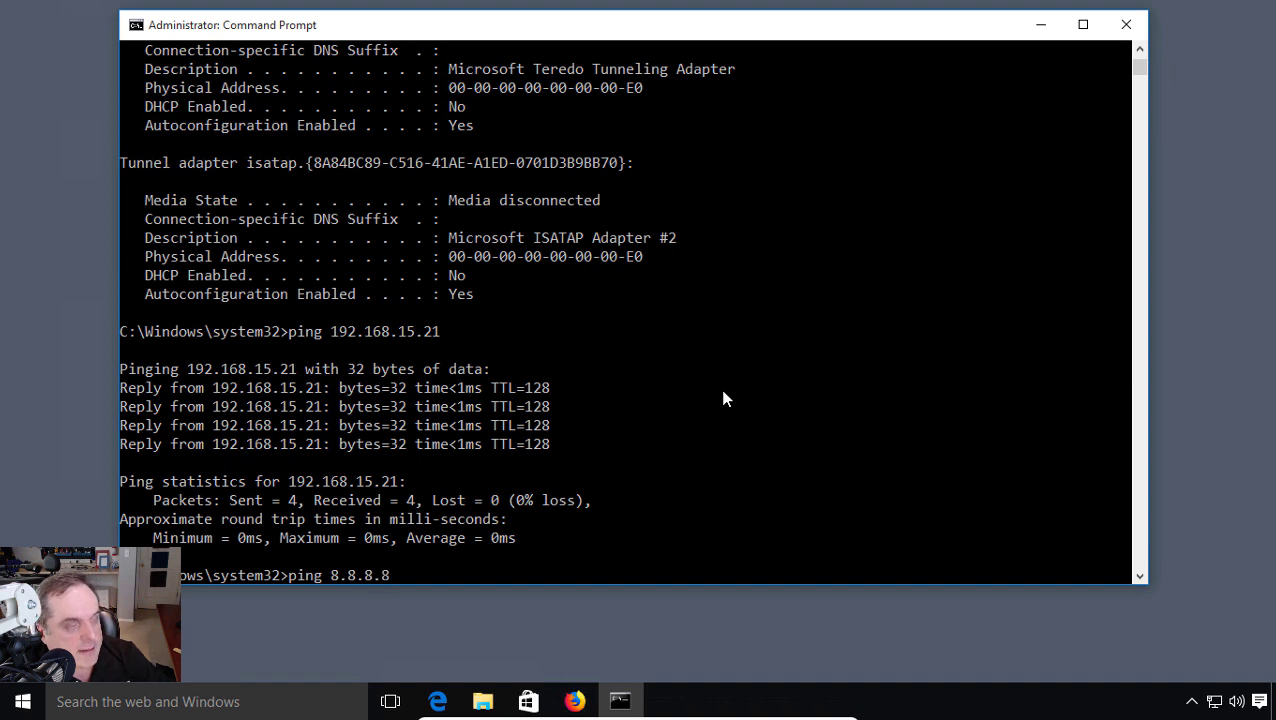
key(Return)
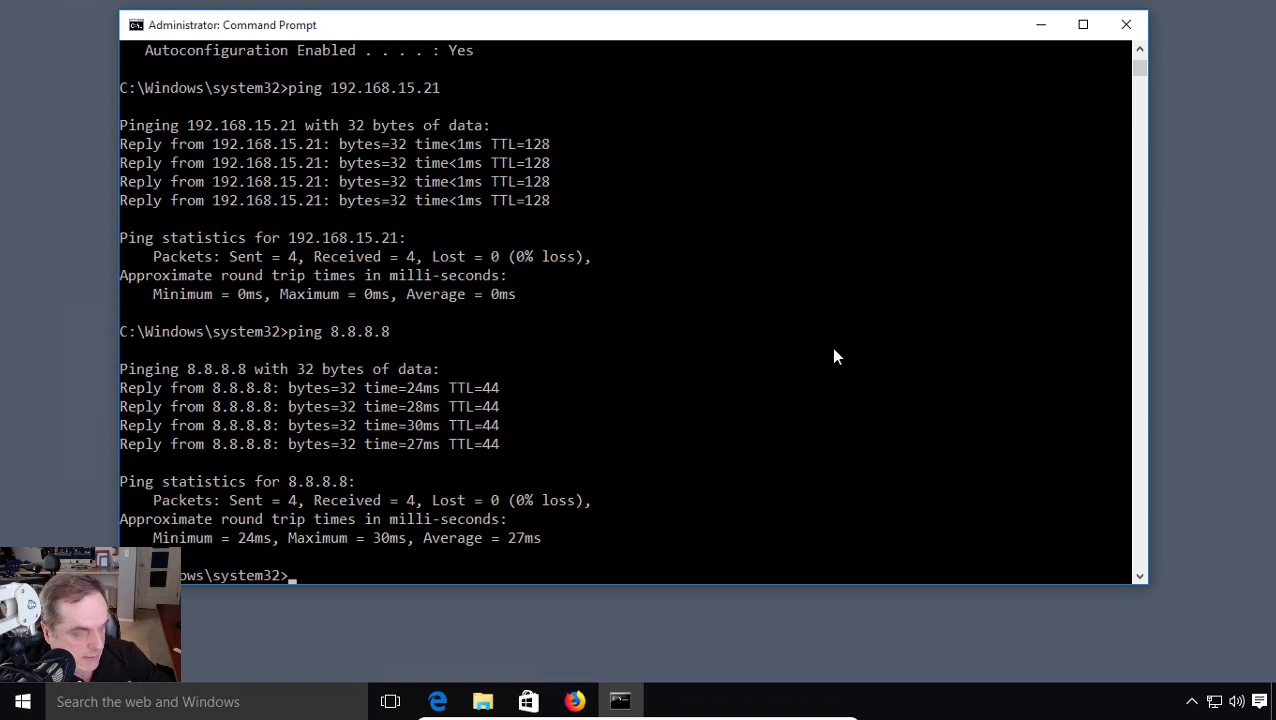
- Trace the route to 8.8.8.8 with tracert -d and highlight intermediate hop addresses in the output
text(tracer)
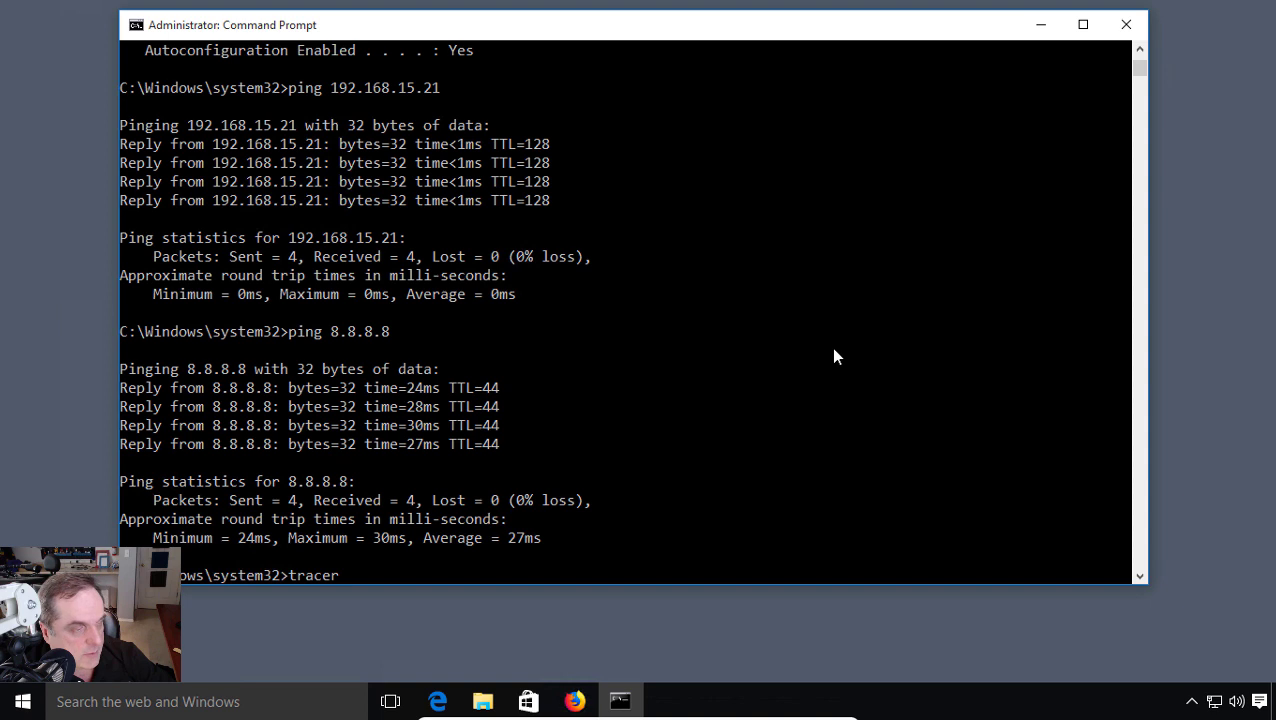
text(t)
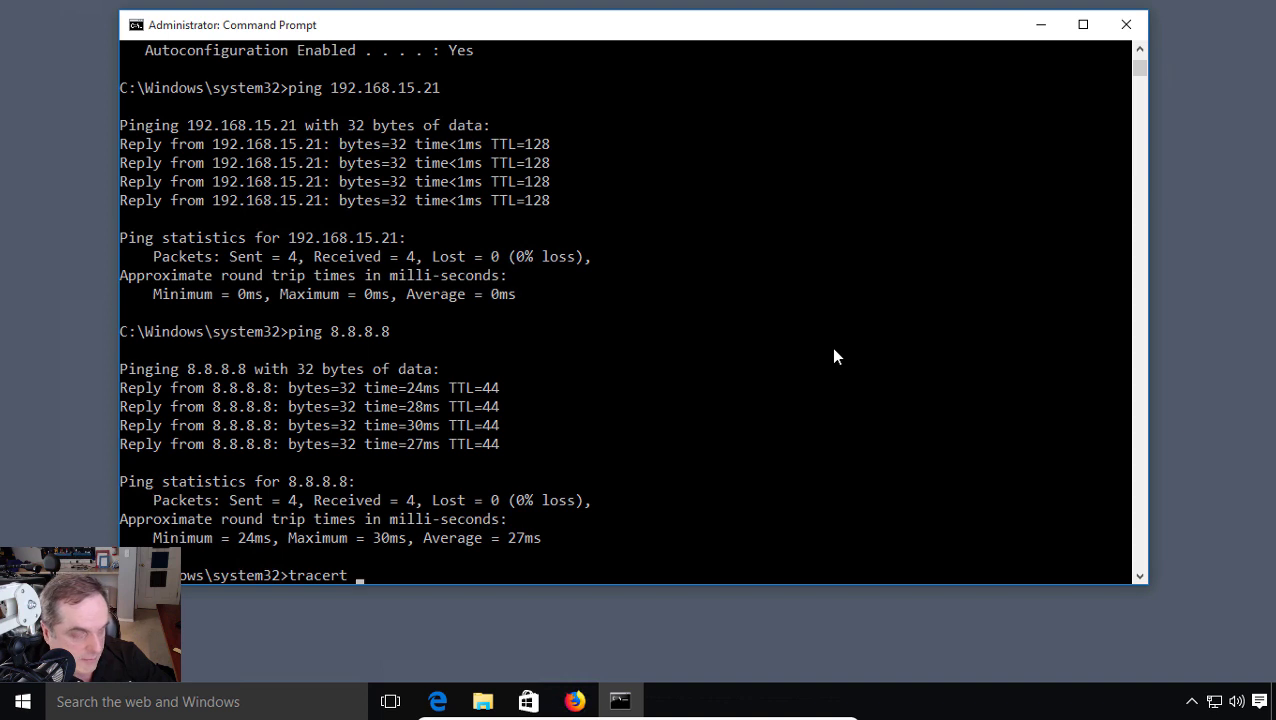
text(-)
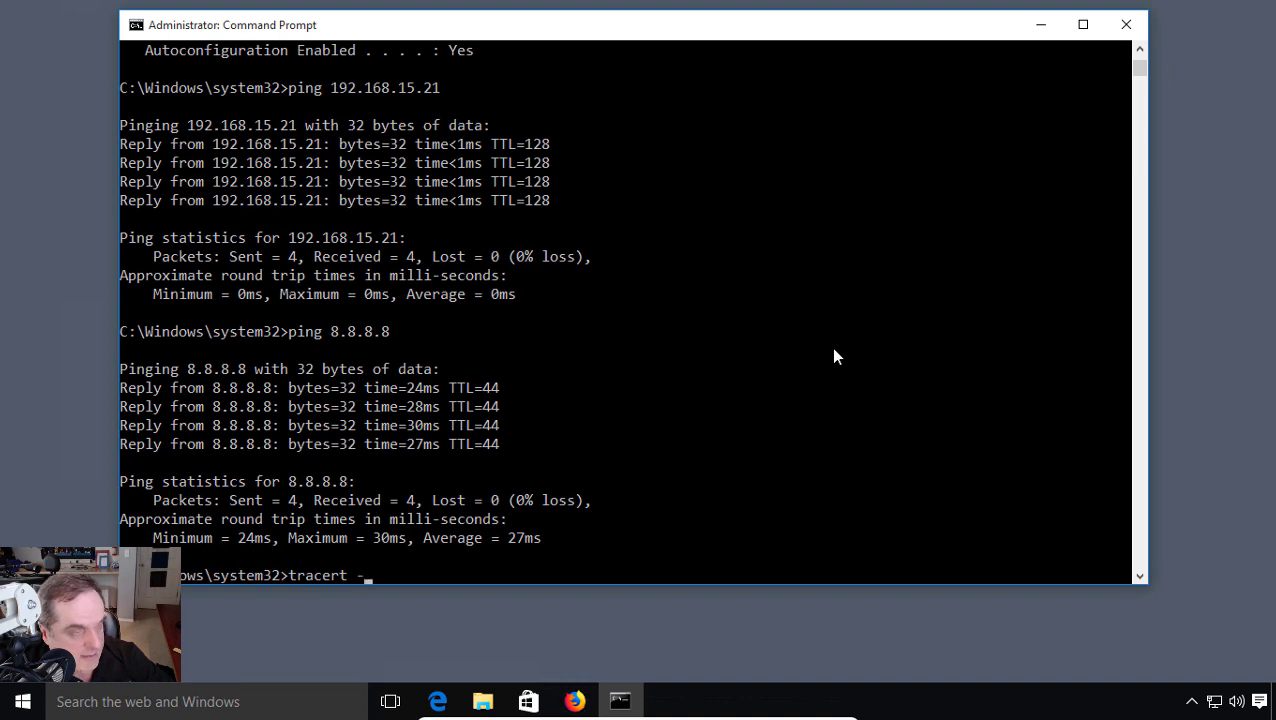
text(d)
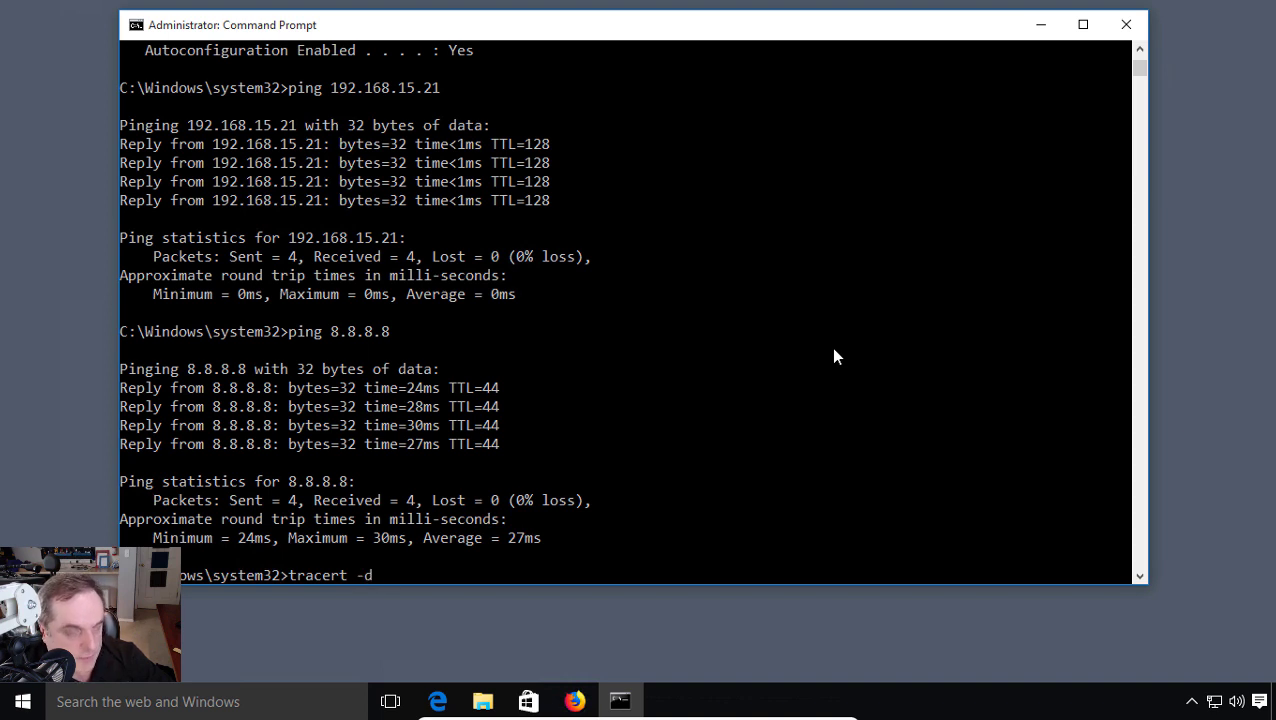
text( 8.8.8.8)
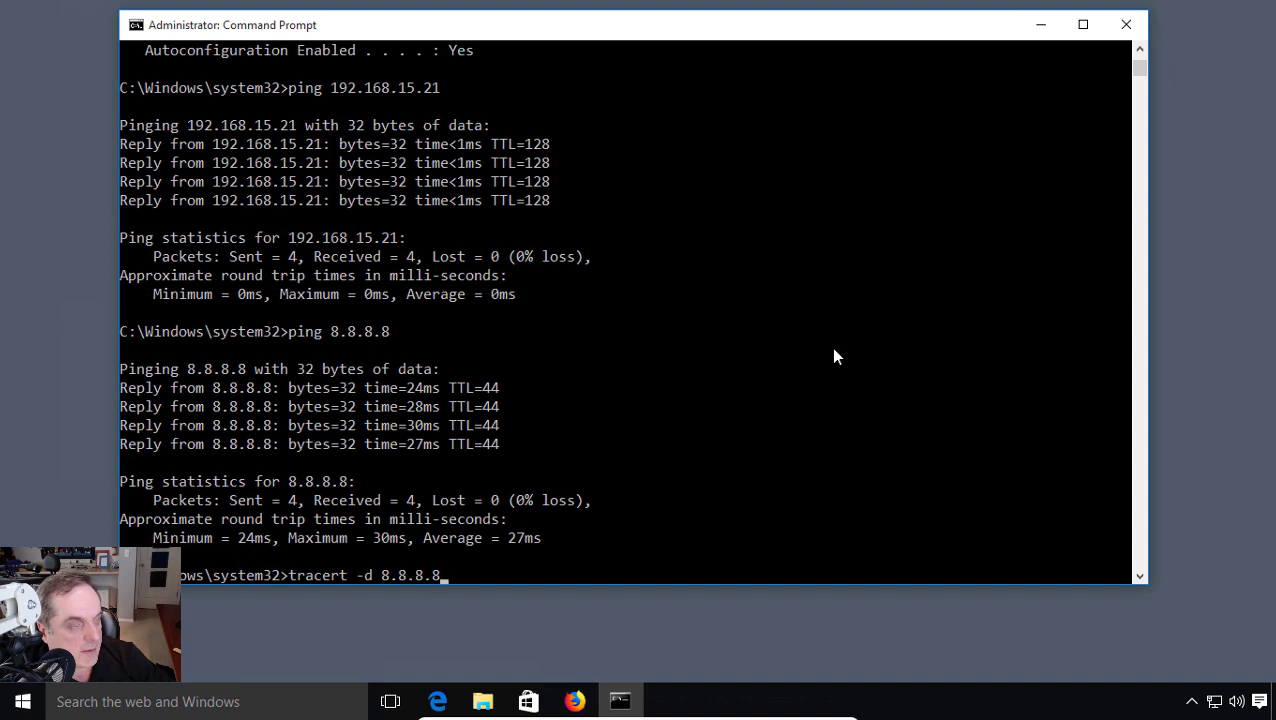
key(Return)
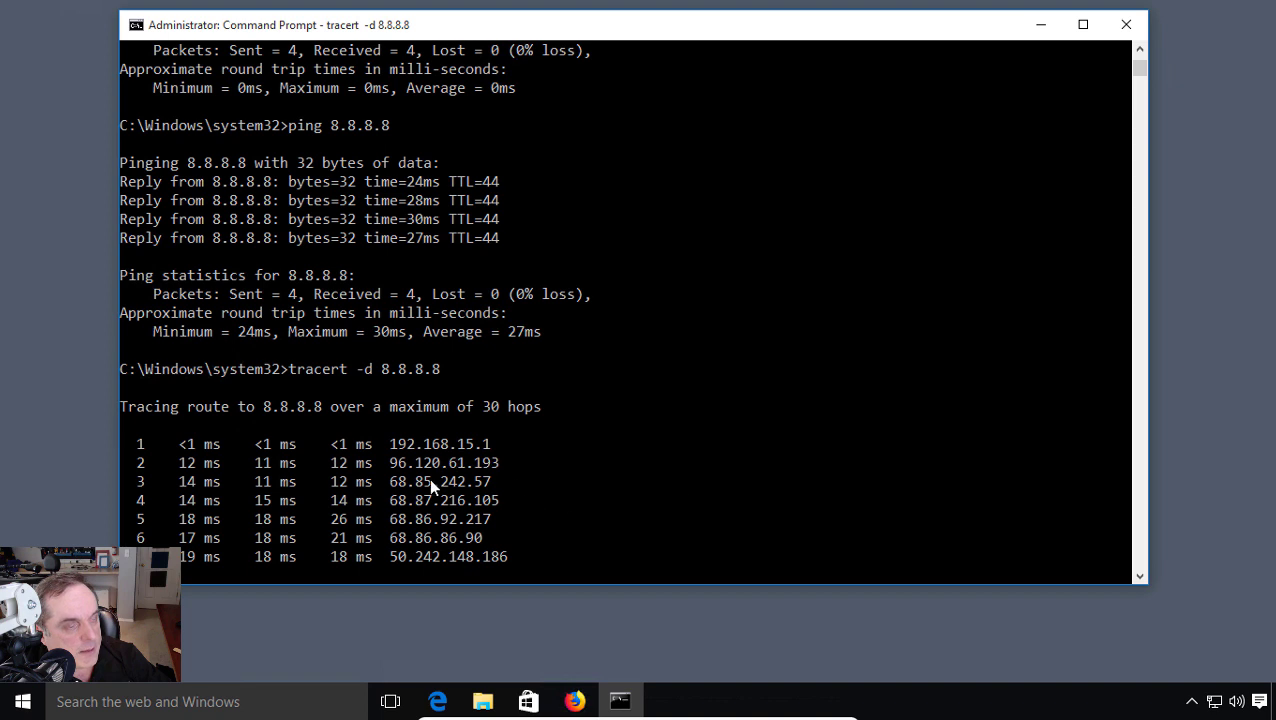
drag(430, 462, 548, 472)
drag(382, 481, 472, 520)
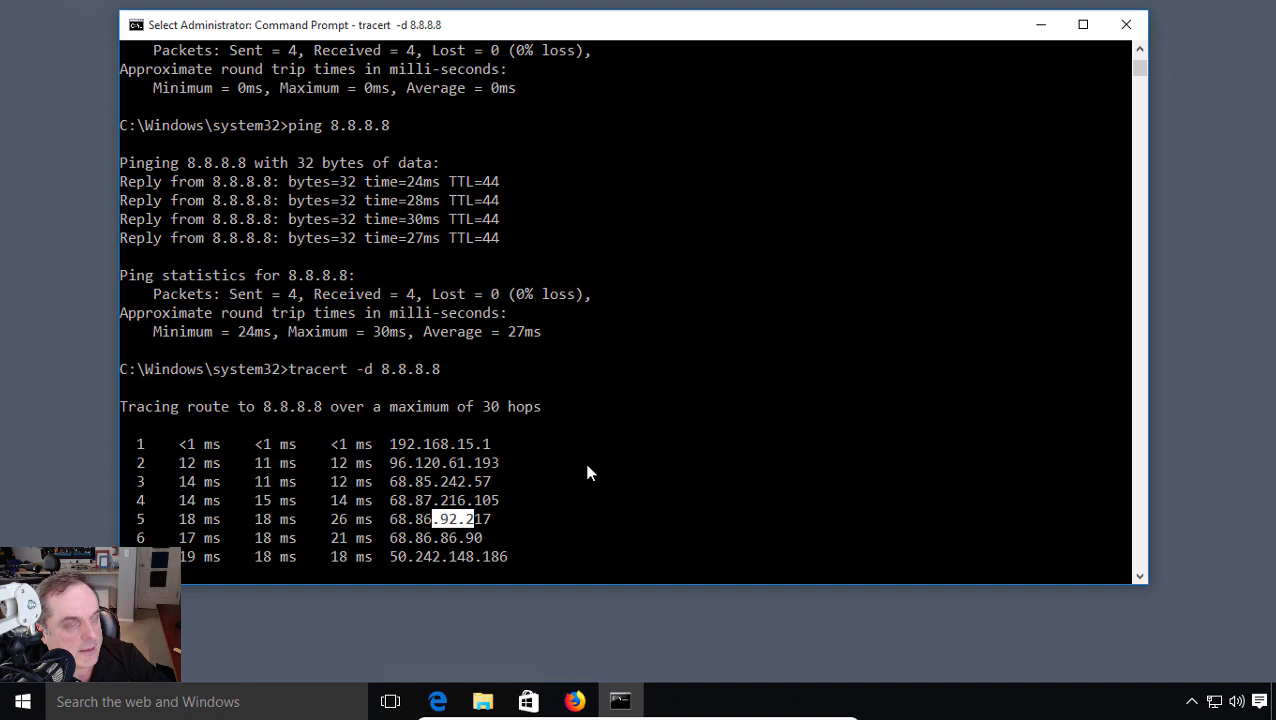
- Close the administrator command prompt, open a standard Command Prompt and move its window toward the middle of the desktop
click(1127, 26)
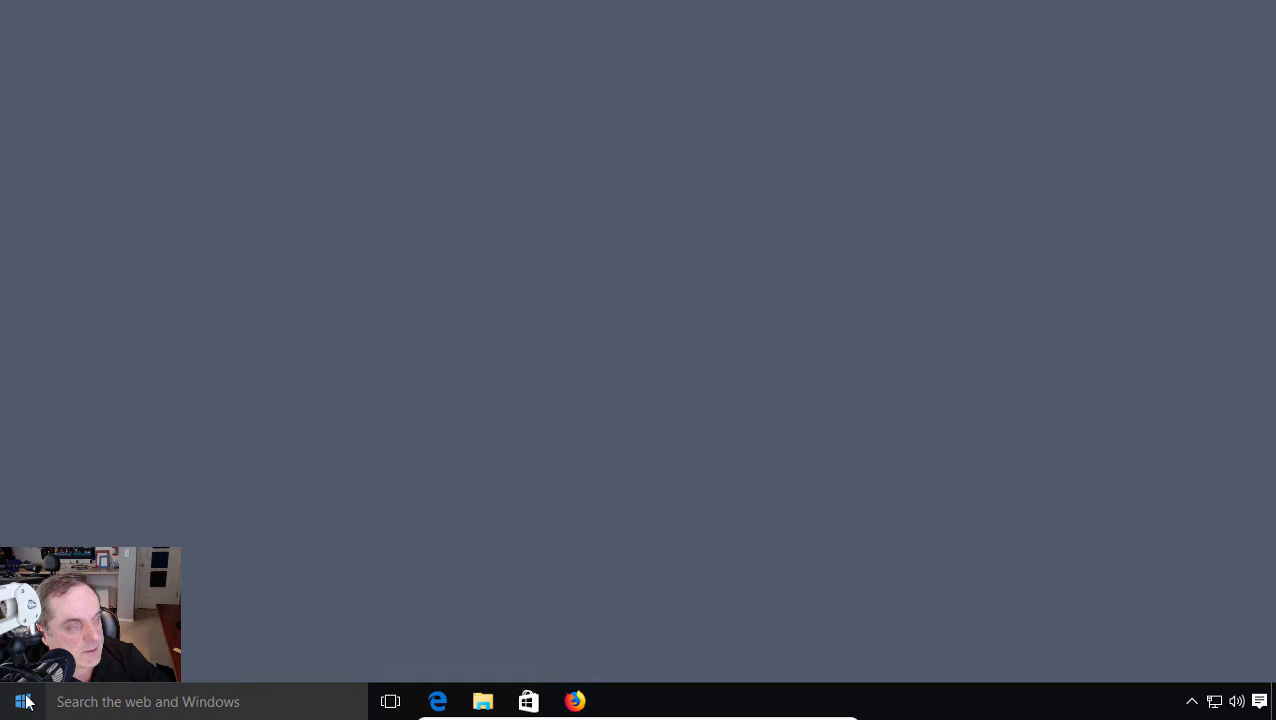
right_click(25, 702)
click(114, 502)
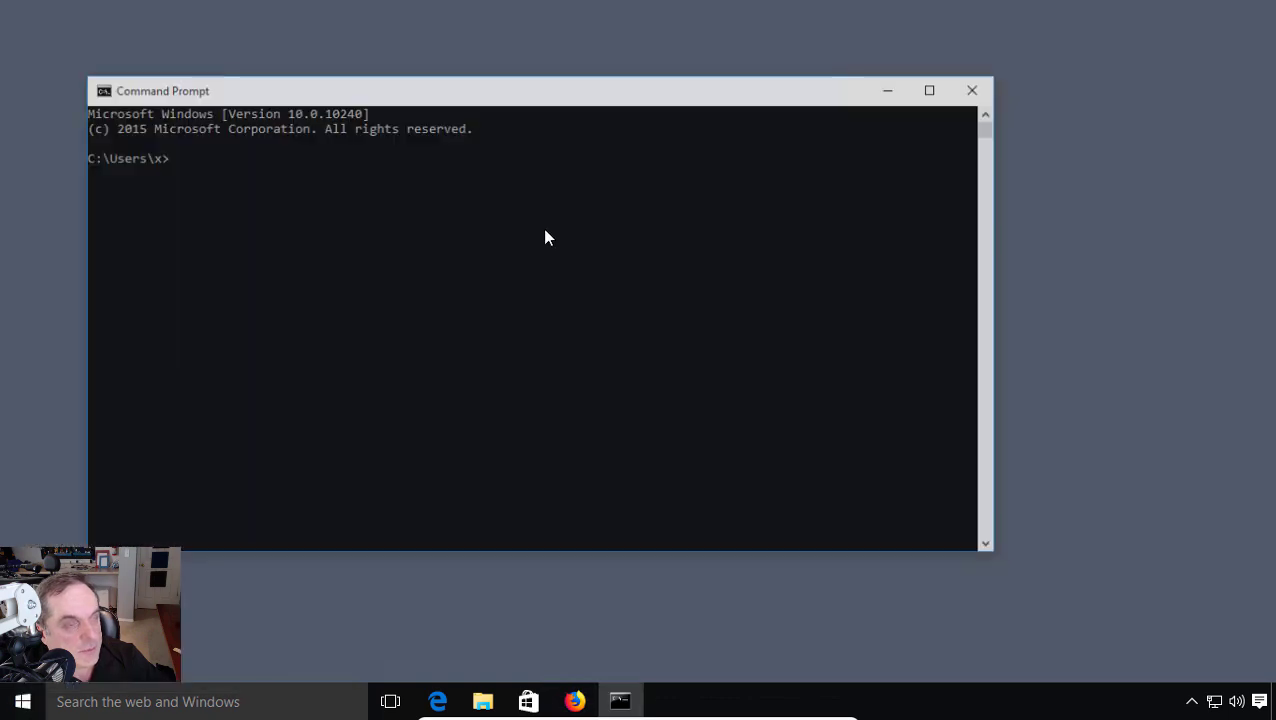
drag(584, 88, 692, 88)
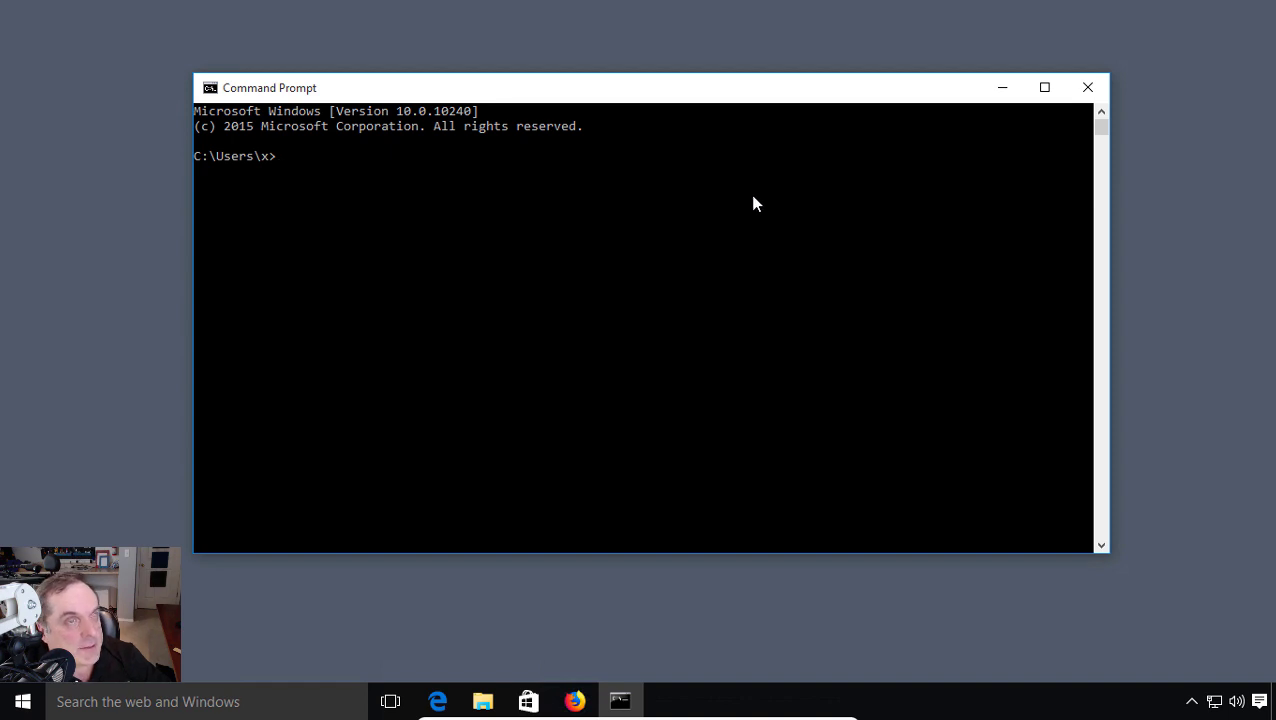
click(699, 261)
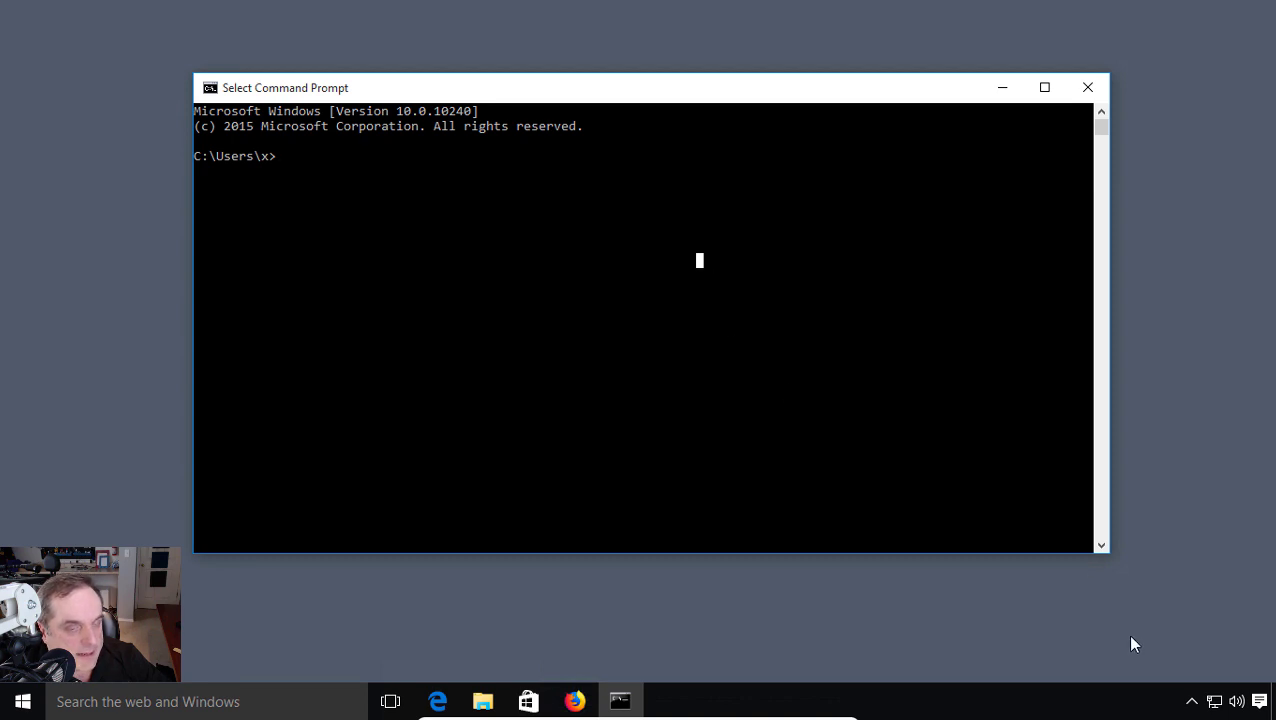
- Open the Ethernet adapter's Internet Protocol Version 4 properties through the Network and Sharing Center's adapter settings
right_click(1212, 699)
click(1140, 683)
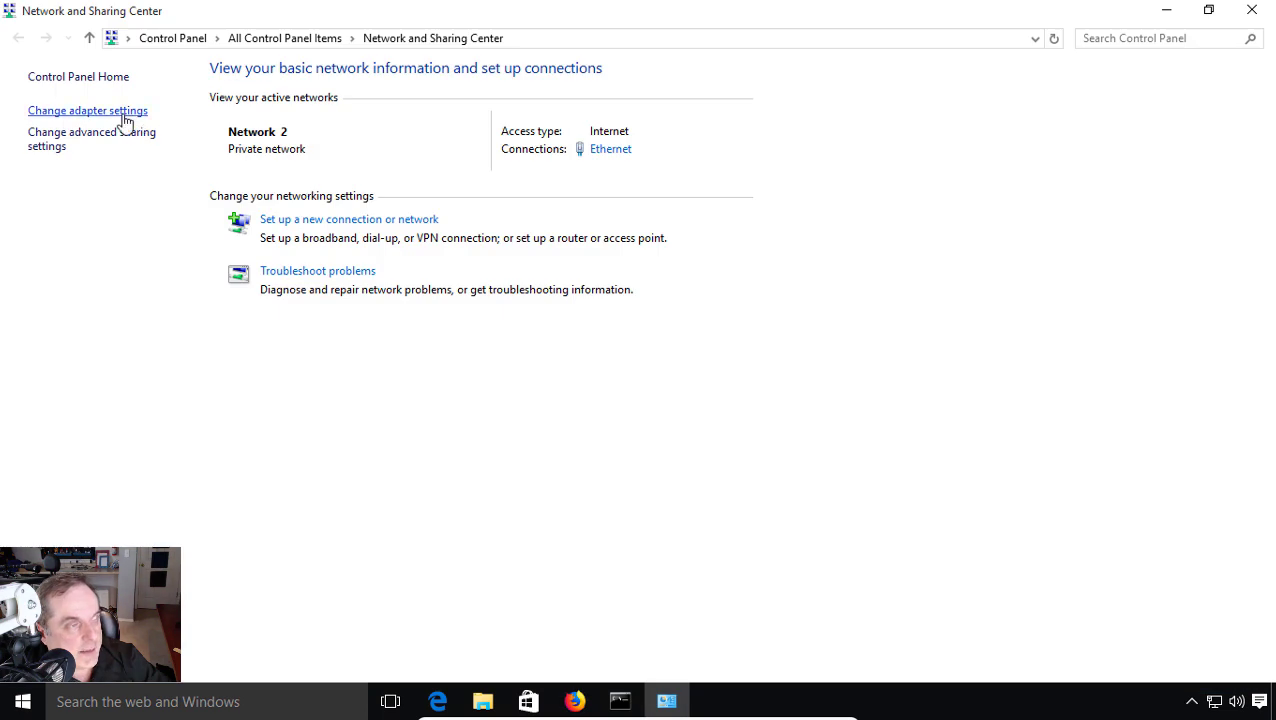
click(123, 115)
click(163, 116)
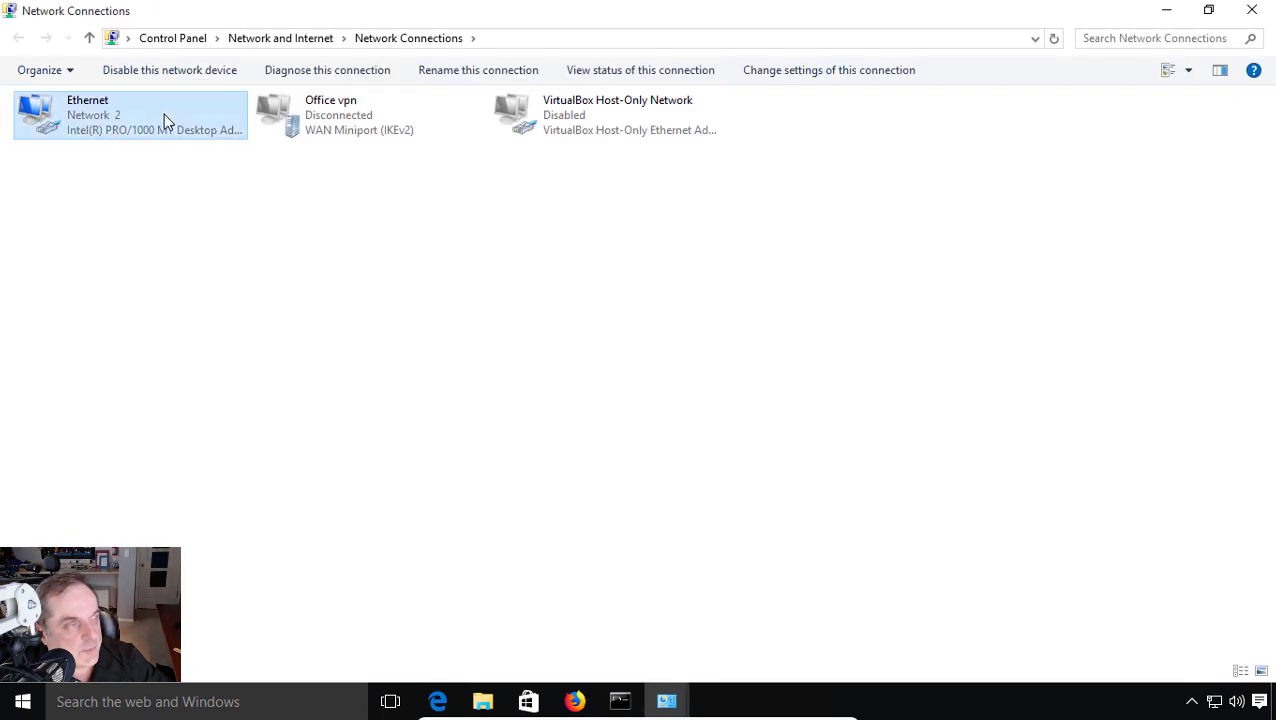
right_click(163, 116)
click(277, 294)
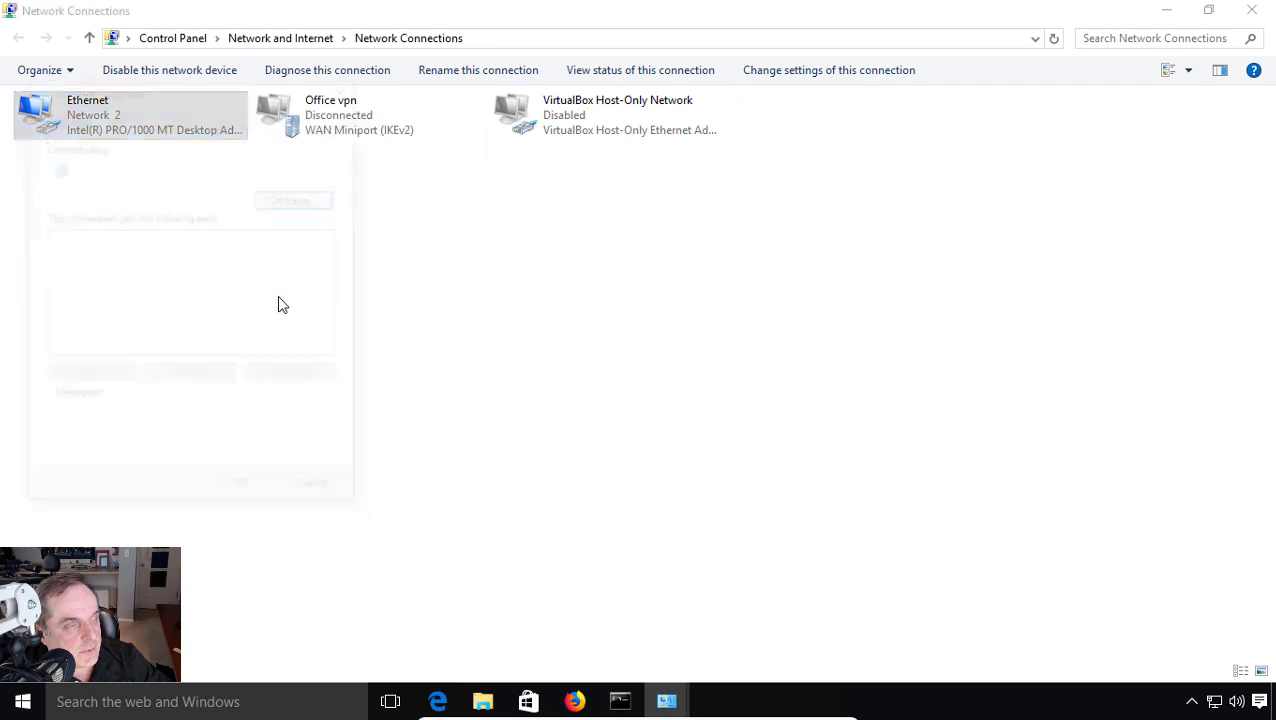
drag(268, 90, 718, 92)
double_click(652, 306)
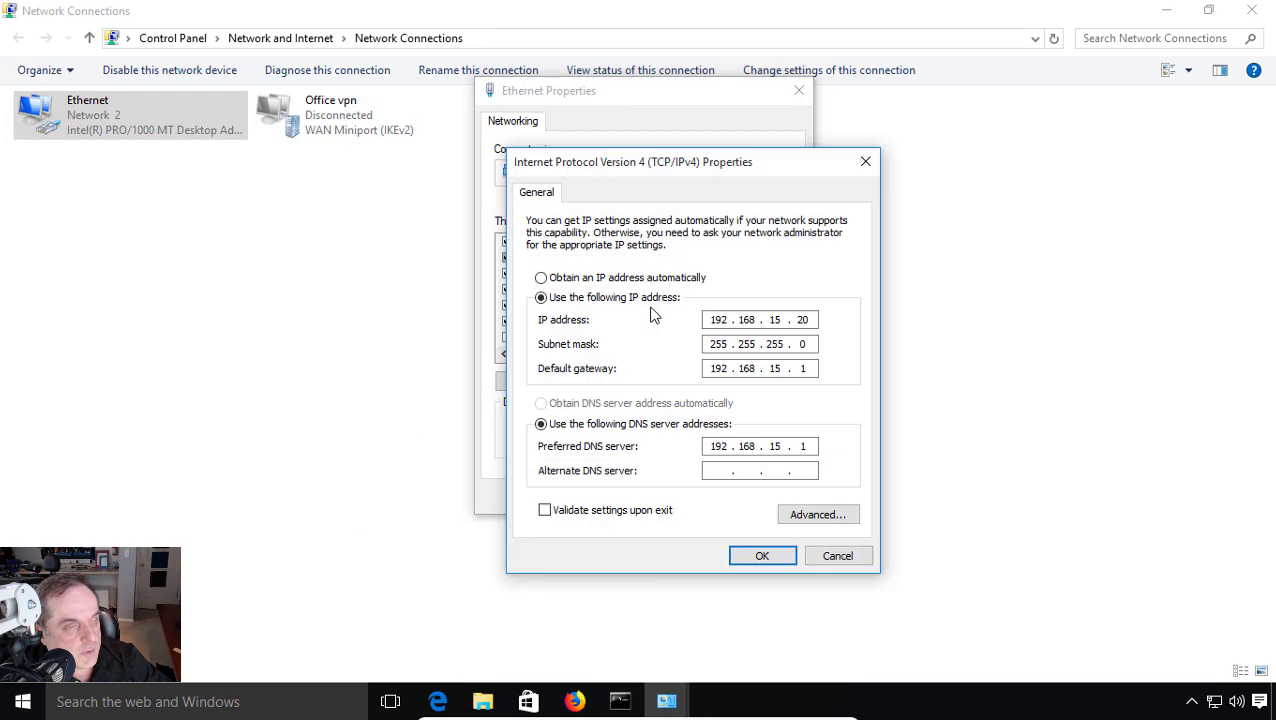
- Set the Ethernet adapter to obtain its IP address and DNS server address automatically, apply the settings and close the network windows
click(646, 280)
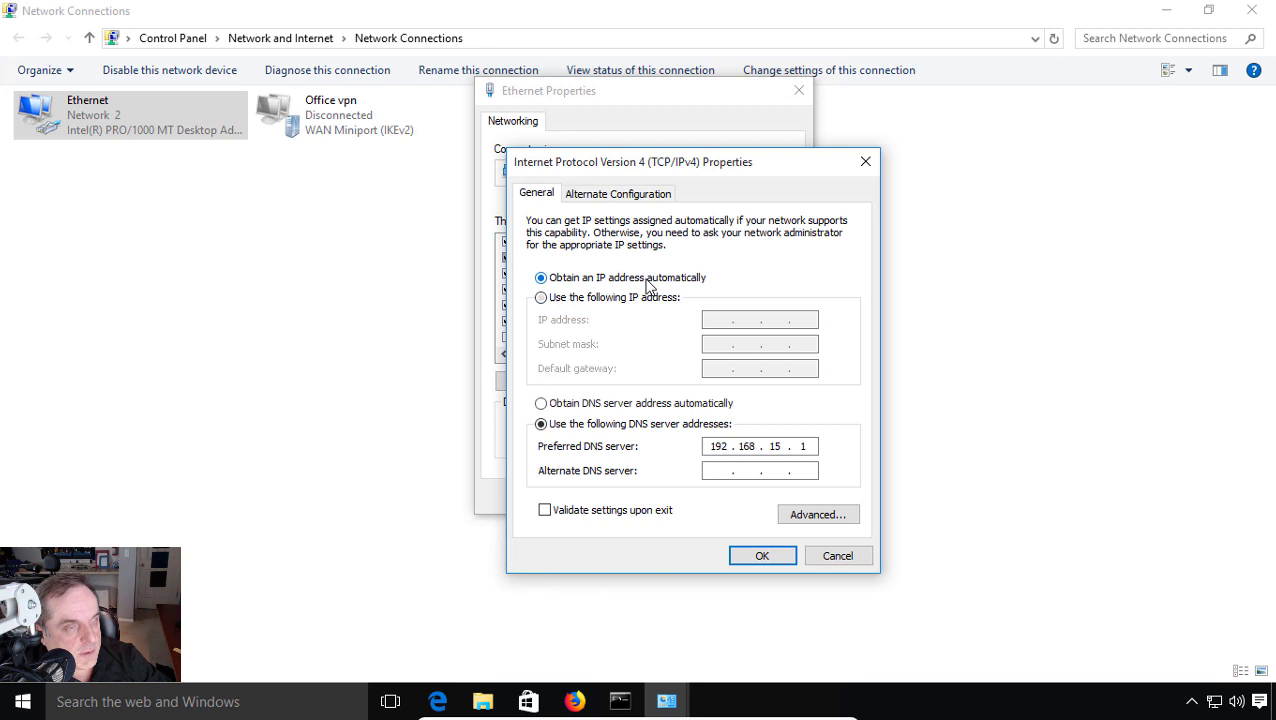
click(656, 405)
click(757, 555)
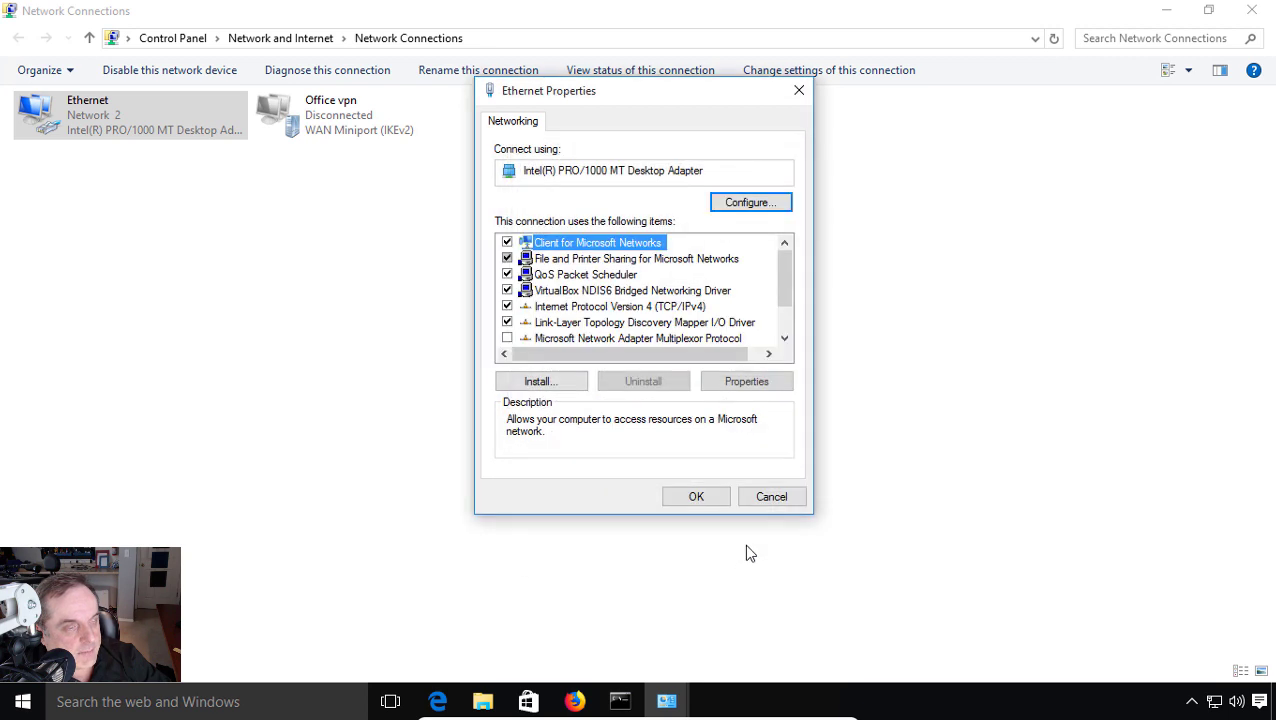
click(697, 497)
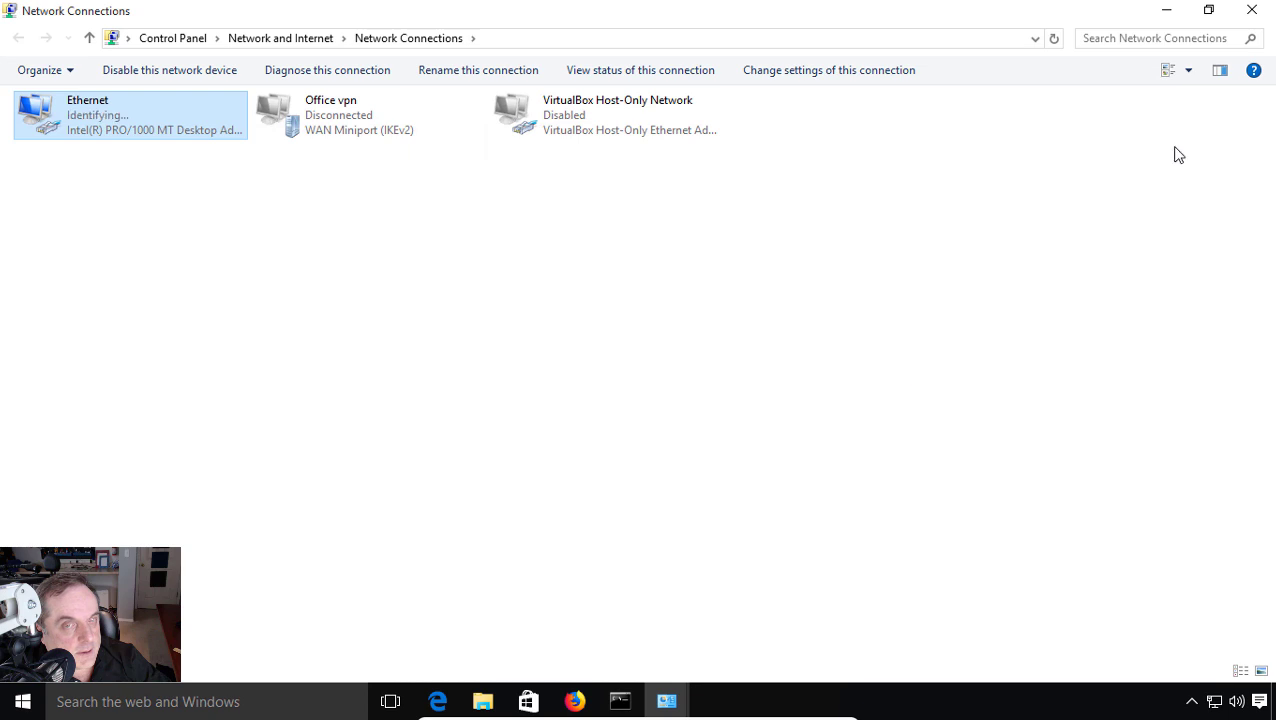
click(1254, 14)
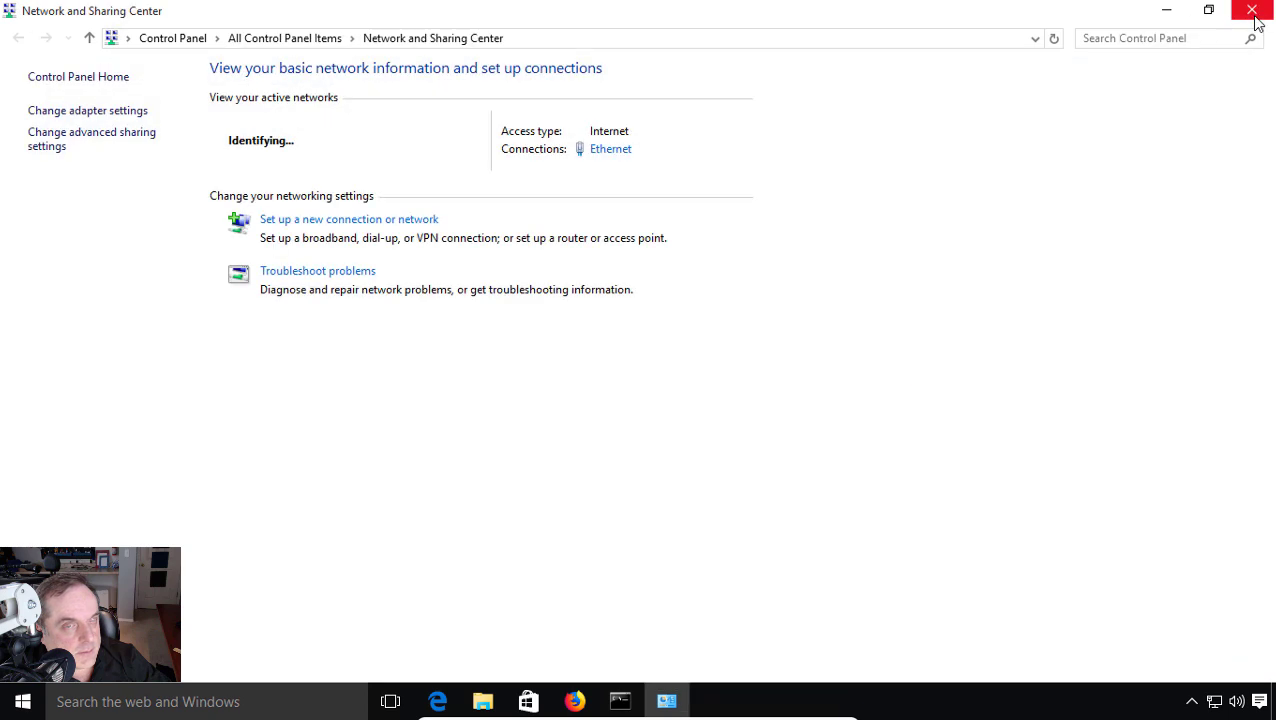
click(1255, 15)
- Run ipconfig in the command prompt and highlight the Ethernet adapter's IPv4 address
click(430, 366)
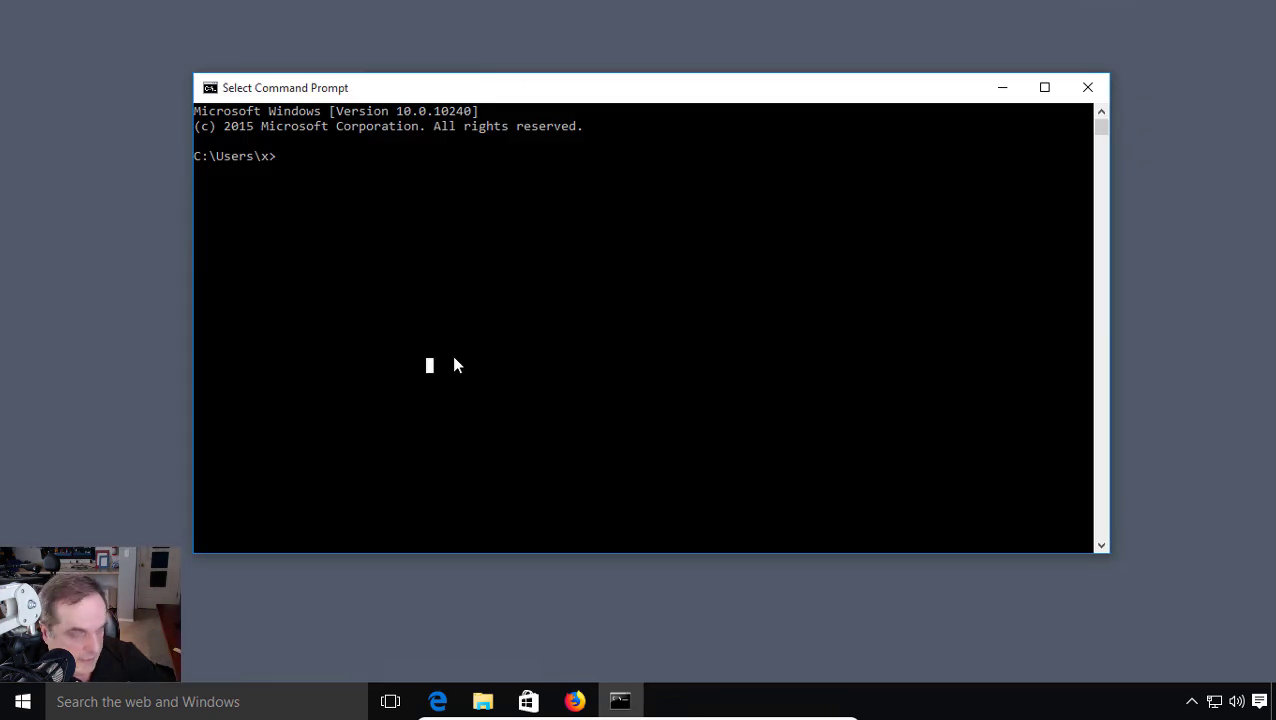
text(ipconff)
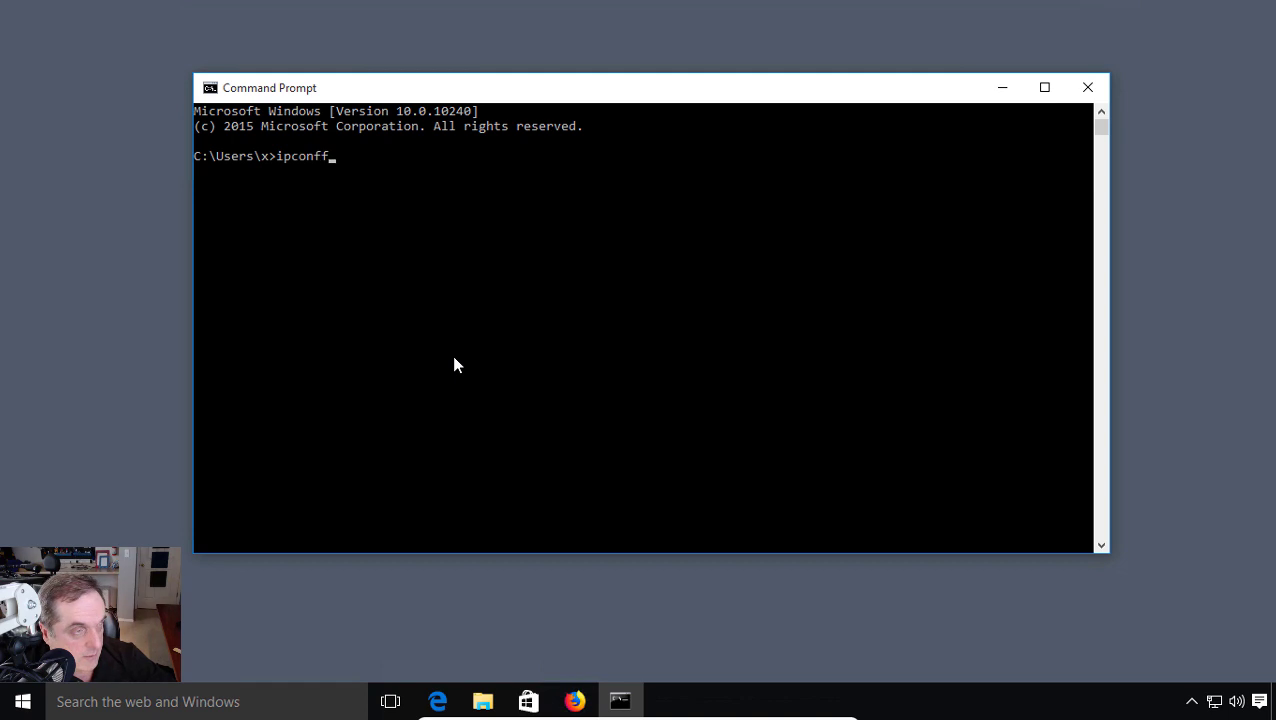
key(BackSpace)
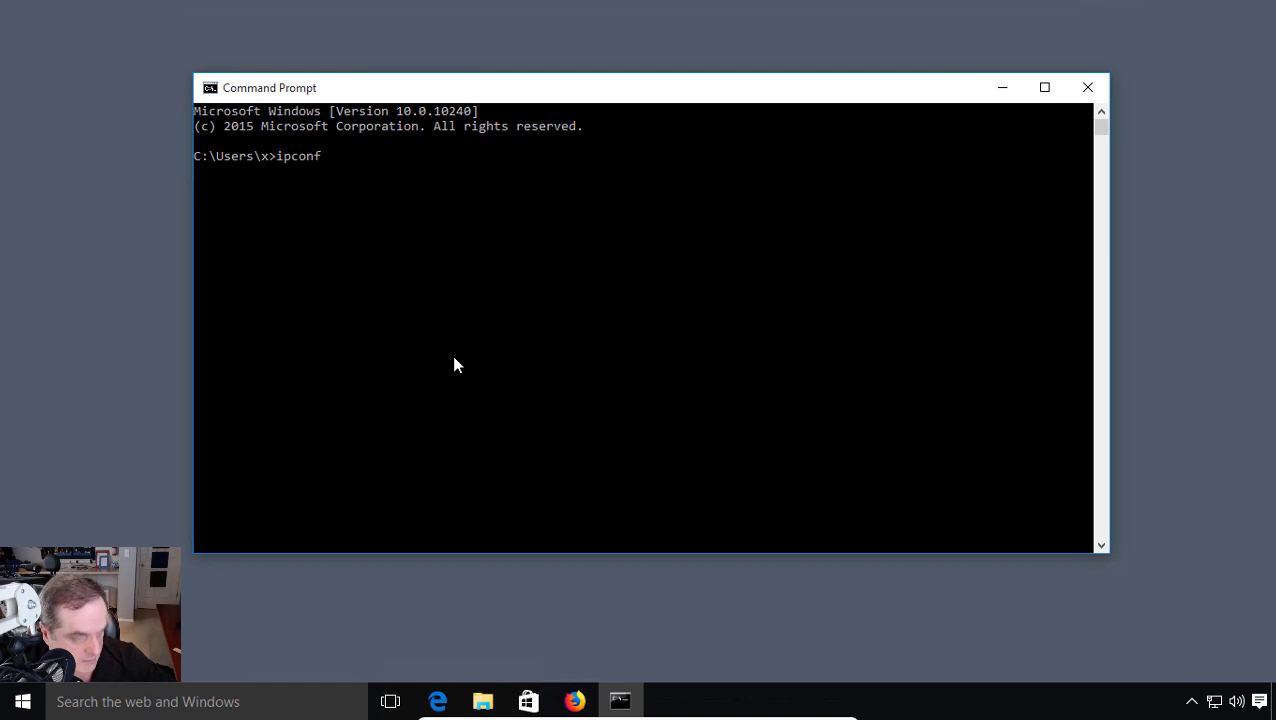
text(ig)
key(Return)
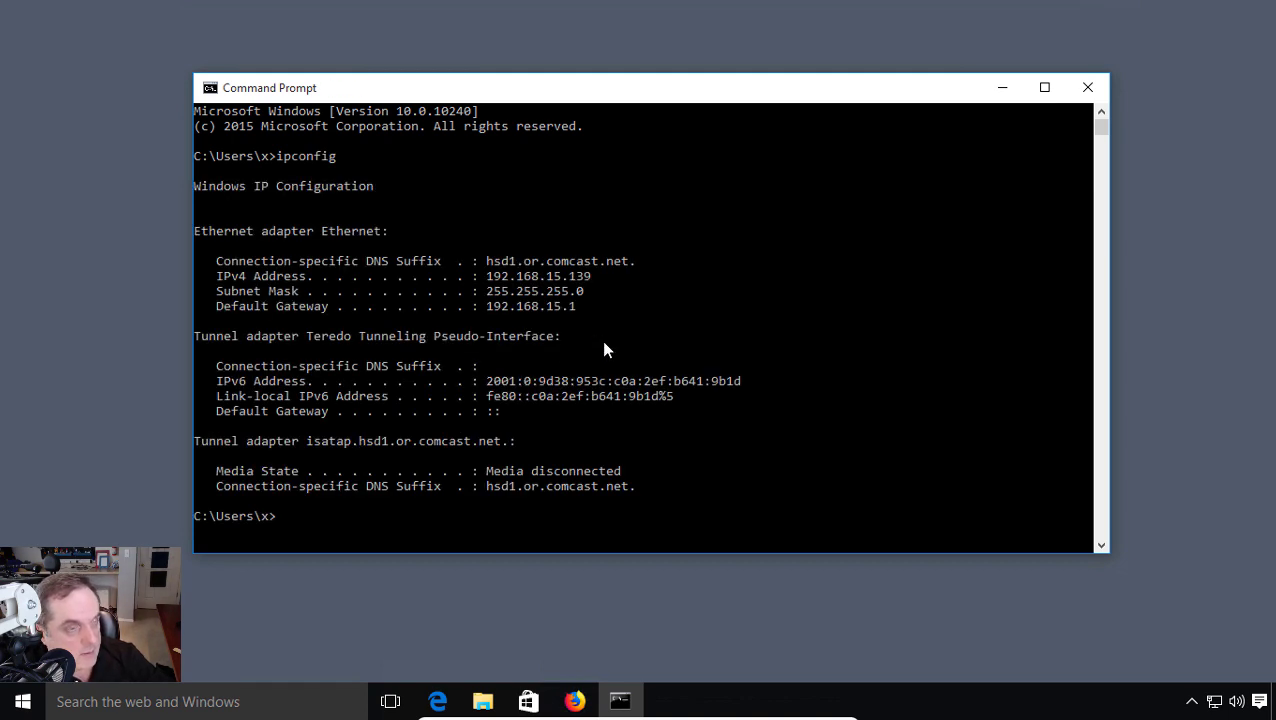
click(603, 342)
scroll(603, 343, down, 1)
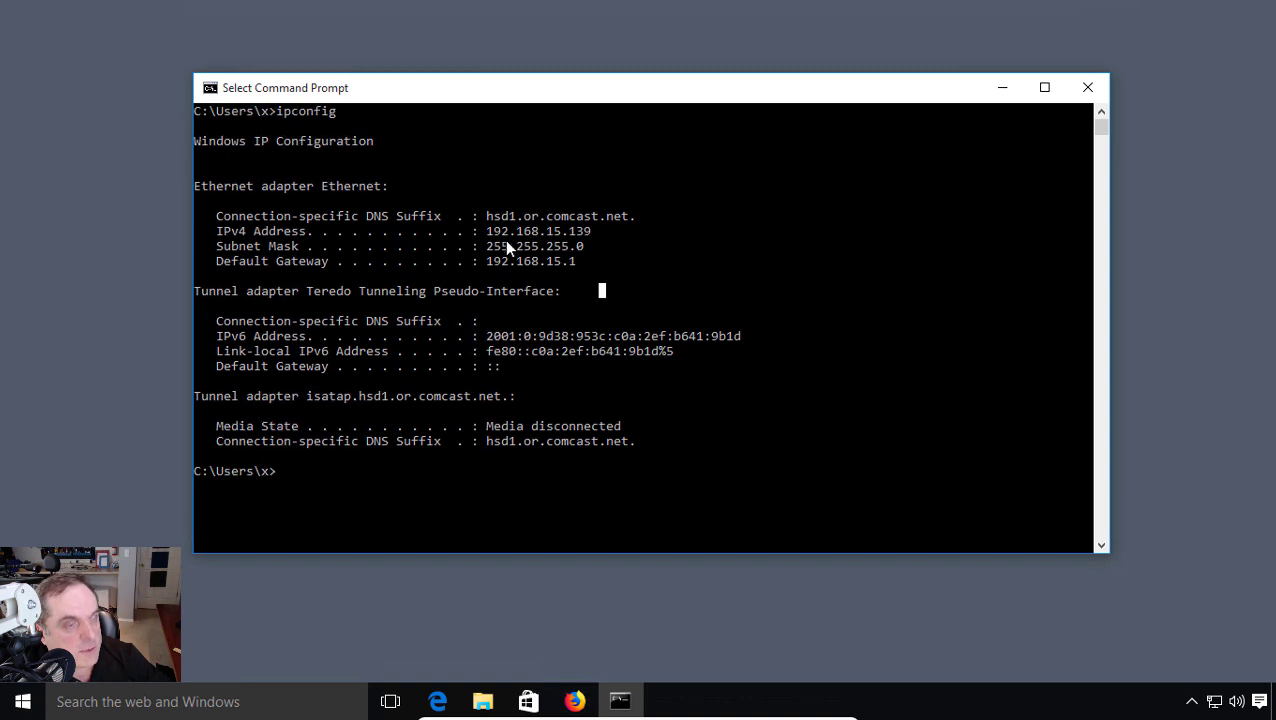
drag(487, 233, 613, 234)
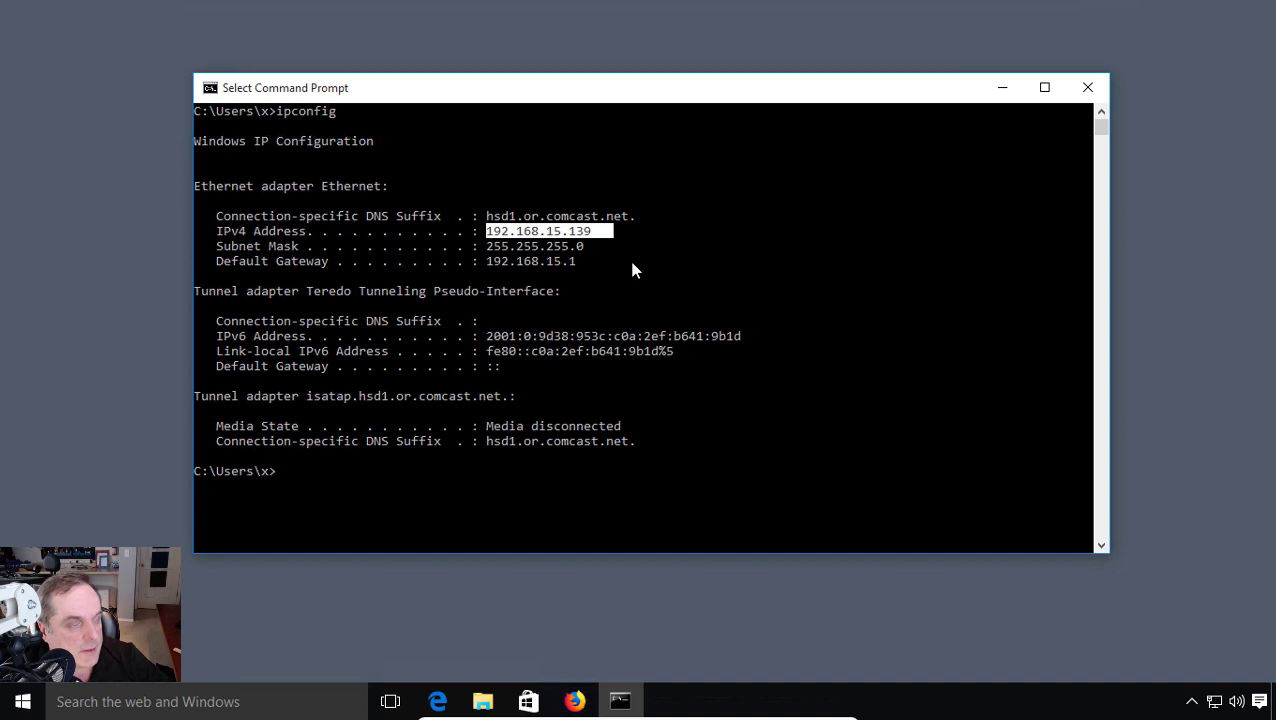
- Run ipconfig /all, highlight the Ethernet adapter's DHCP Server entry and clear the highlight
key(Up)
text(/)
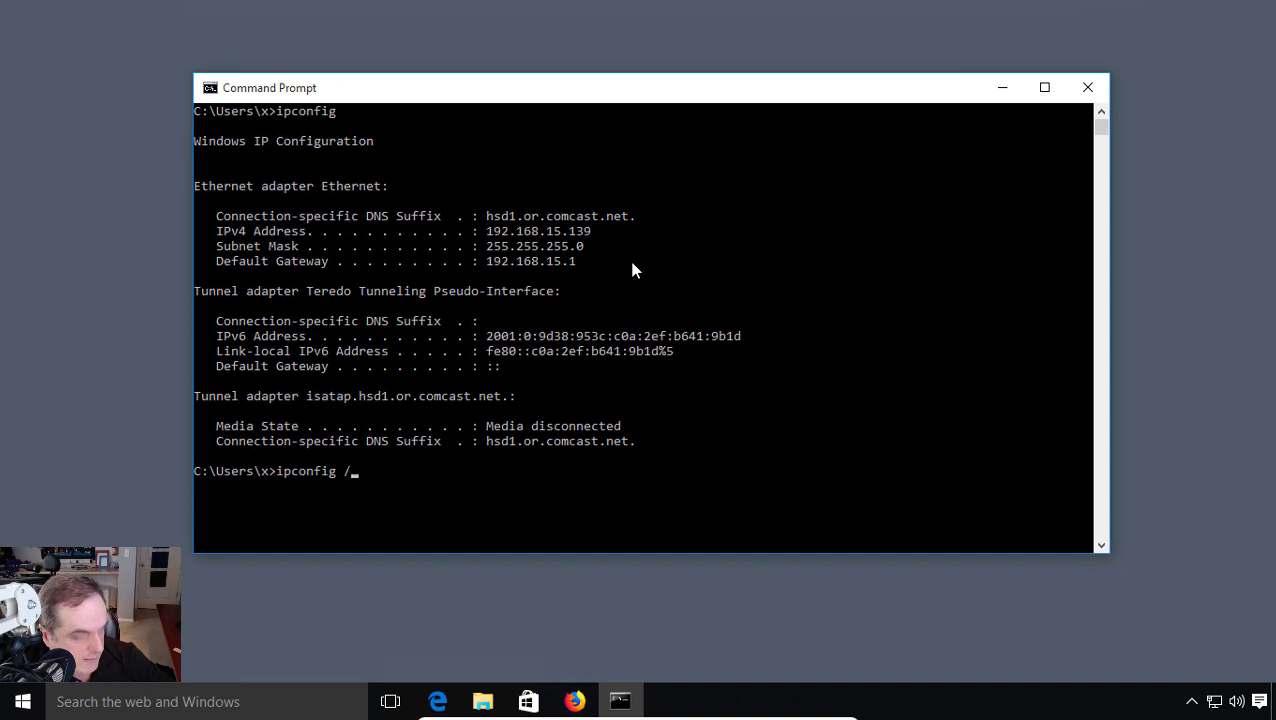
text(all)
key(Return)
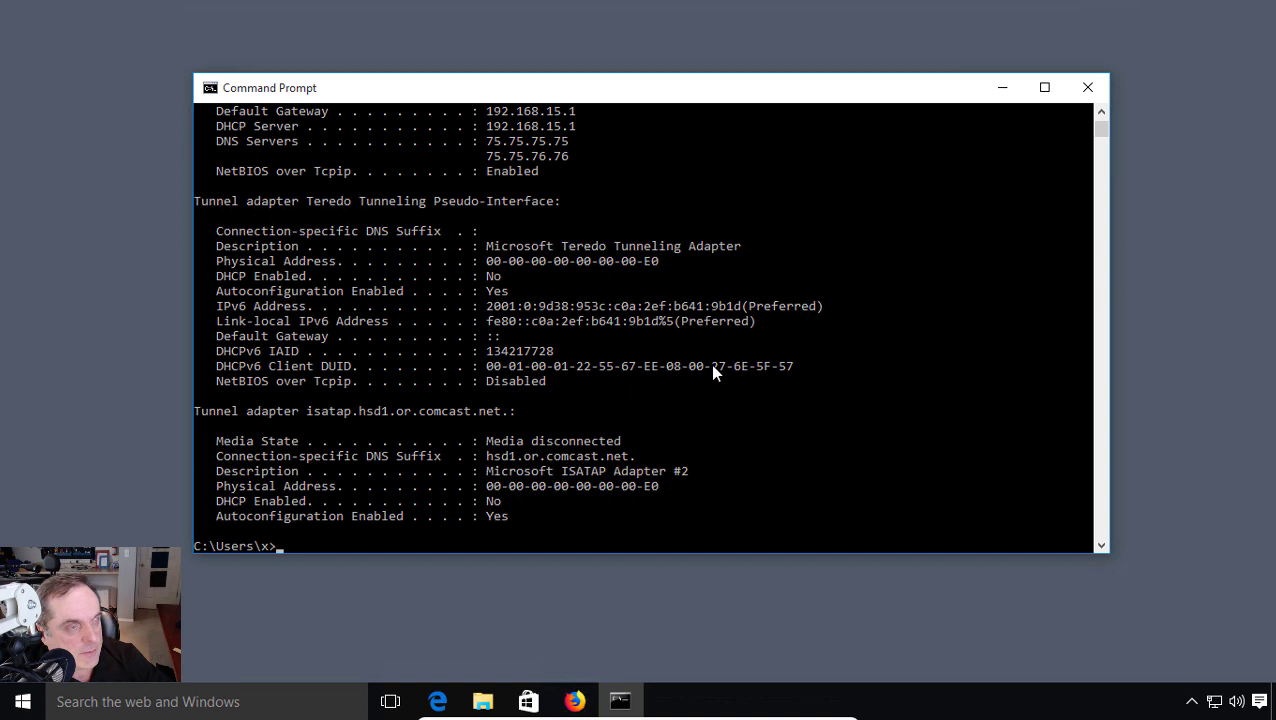
scroll(712, 366, up, 3)
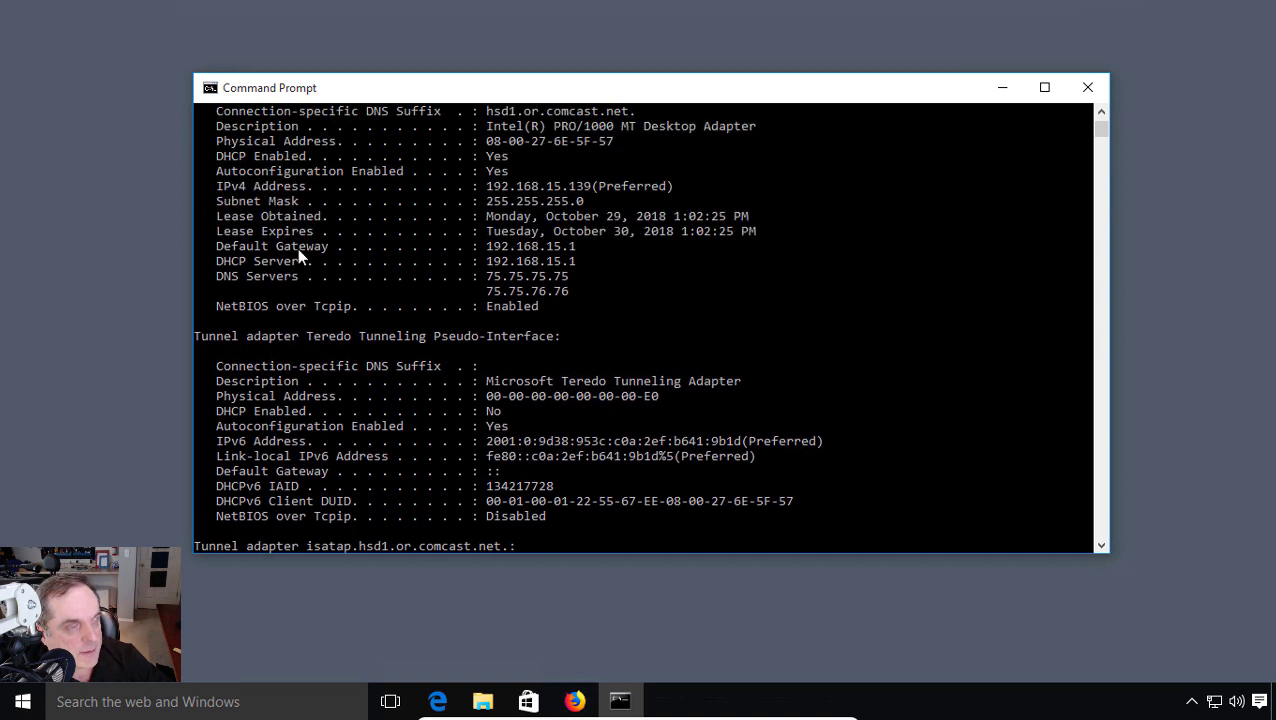
drag(224, 262, 583, 257)
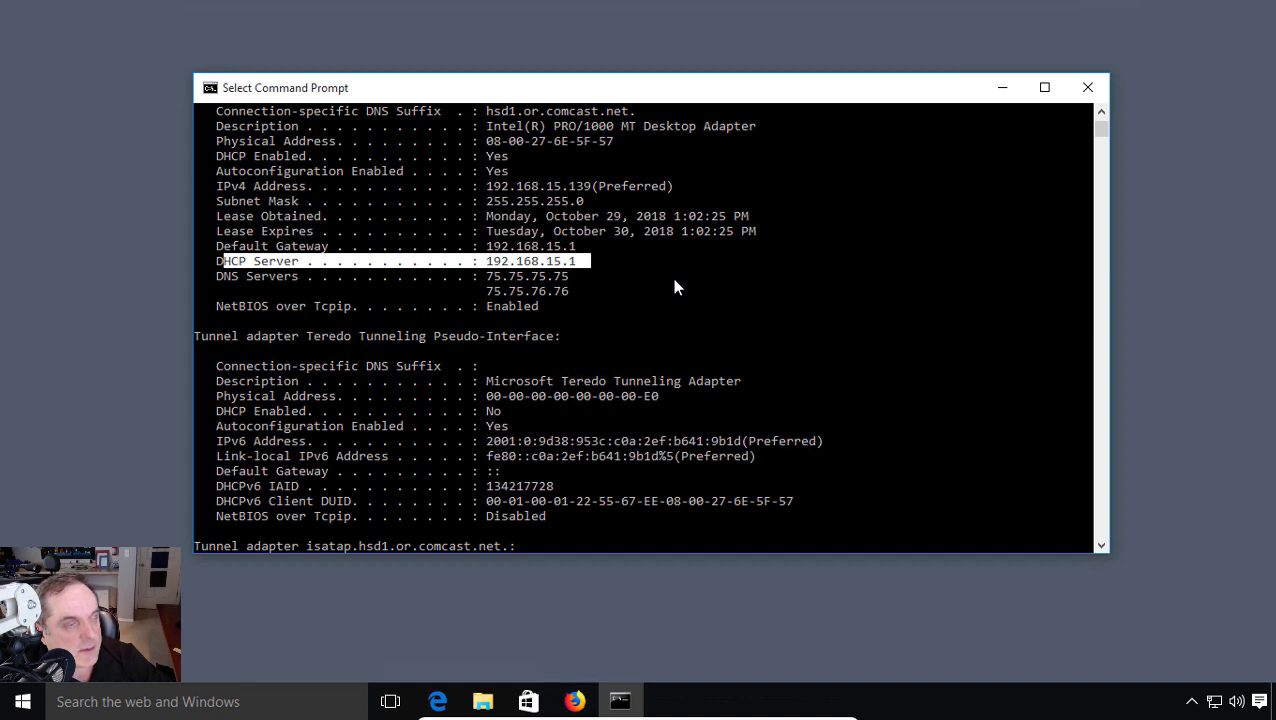
click(642, 266)
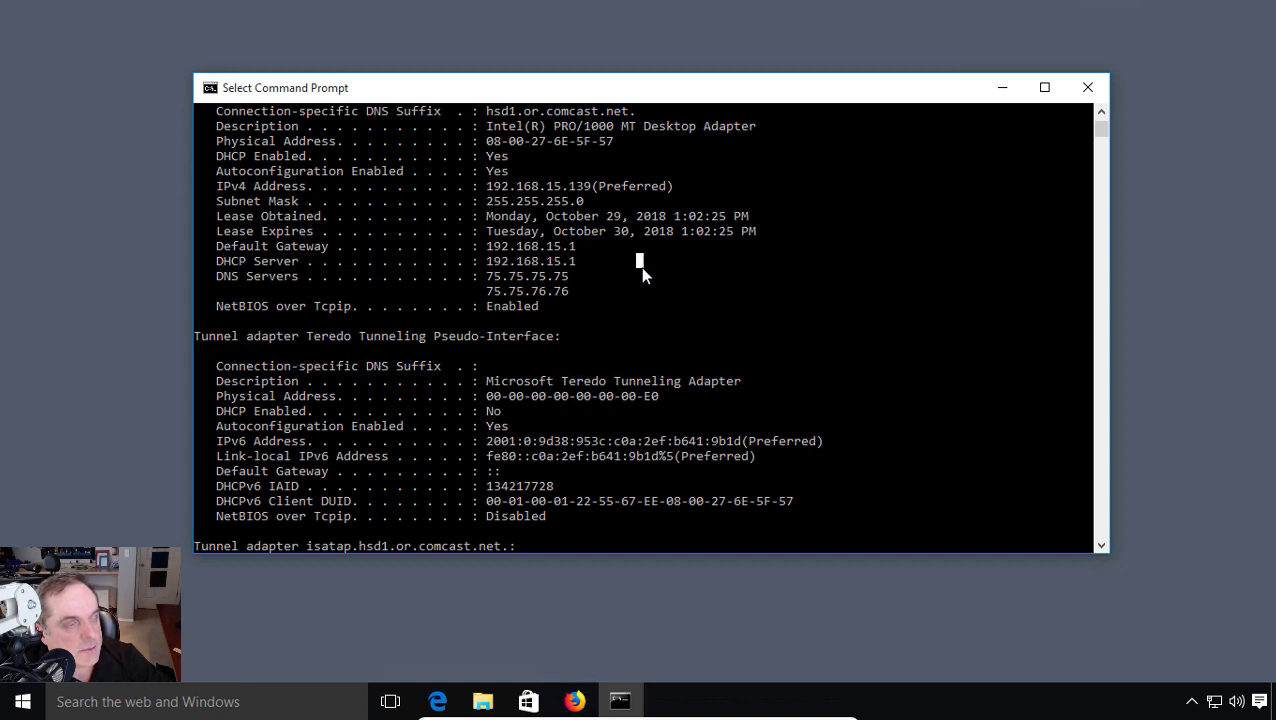